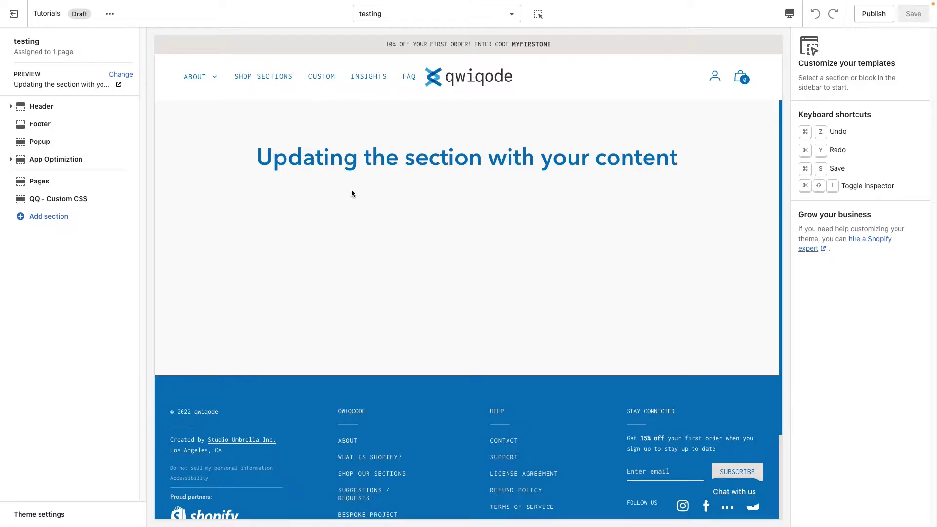
Find the collection sections and add a QQ - Collection List section to the testing template.
left_click(65, 216)
type("collection")
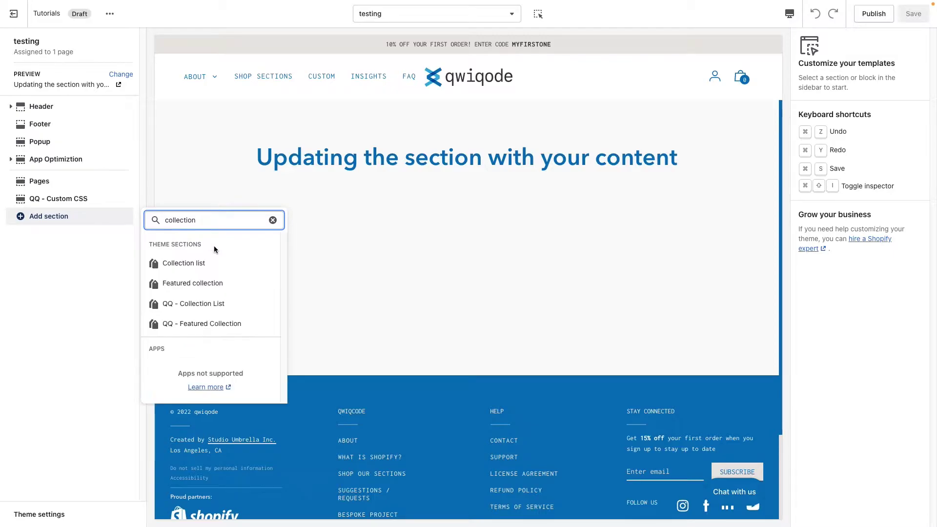
left_click(241, 305)
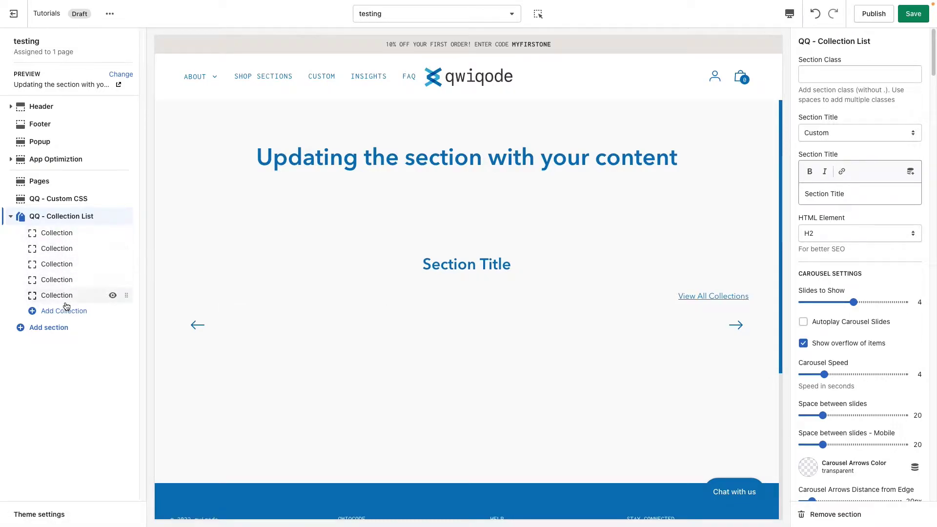
Assign the Shopify Sections collection to the first collection block of the QQ - Collection List section.
left_click(71, 234)
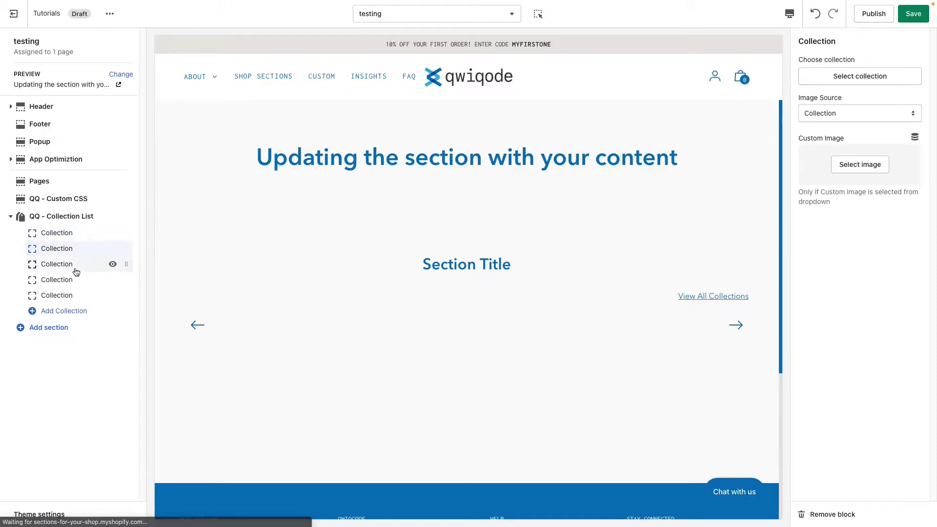
left_click(857, 165)
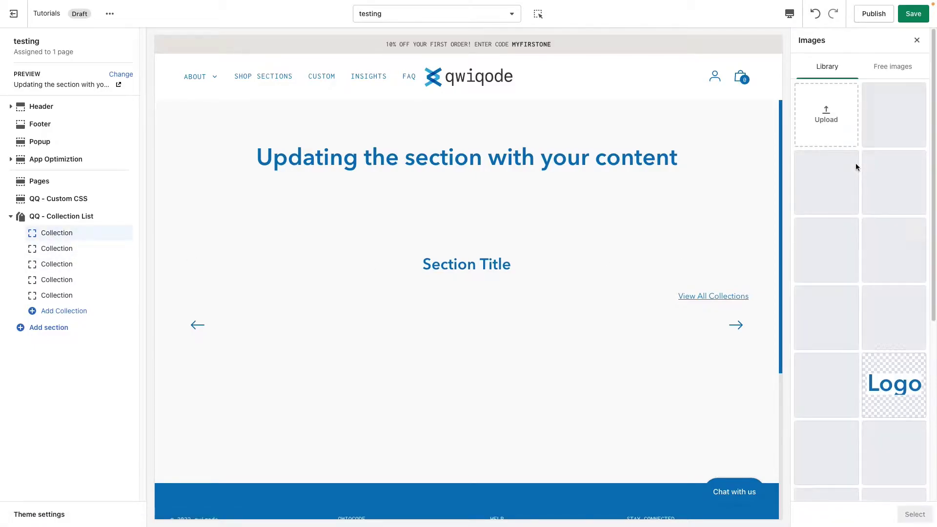
left_click(916, 41)
left_click(852, 76)
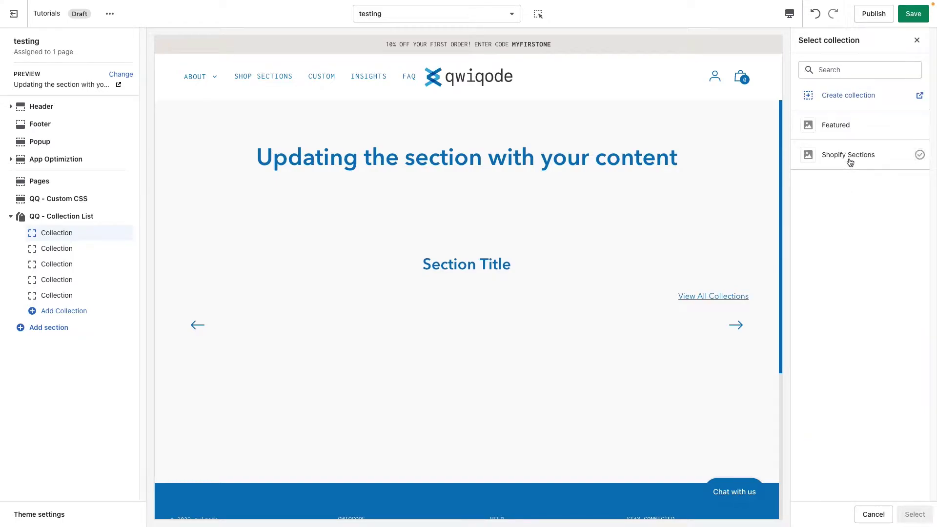
left_click(850, 159)
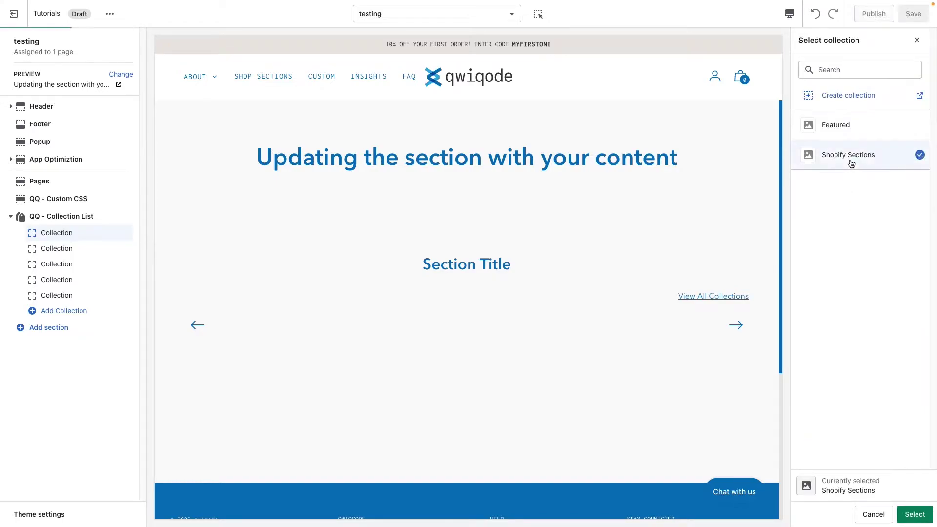
left_click(914, 515)
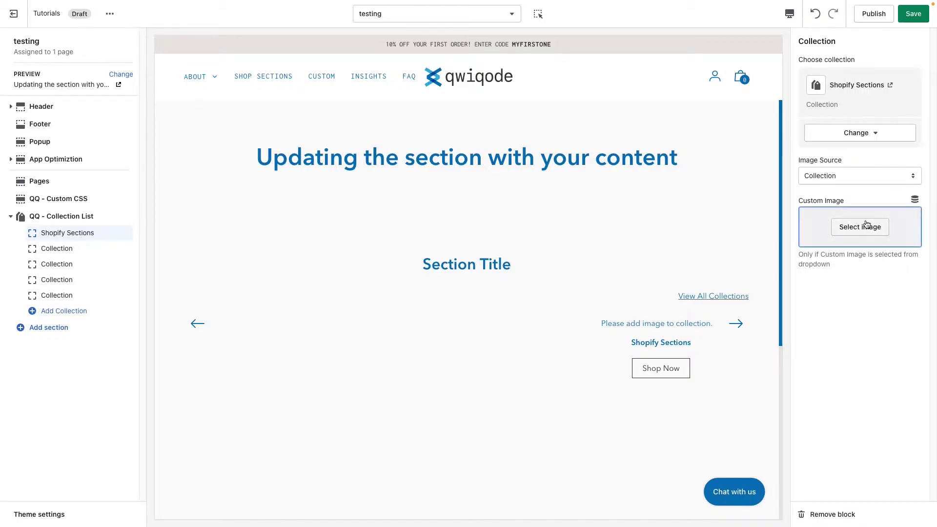
Set the first block's image source to Custom Image and use the desk lamp and books picture from the library.
left_click(843, 174)
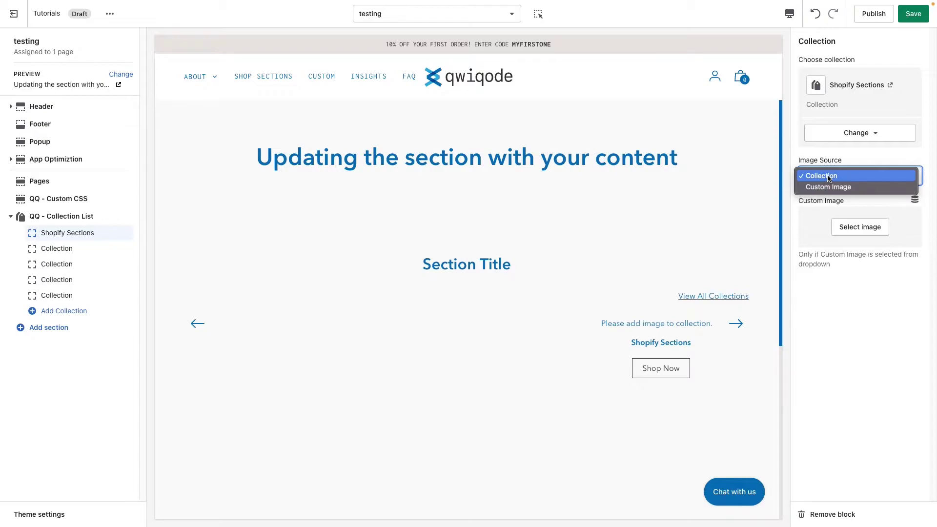
left_click(830, 187)
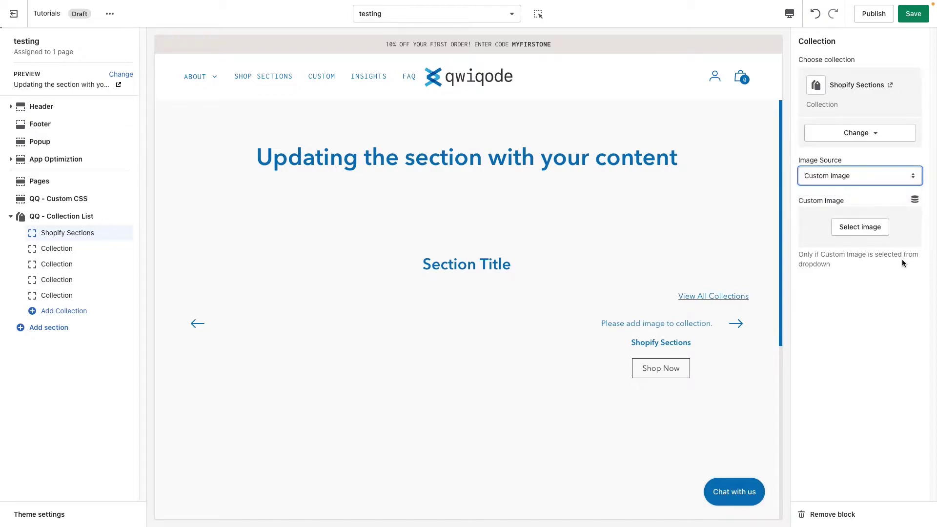
left_click(854, 229)
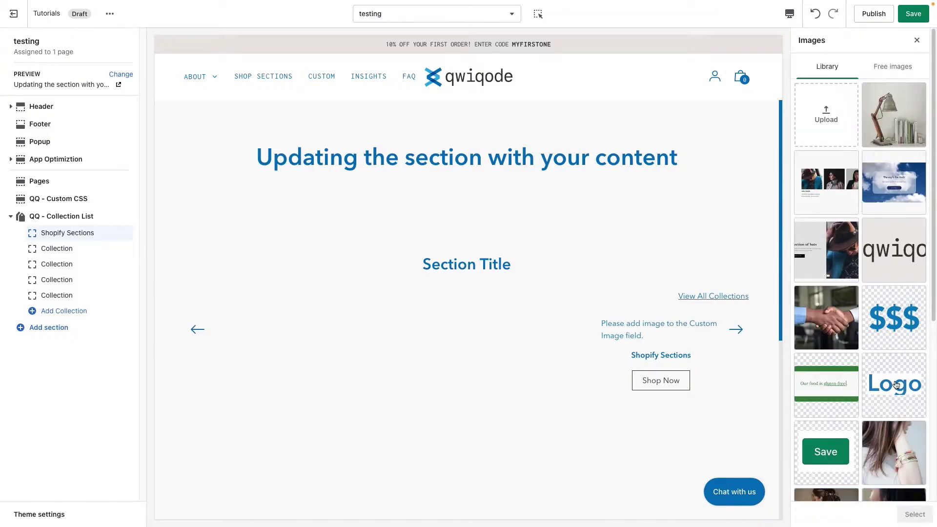
left_click(893, 138)
left_click(915, 514)
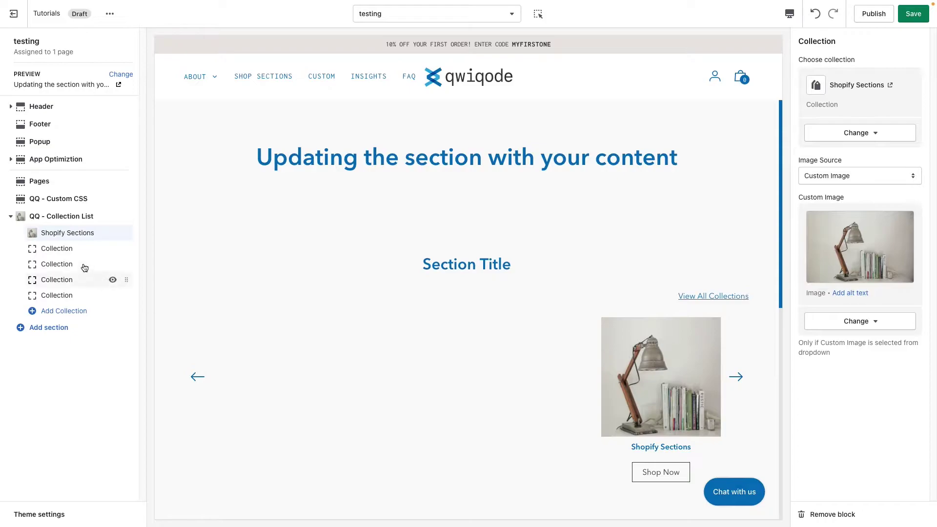
Assign the Featured collection to the second collection block.
left_click(68, 249)
left_click(859, 76)
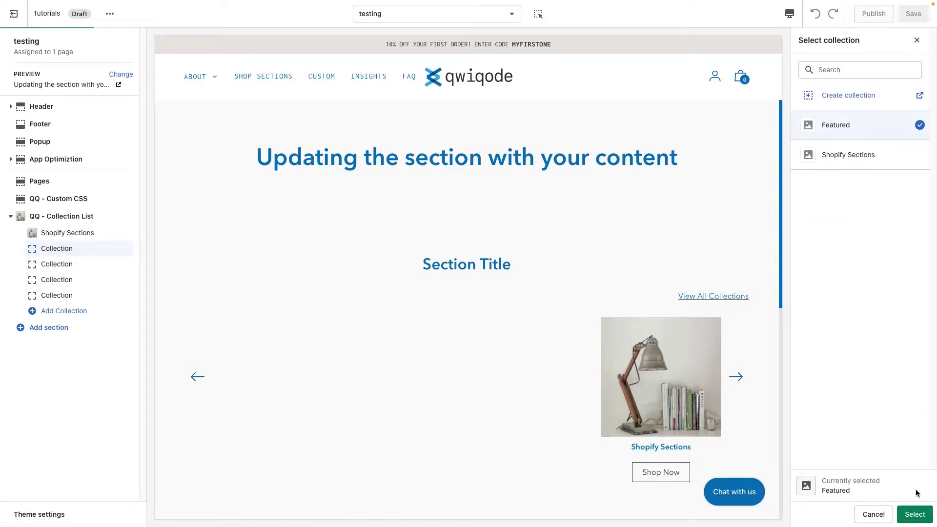
left_click(915, 515)
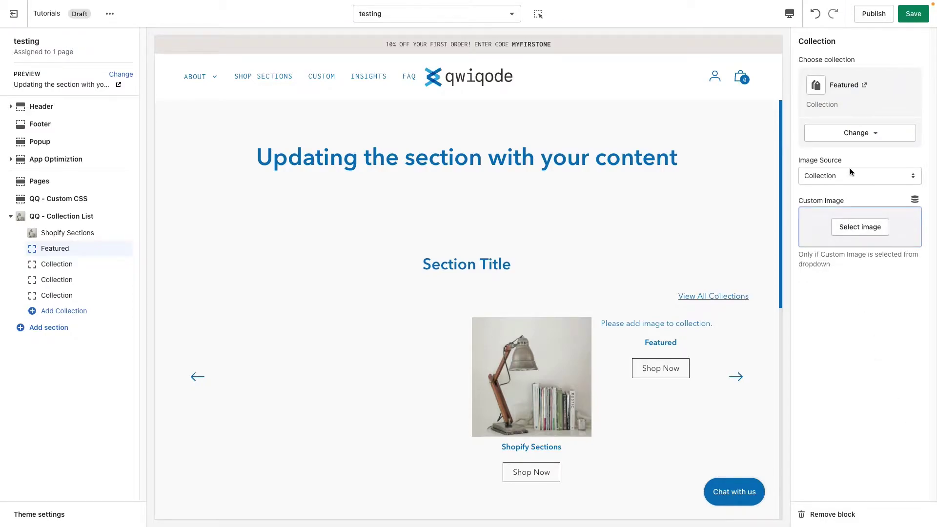
Set the Featured block's image source to Custom Image and use the handshake picture from the library.
left_click(851, 176)
left_click(856, 237)
left_click(857, 232)
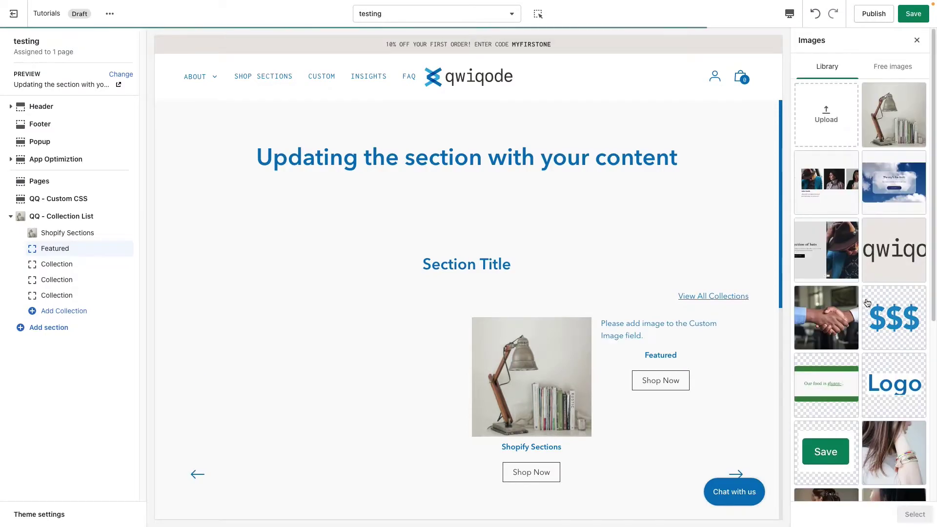
left_click(827, 318)
left_click(916, 515)
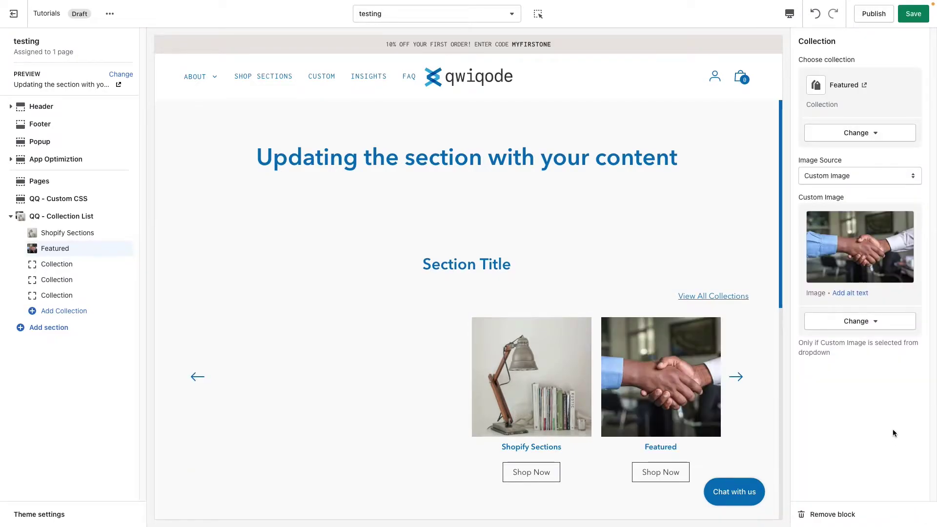
Assign the Shopify Sections collection to the third collection block.
left_click(47, 265)
left_click(864, 78)
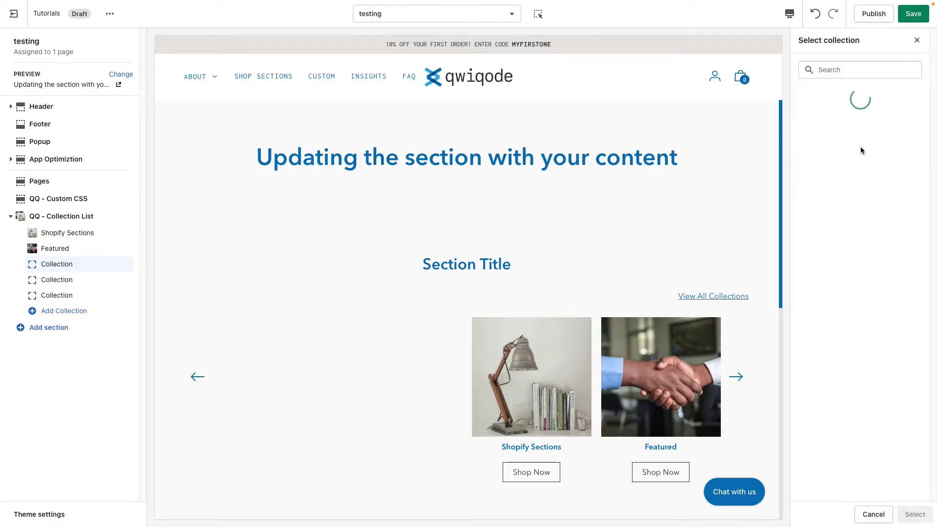
left_click(849, 155)
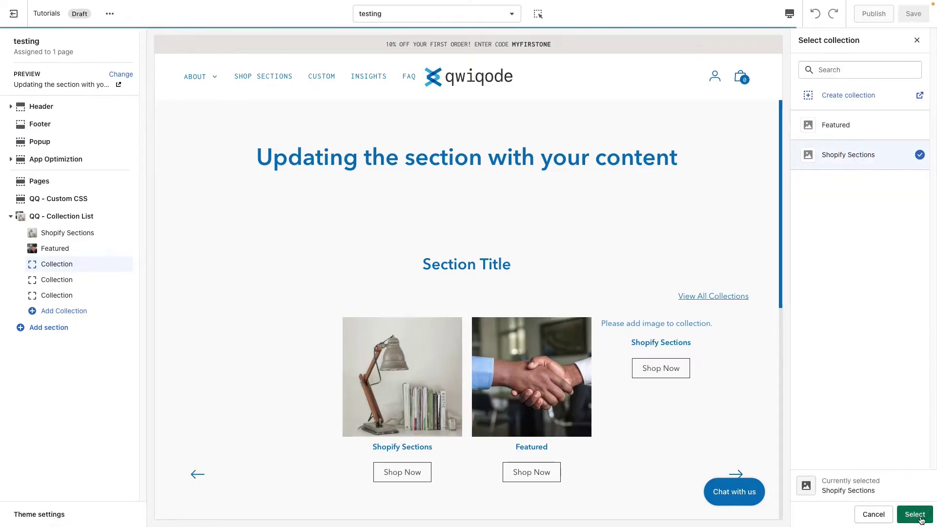
left_click(918, 515)
Set the third block's image source to Custom Image and use the library picture of the woman wearing bracelets.
left_click(859, 176)
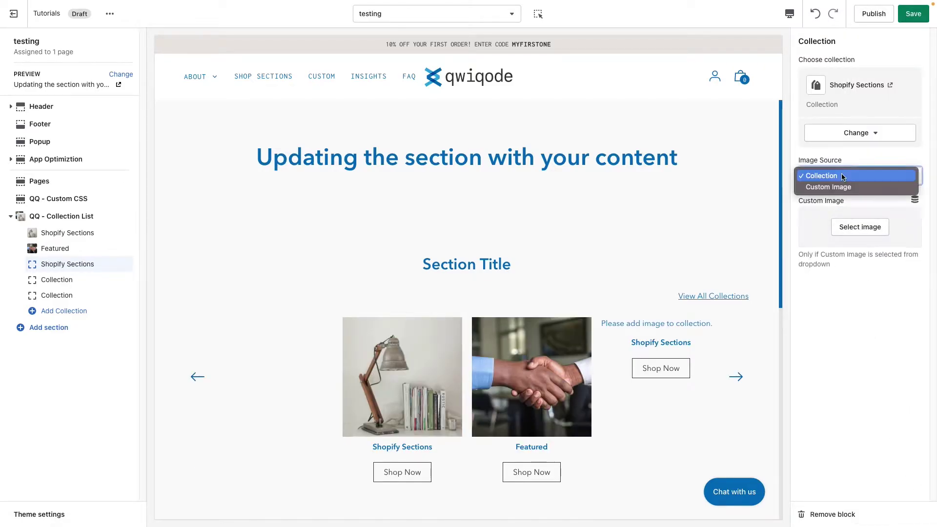
left_click(835, 188)
left_click(859, 232)
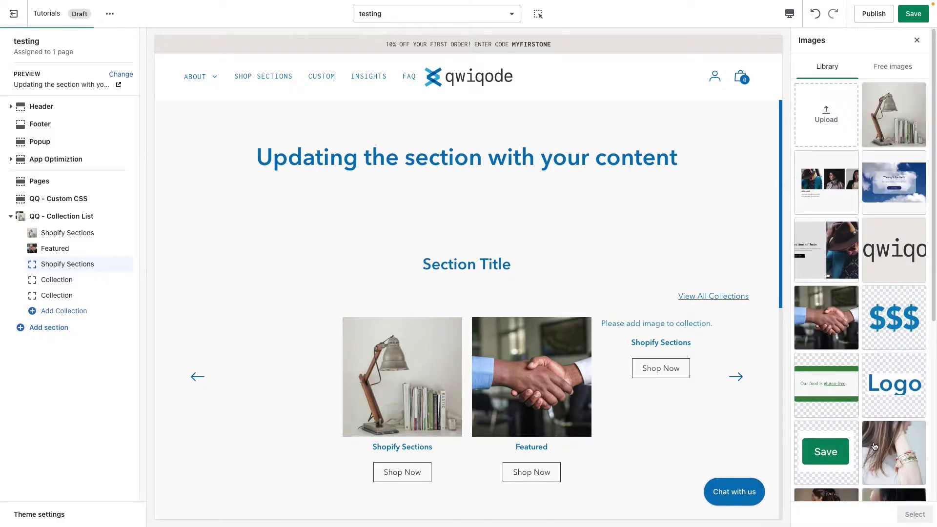
scroll(894, 415, "down", 2)
left_click(895, 390)
left_click(916, 514)
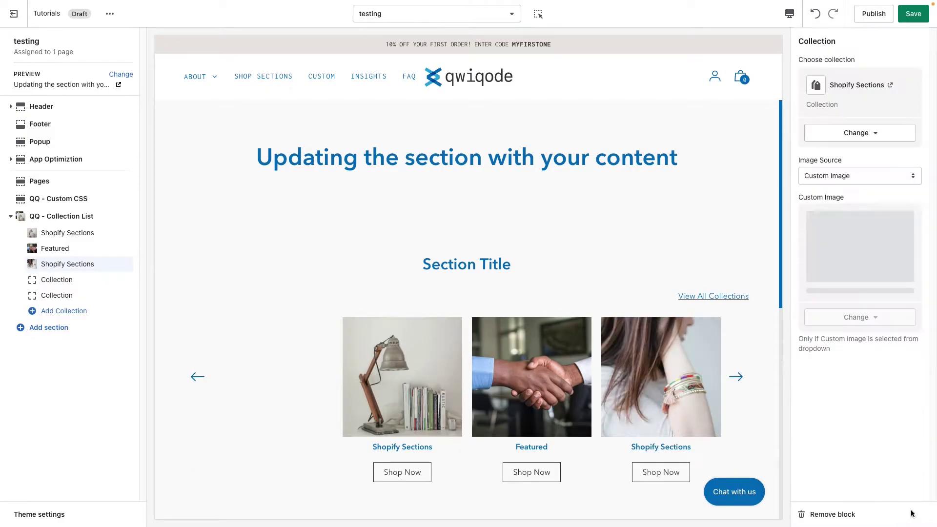
Assign the Shopify Sections collection to the fourth collection block.
left_click(129, 285)
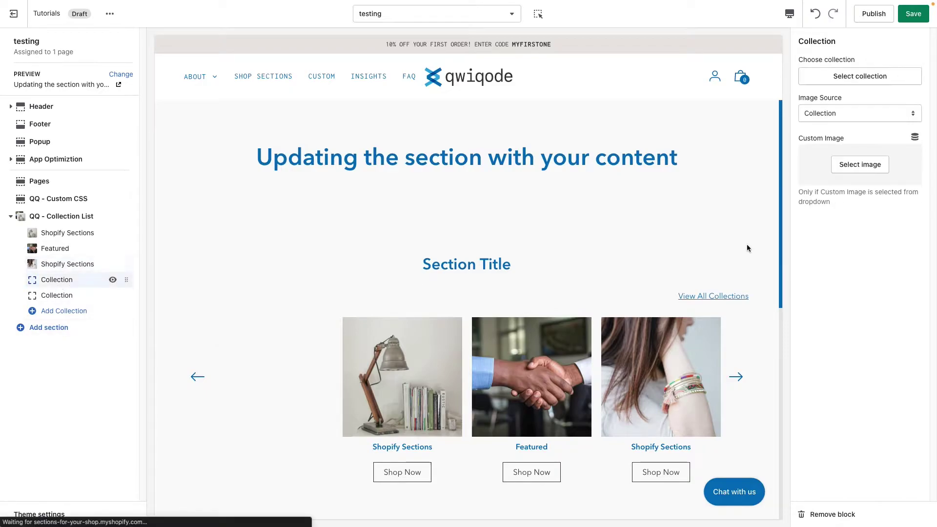
left_click(851, 76)
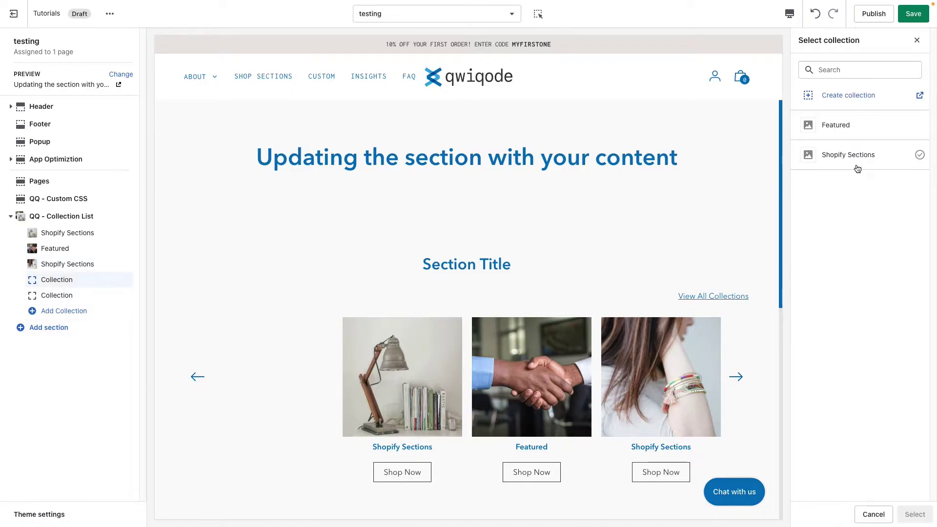
left_click(862, 155)
left_click(914, 514)
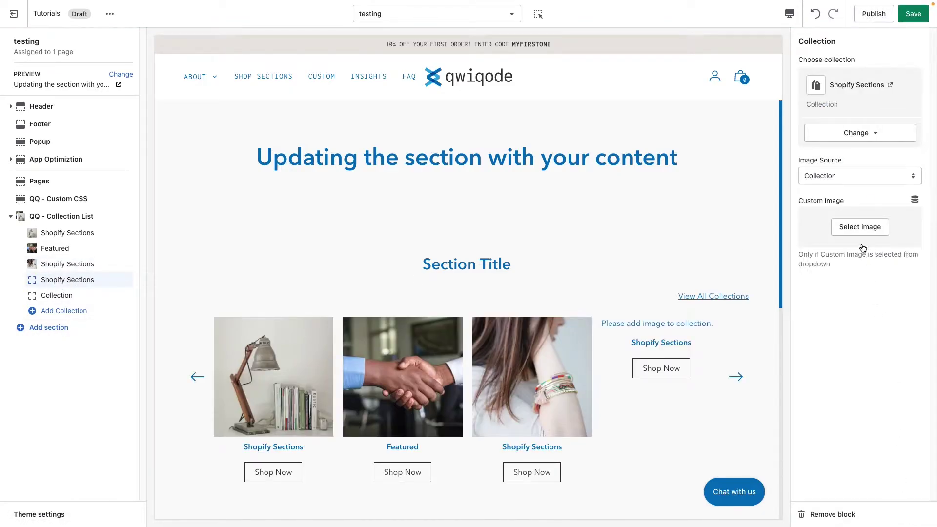
Set the fourth block's image source to Custom Image and use the picture of the long-haired woman seen from behind.
left_click(859, 176)
left_click(843, 187)
left_click(851, 227)
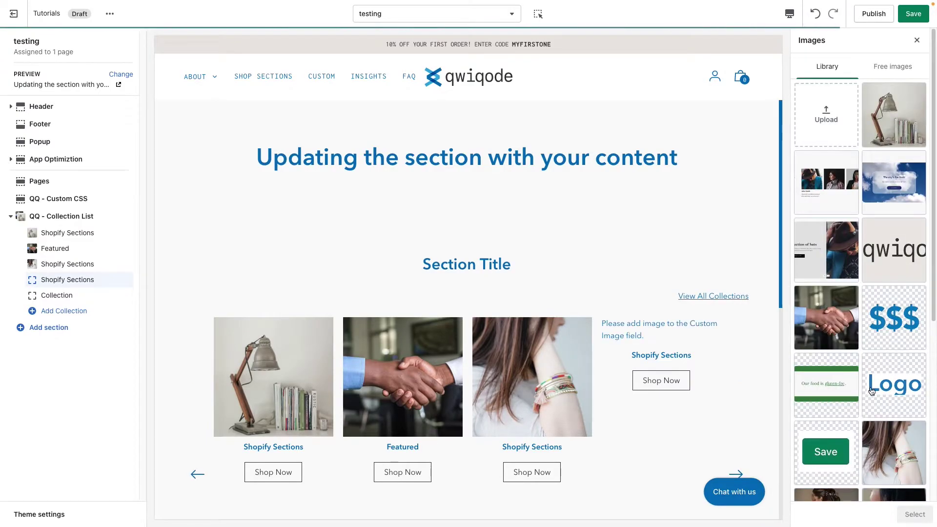
scroll(851, 293, "down", 3)
left_click(829, 354)
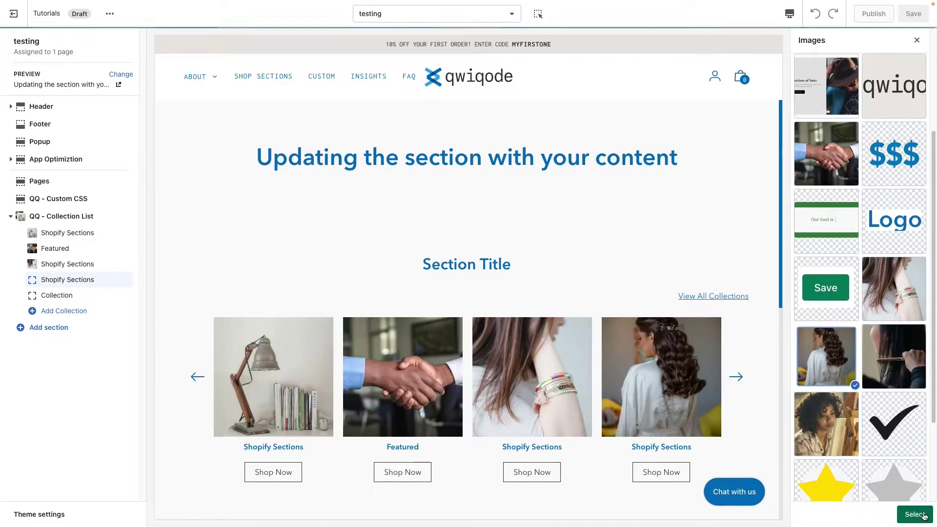
left_click(915, 515)
Assign the Shopify Sections collection to the fifth collection block.
left_click(63, 297)
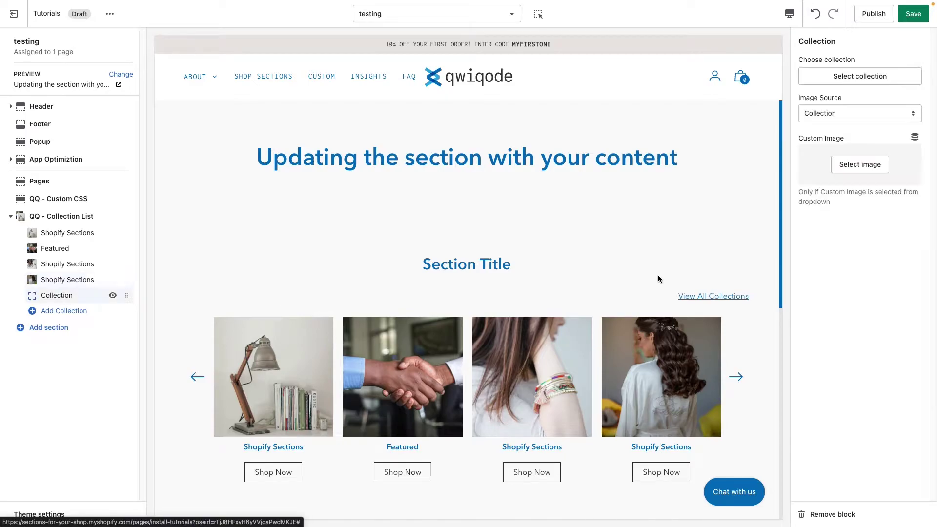
left_click(843, 75)
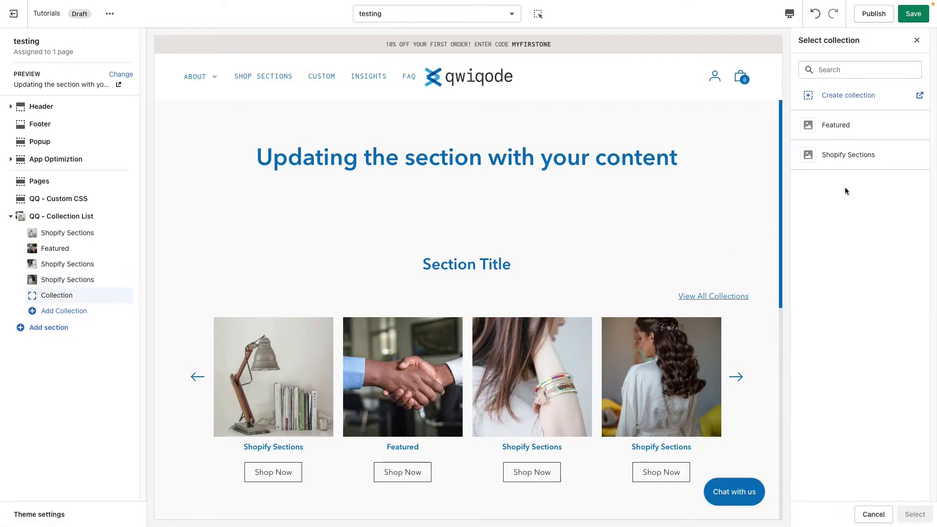
left_click(847, 157)
left_click(917, 511)
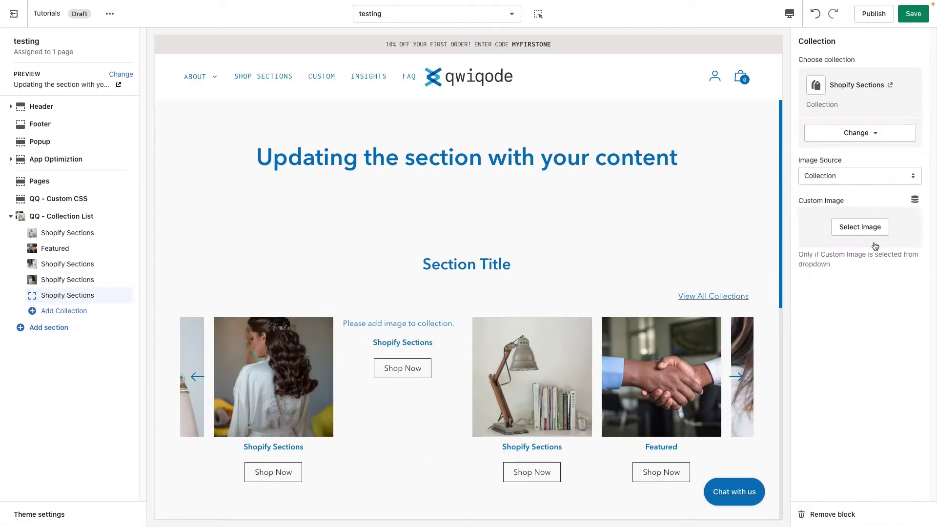
Set the fifth block's image source to Custom Image and use the picture of the curly-haired woman at the easel.
left_click(841, 177)
left_click(828, 188)
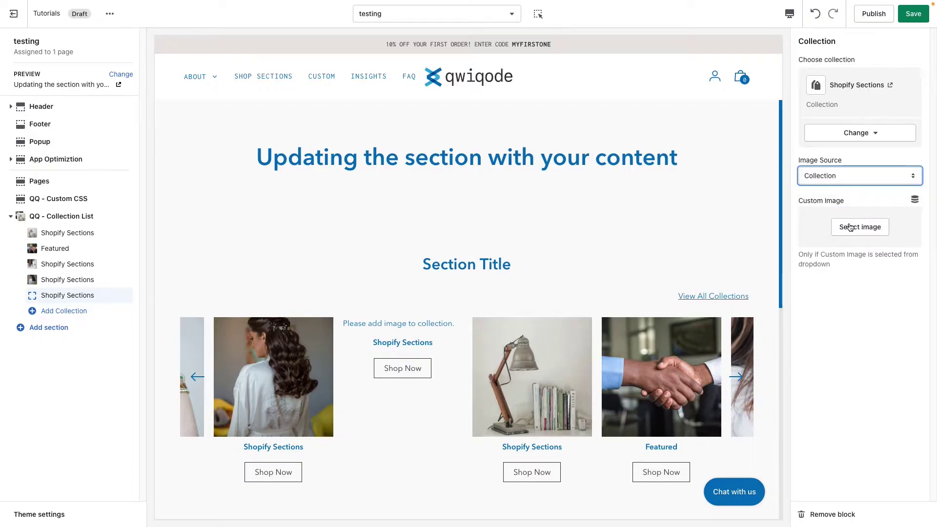
left_click(855, 227)
scroll(863, 415, "down", 3)
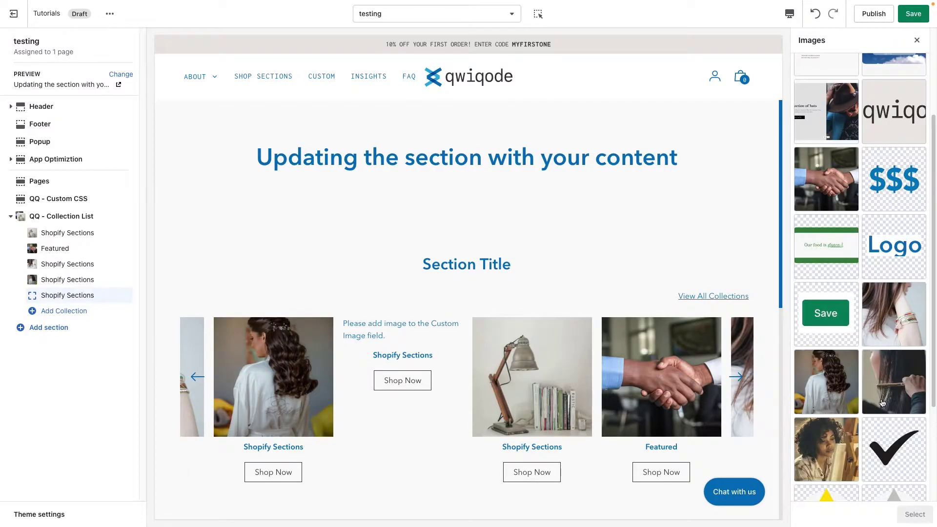
left_click(844, 441)
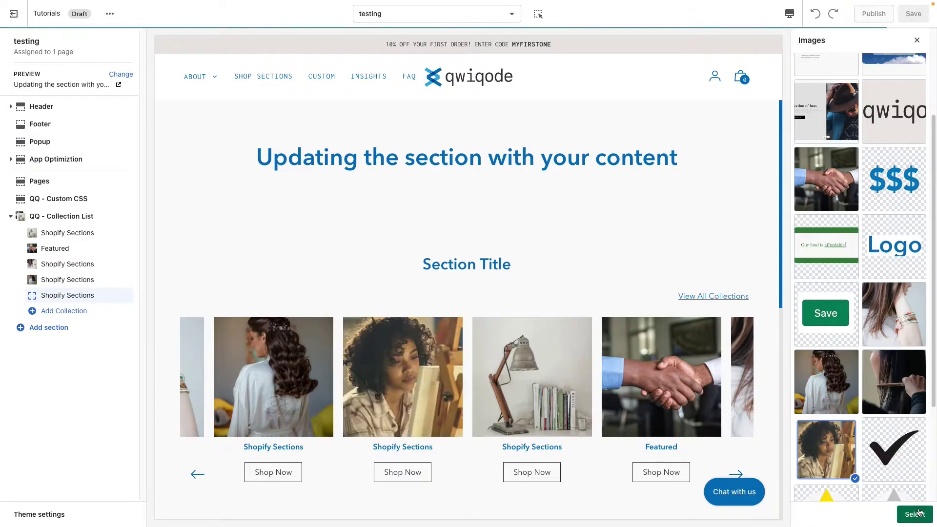
left_click(915, 513)
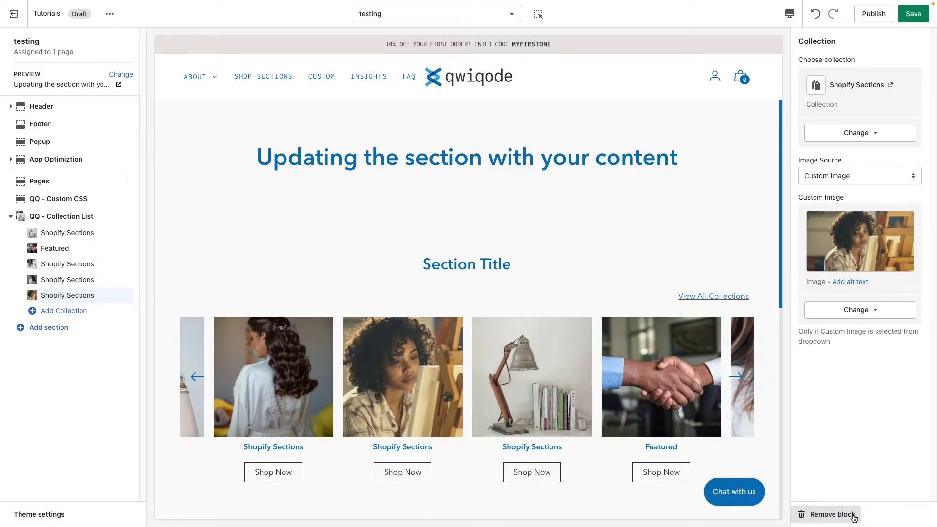
Change the QQ - Collection List section's title text to "Section Title 123".
left_click(73, 220)
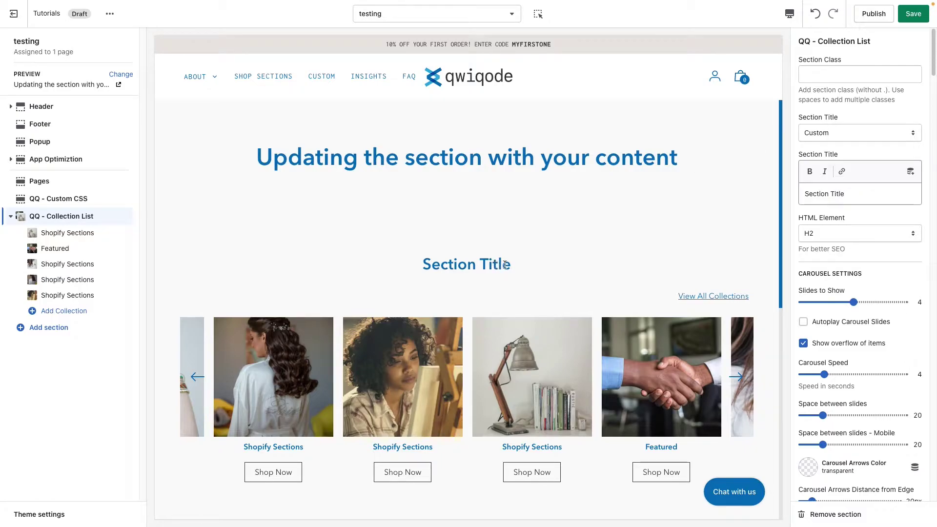
left_click_drag(505, 265, 427, 259)
left_click(873, 195)
type("123")
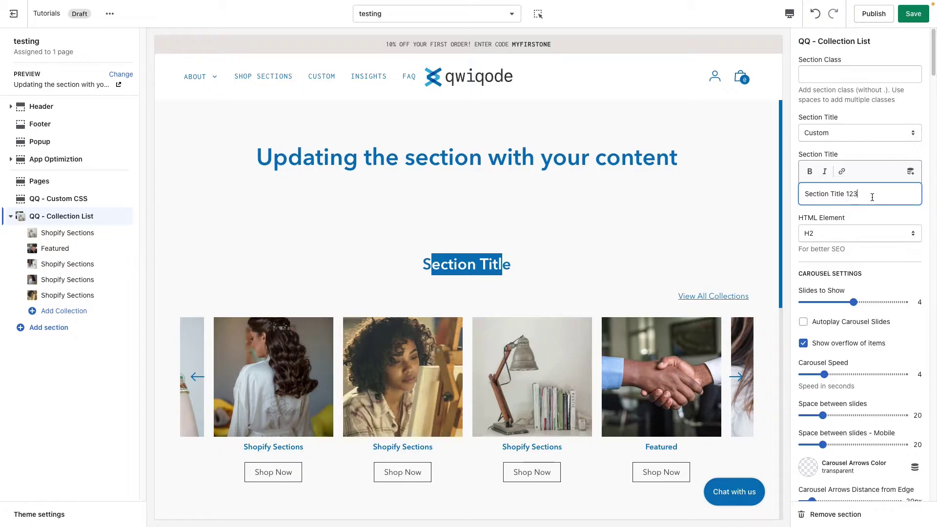
left_click(865, 244)
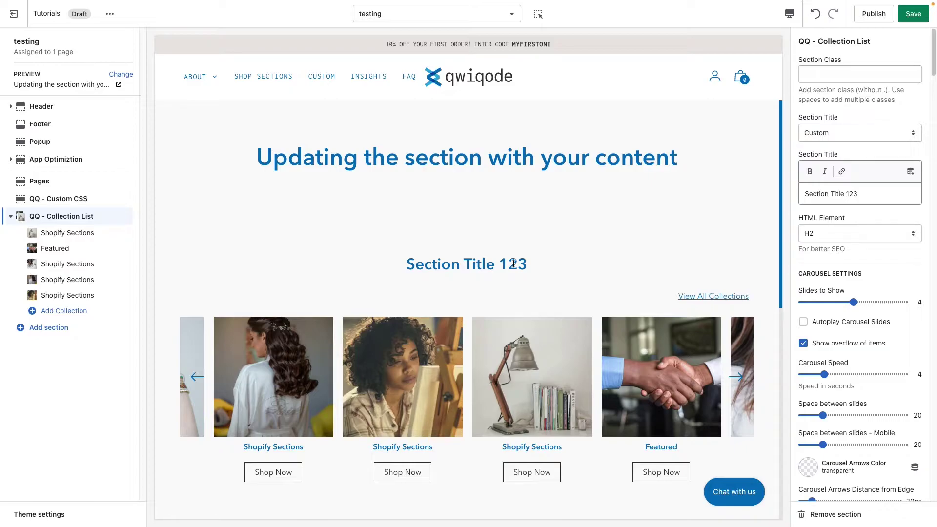
left_click(849, 234)
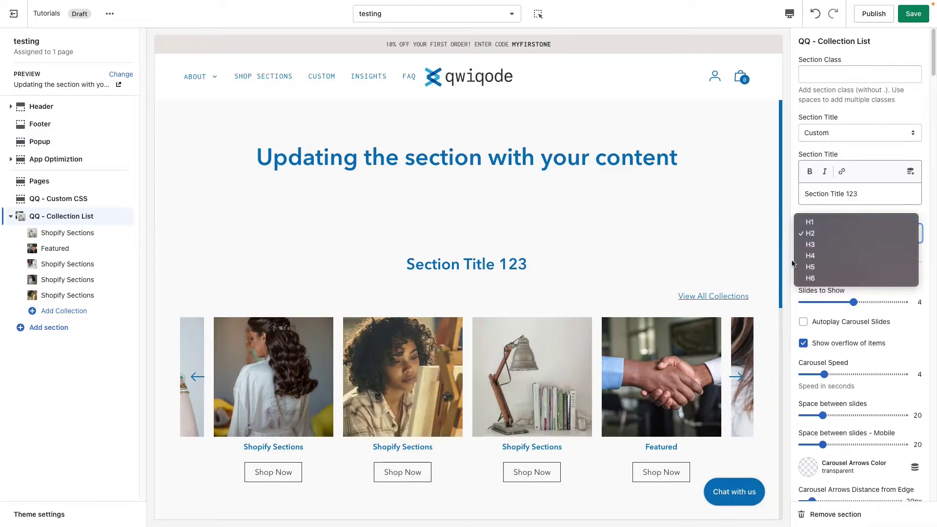
left_click(927, 281)
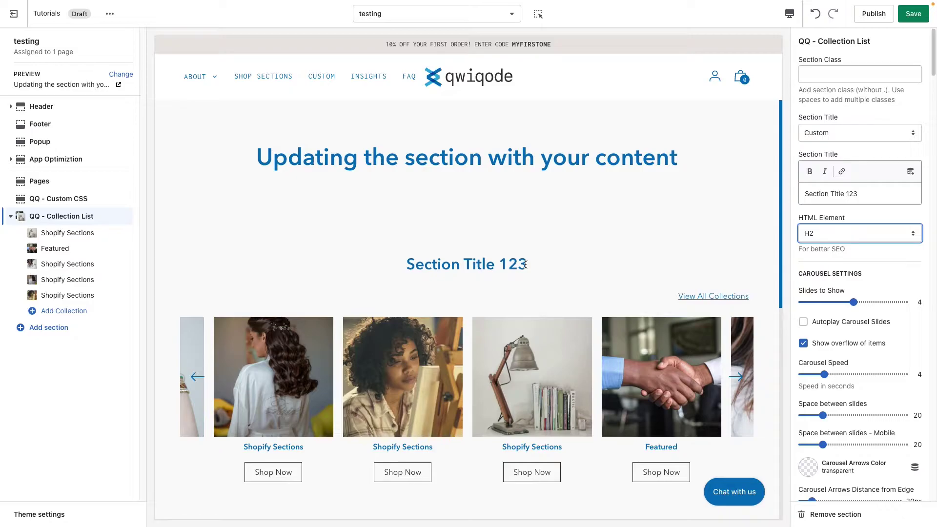
left_click(834, 237)
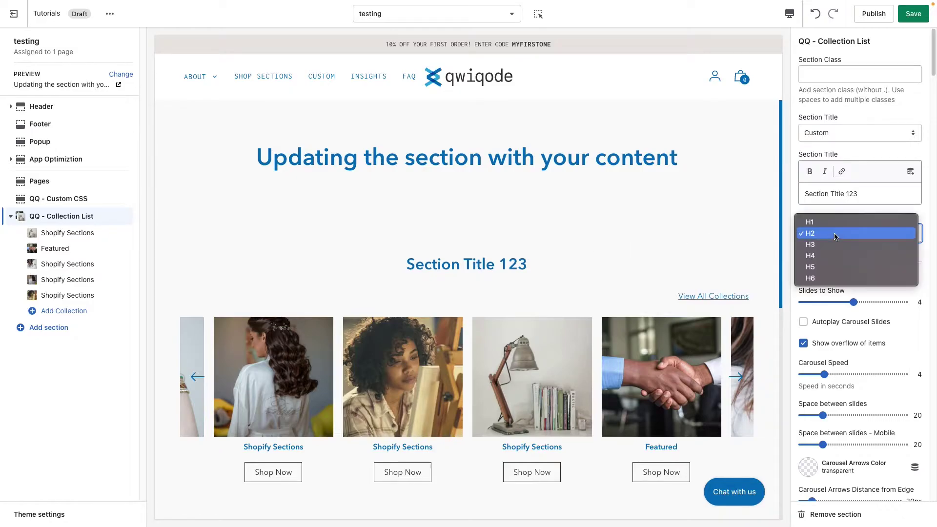
left_click(929, 273)
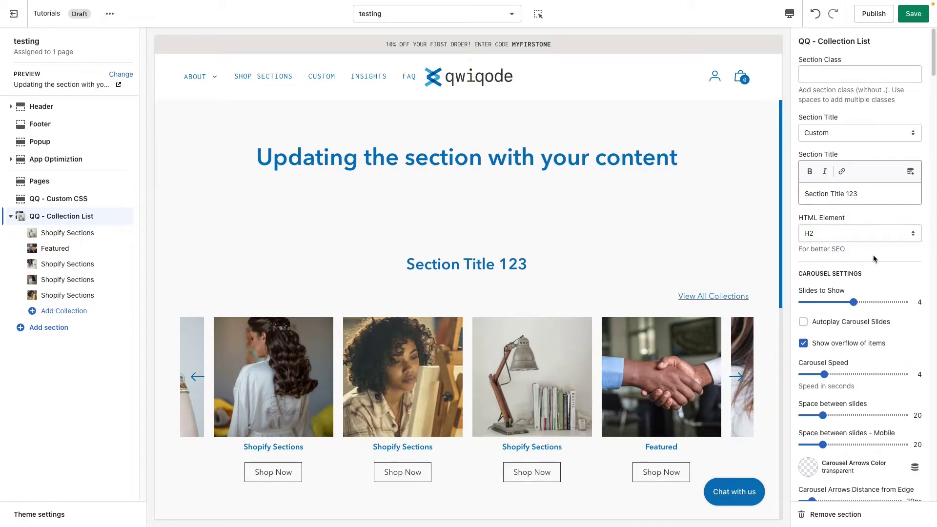
Try 5 slides to show and autoplay in the carousel, returning to 4 slides with autoplay off.
scroll(570, 399, "down", 3)
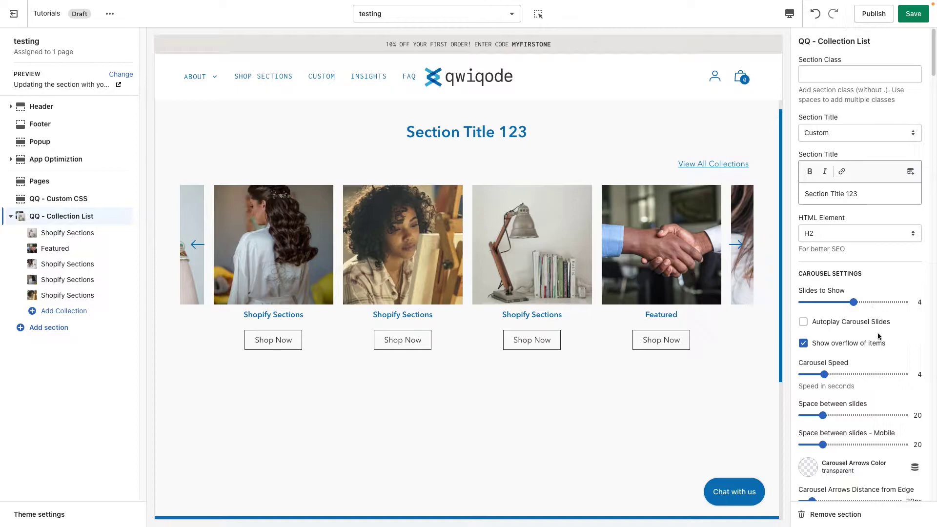
scroll(879, 336, "down", 1)
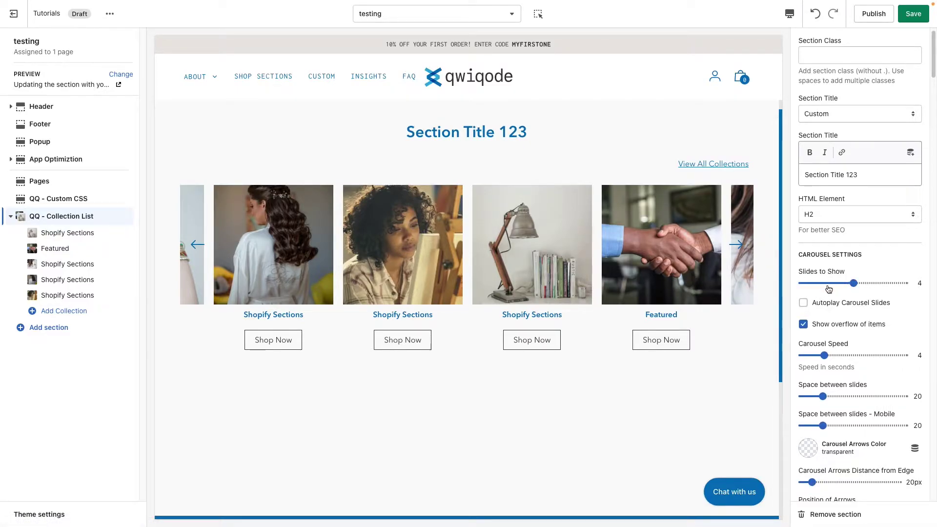
left_click_drag(854, 284, 878, 292)
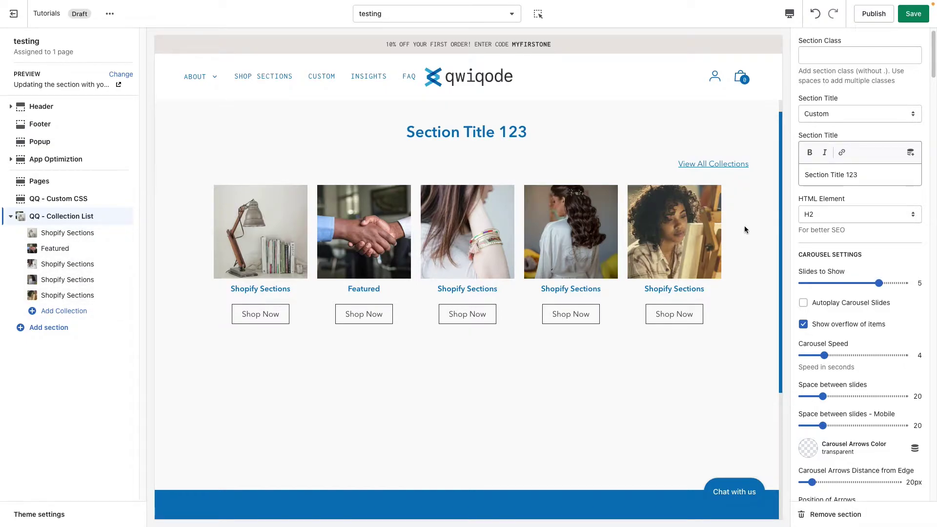
left_click(863, 283)
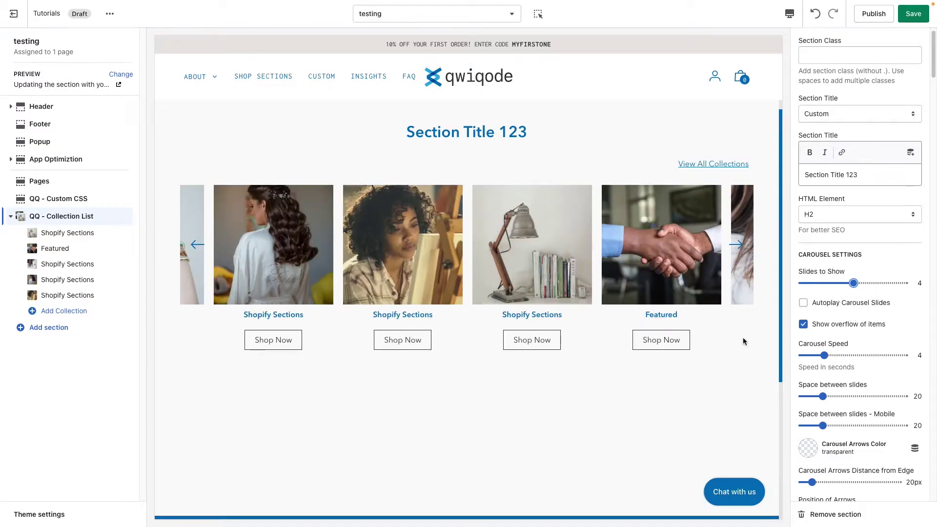
left_click(835, 305)
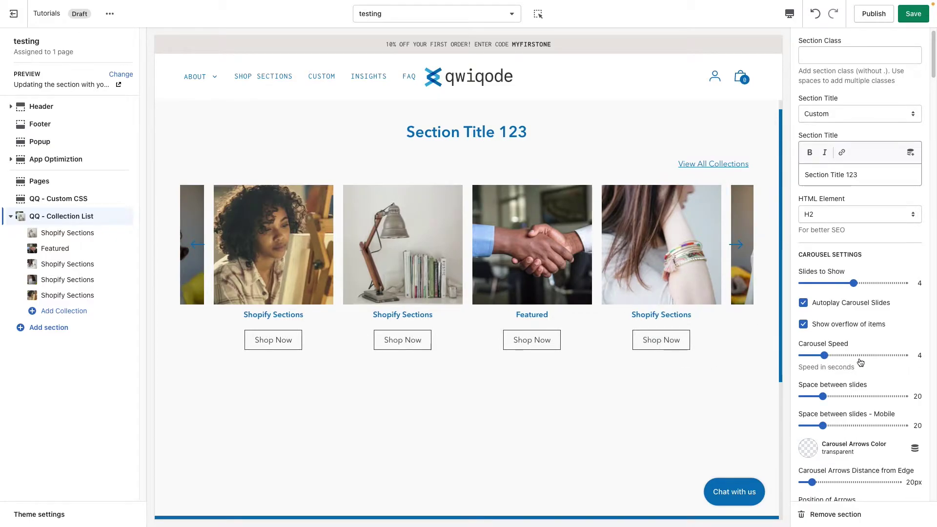
left_click(814, 308)
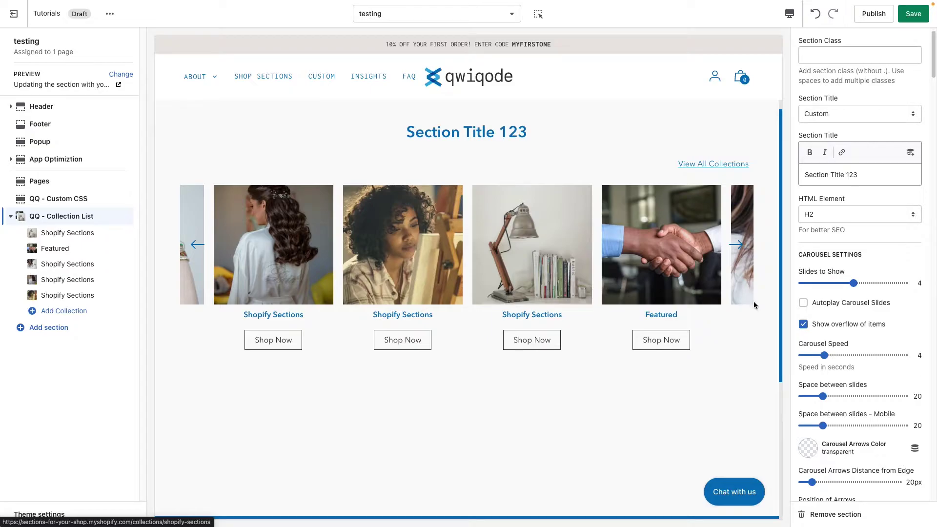
Turn off the overflow of items in the carousel and set the space between slides to 52.
left_click(842, 324)
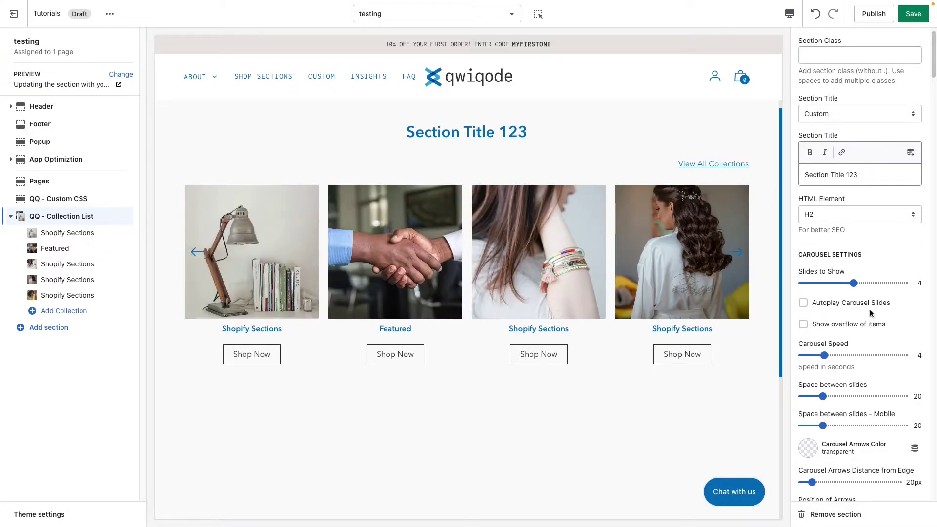
scroll(868, 364, "down", 2)
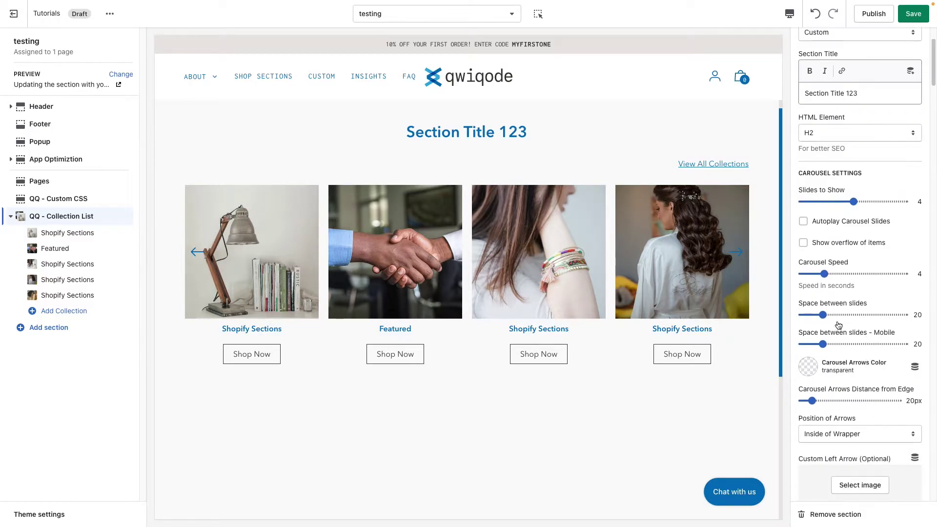
left_click_drag(823, 315, 855, 314)
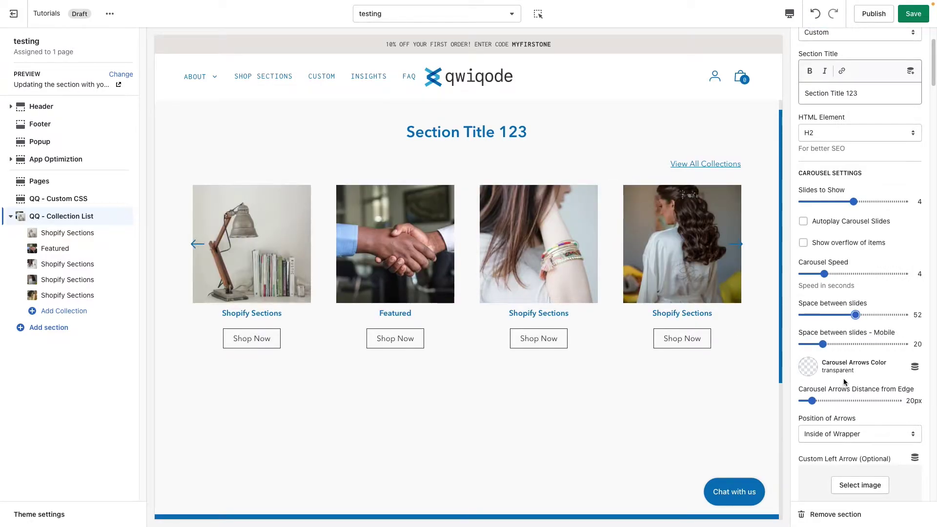
Set the carousel arrows color to the red #E62525 from the currently used colors.
scroll(845, 381, "down", 2)
scroll(845, 382, "down", 1)
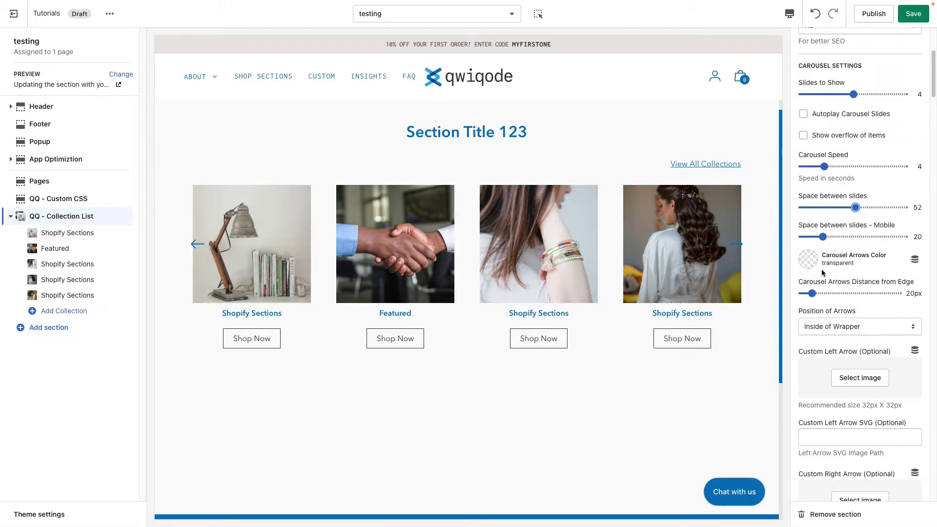
left_click(806, 262)
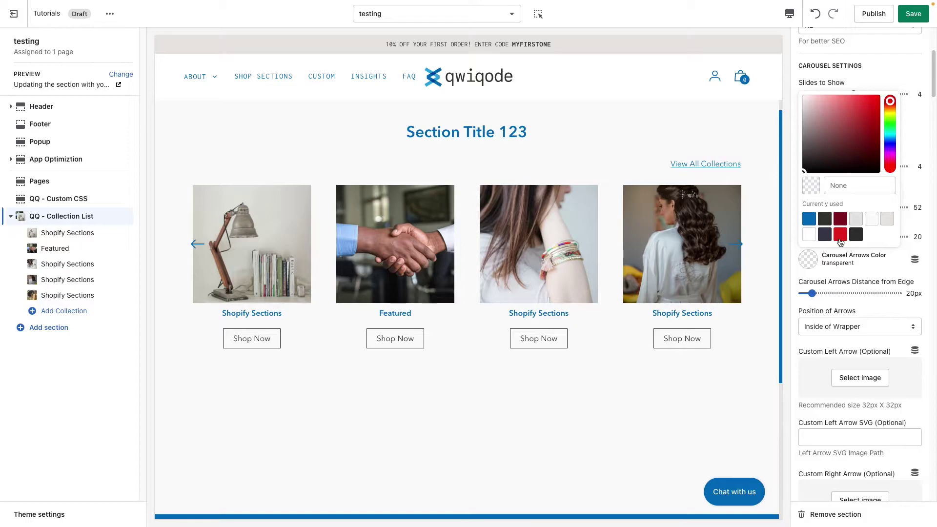
left_click(841, 266)
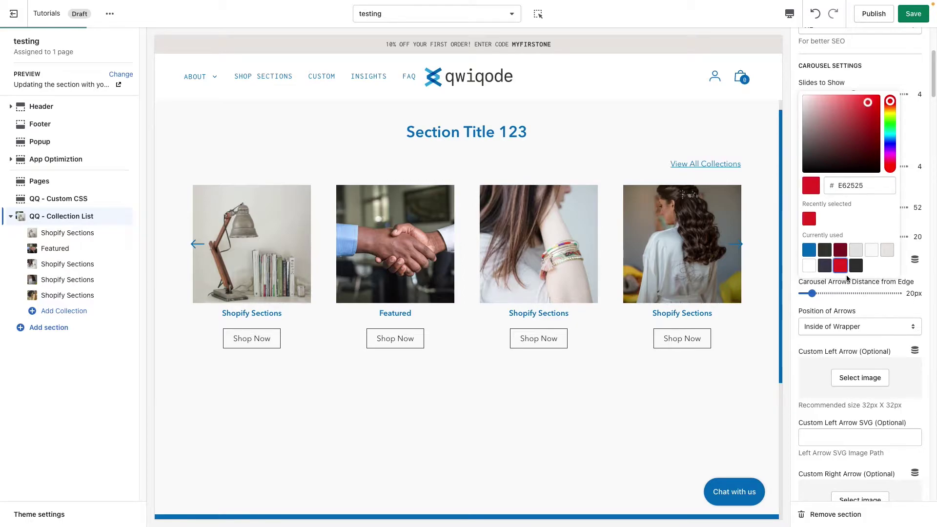
left_click(878, 303)
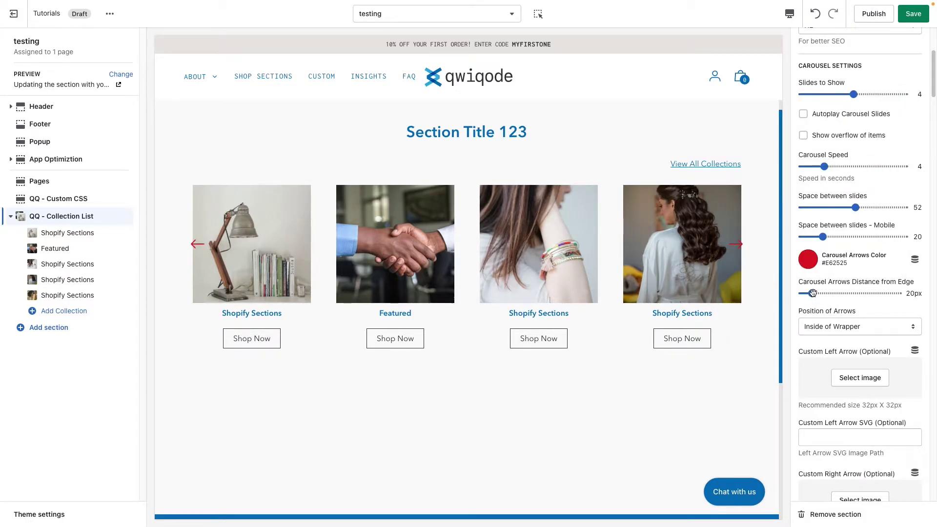
Try carousel arrow distances of 48px and 70px from the edge with the arrows inside of the wrapper.
left_click_drag(811, 293, 825, 294)
left_click(832, 327)
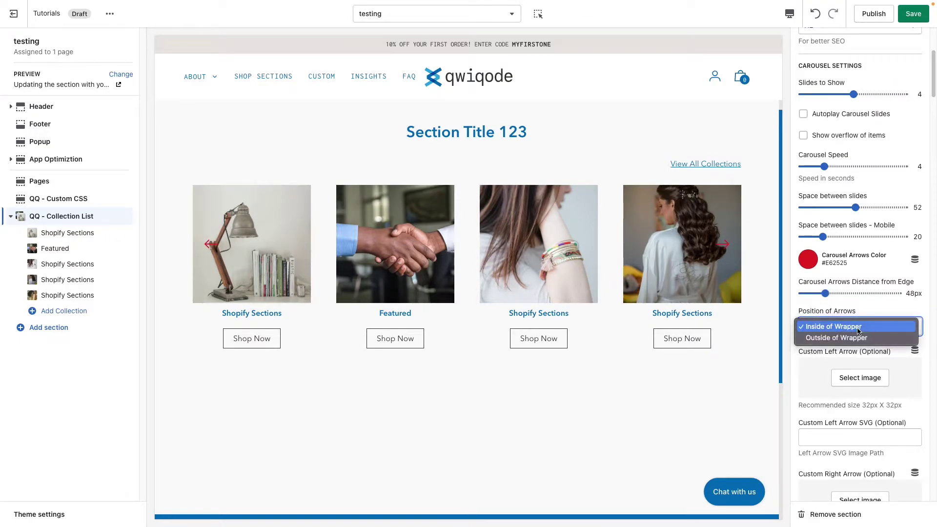
left_click(809, 364)
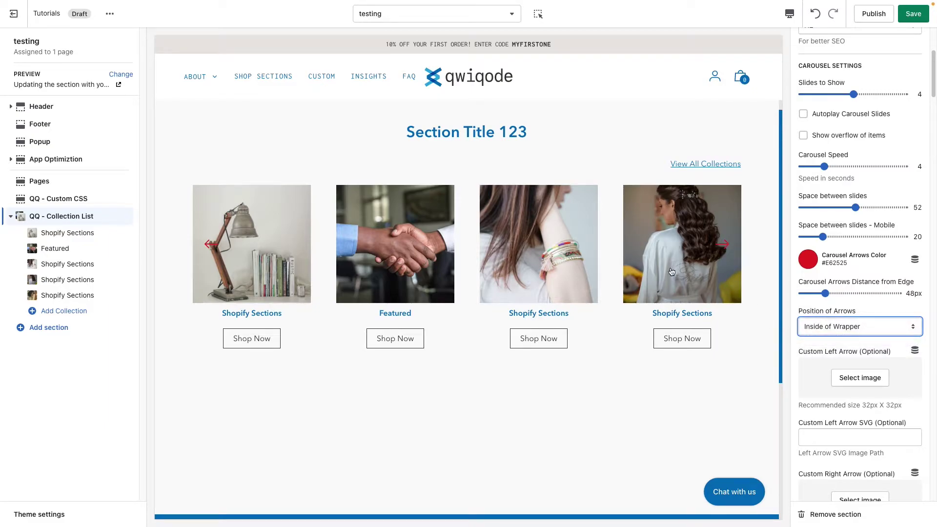
left_click_drag(826, 293, 837, 293)
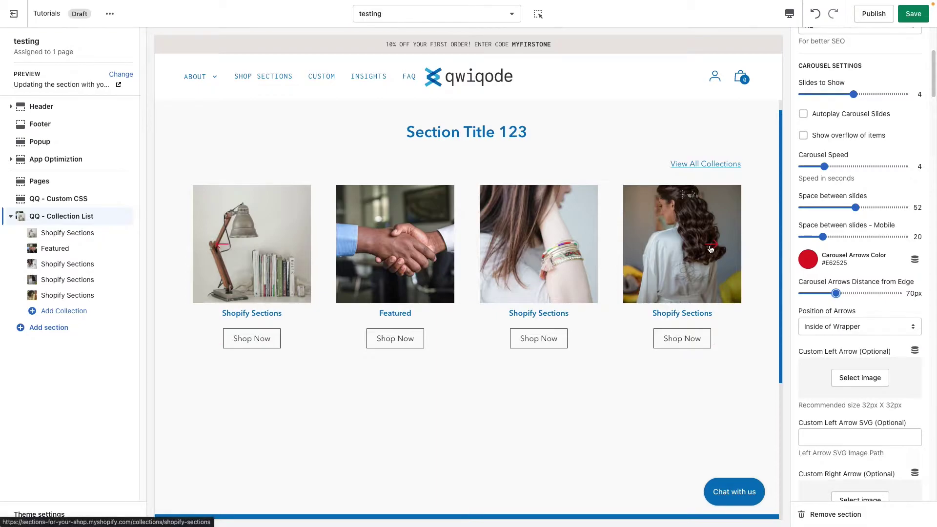
Position the carousel arrows Outside of Wrapper and set their distance from the edge to 28px.
left_click(832, 326)
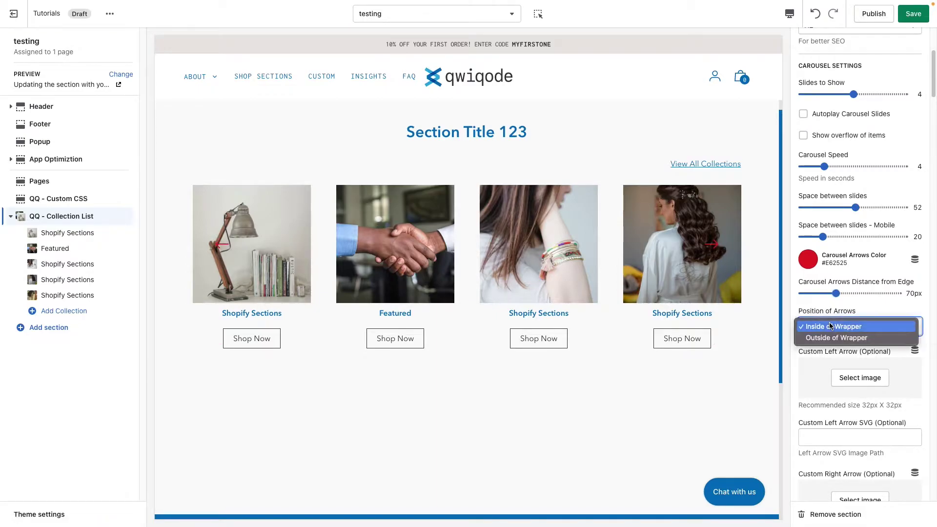
left_click(869, 339)
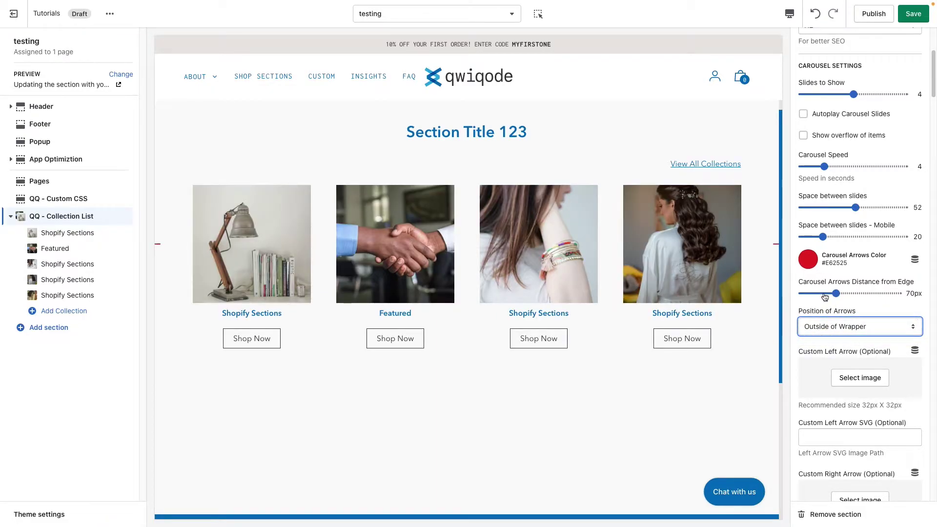
left_click_drag(825, 293, 815, 293)
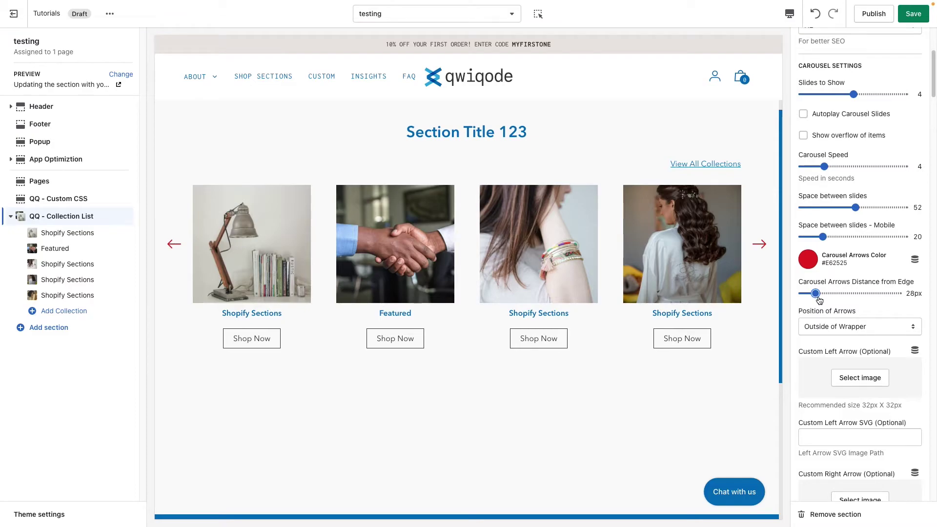
Preview the collections expanded as a grid and minimize them back to the carousel.
scroll(832, 369, "down", 2)
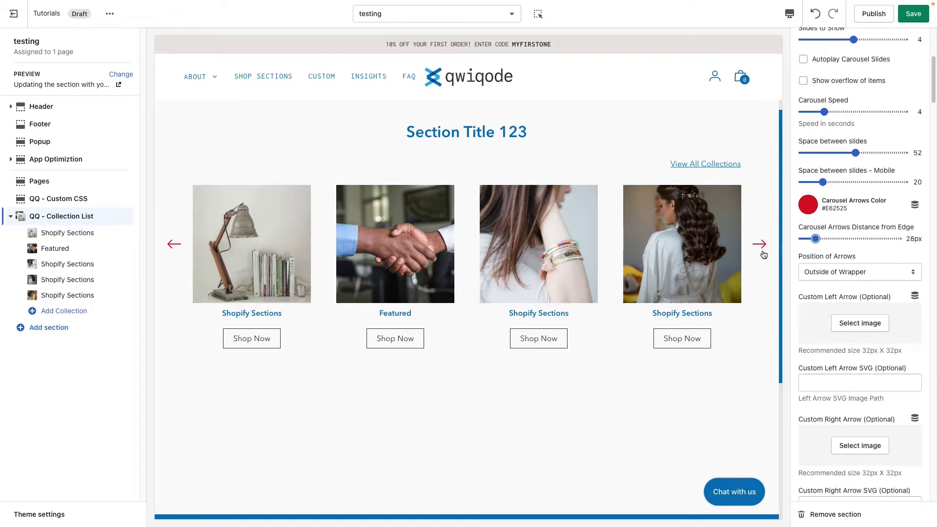
scroll(883, 371, "down", 1)
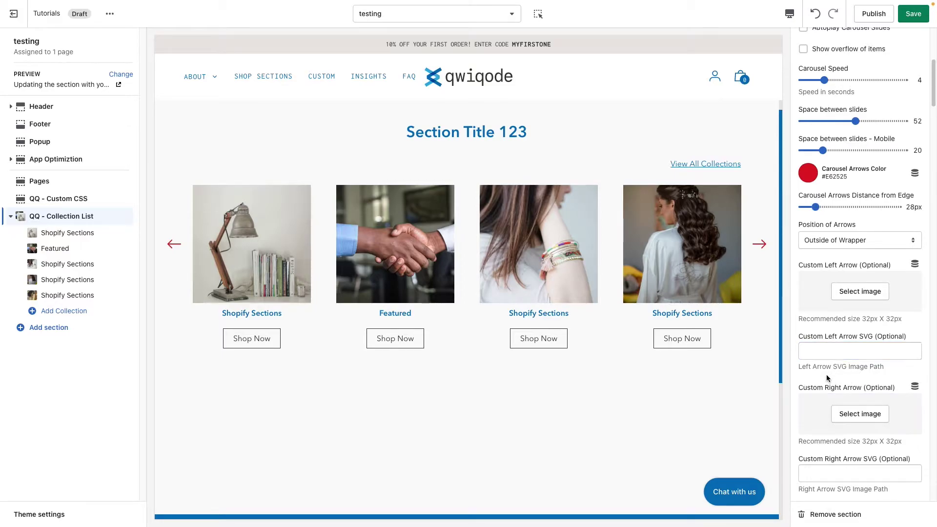
scroll(830, 376, "down", 3)
scroll(827, 374, "down", 3)
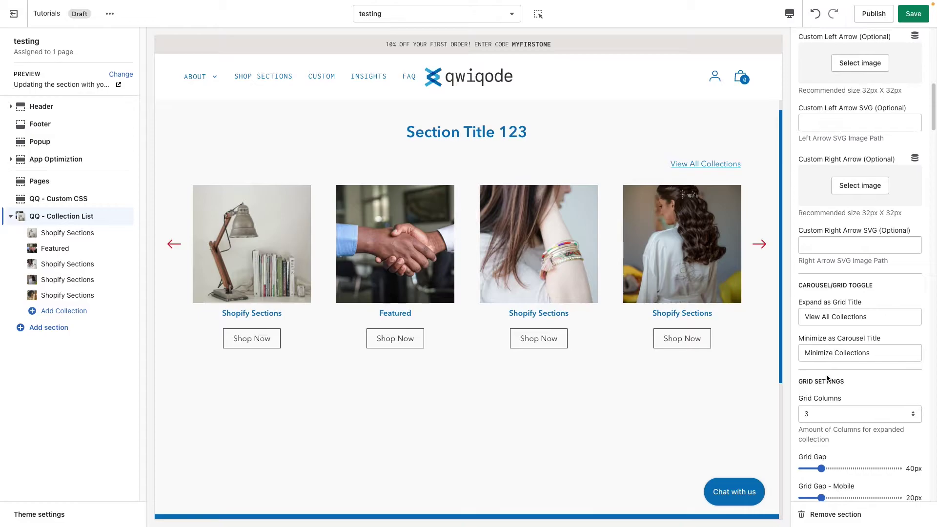
scroll(827, 377, "down", 1)
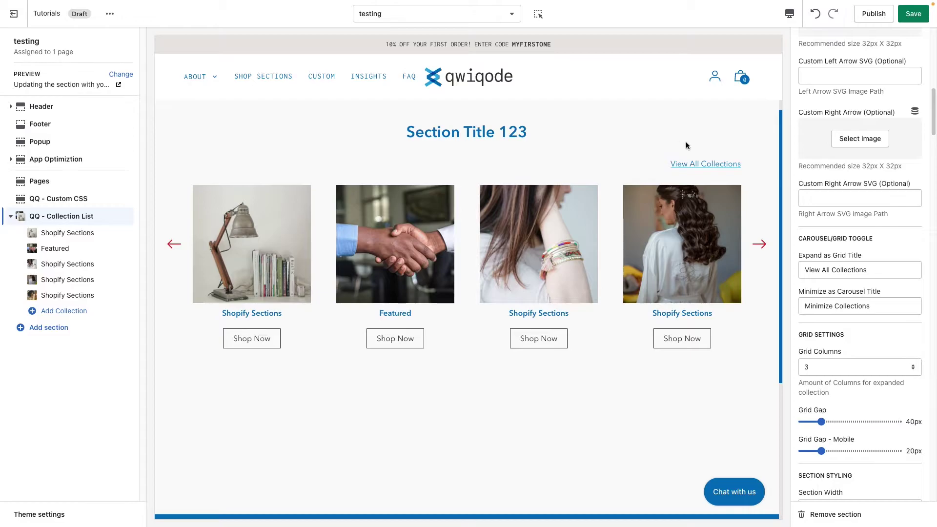
left_click(694, 166)
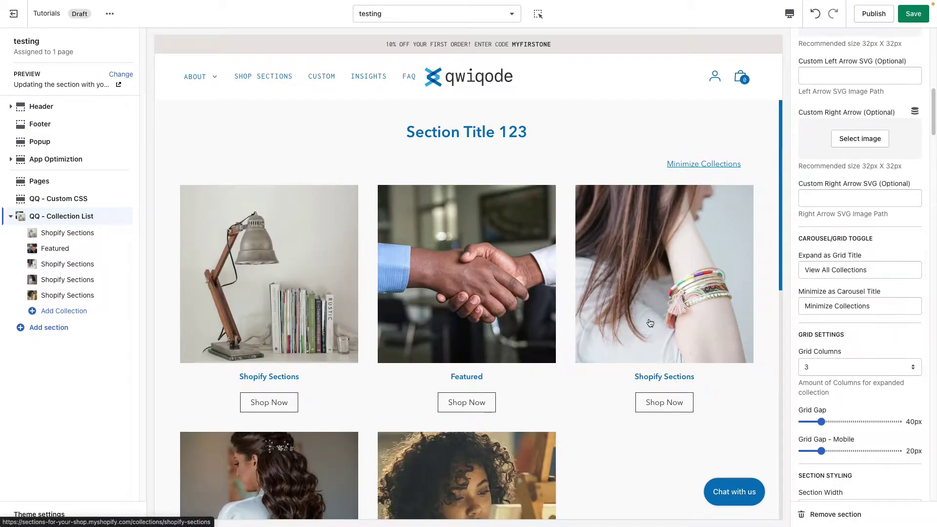
scroll(651, 323, "down", 1)
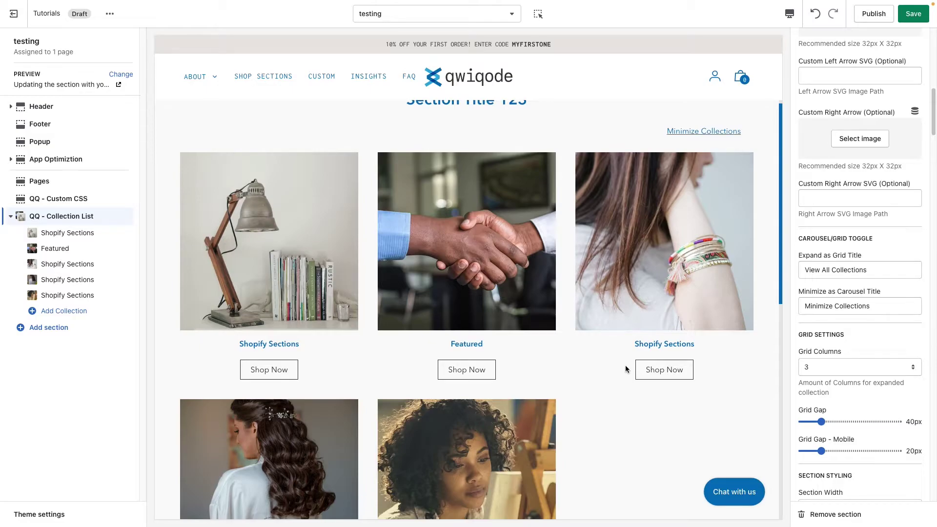
left_click(706, 133)
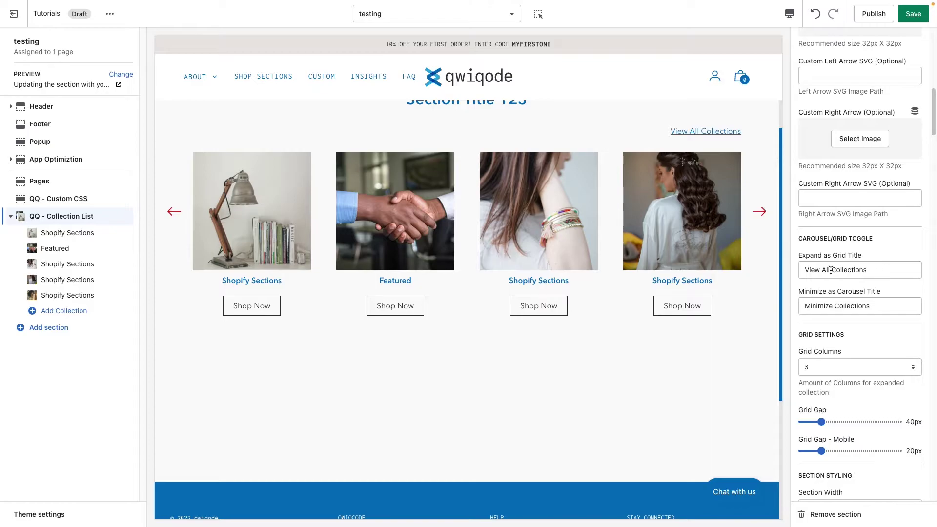
Change the Expand as Grid title to "Expand Collections".
left_click_drag(832, 270, 768, 267)
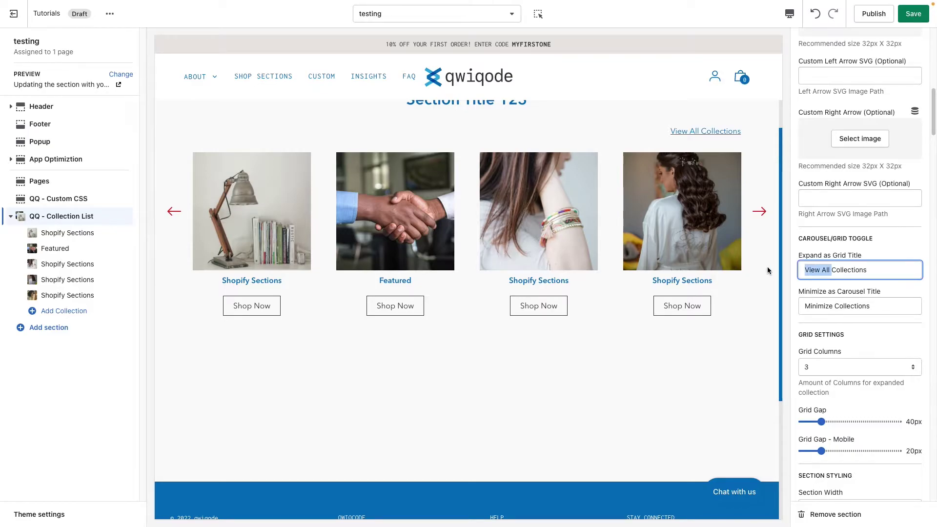
type("Expand")
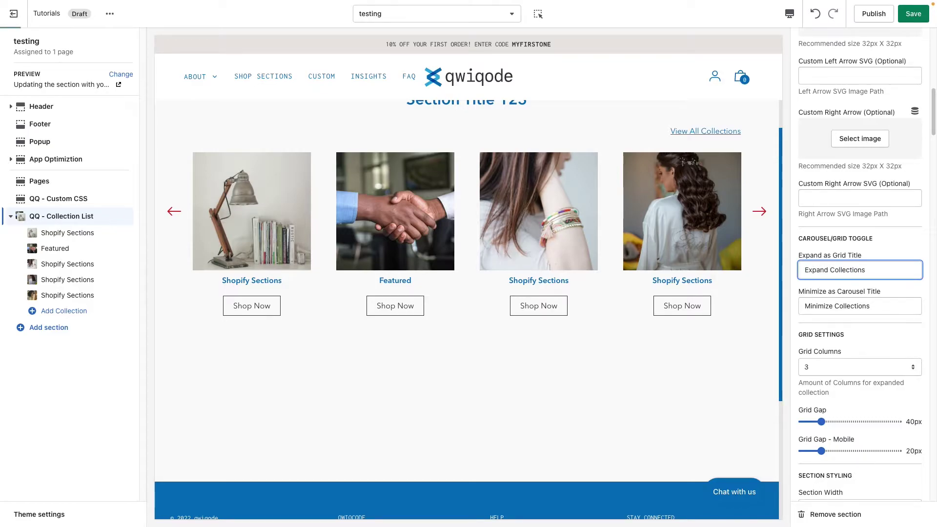
double_click(817, 308)
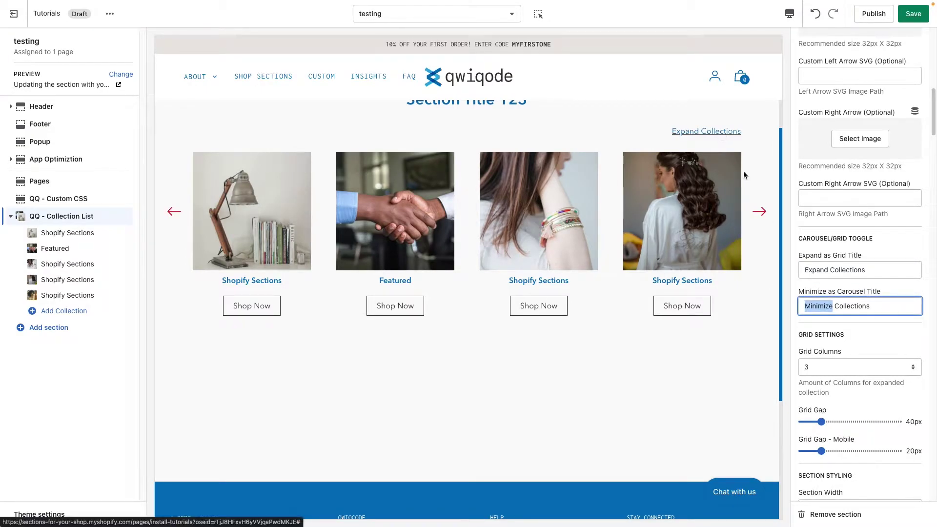
left_click(869, 337)
Try the expanded collections grid with 2 and 4 Grid Columns, previewing each layout.
scroll(830, 373, "down", 2)
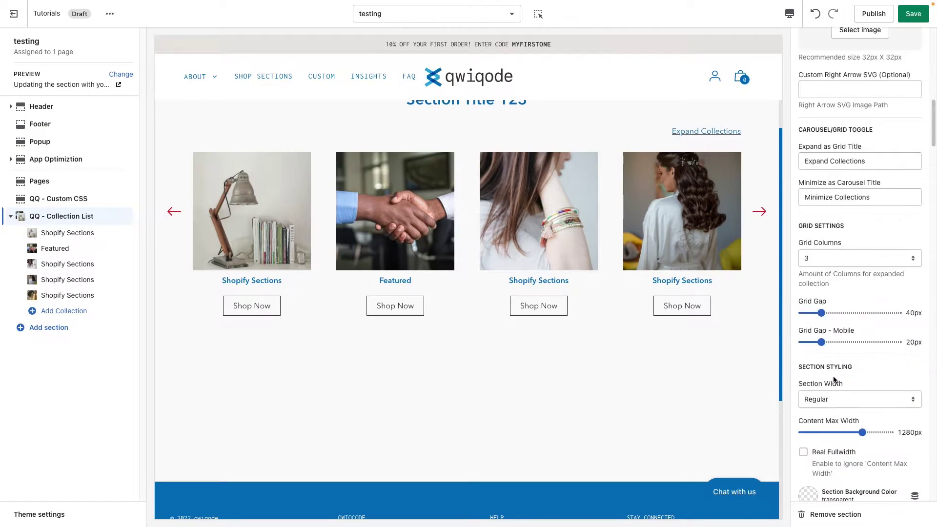
left_click(707, 130)
scroll(826, 259, "down", 1)
left_click(827, 247)
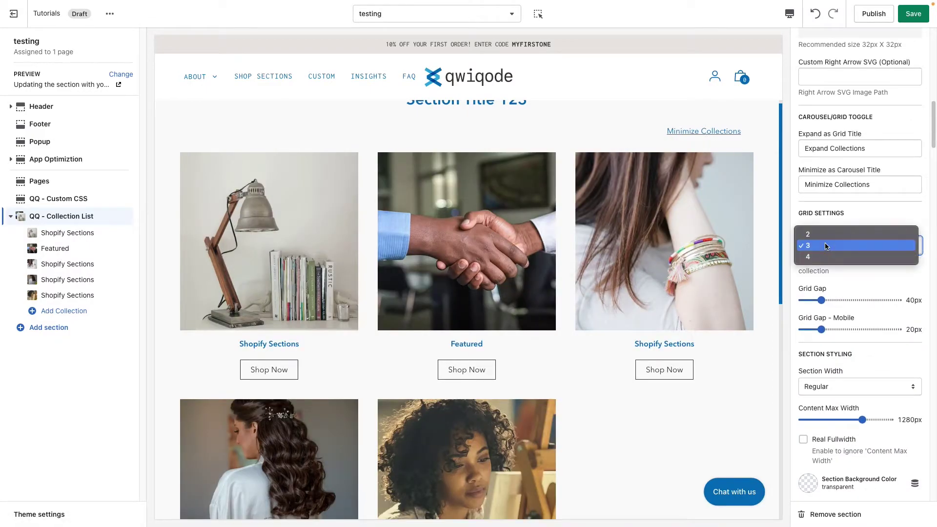
left_click(826, 234)
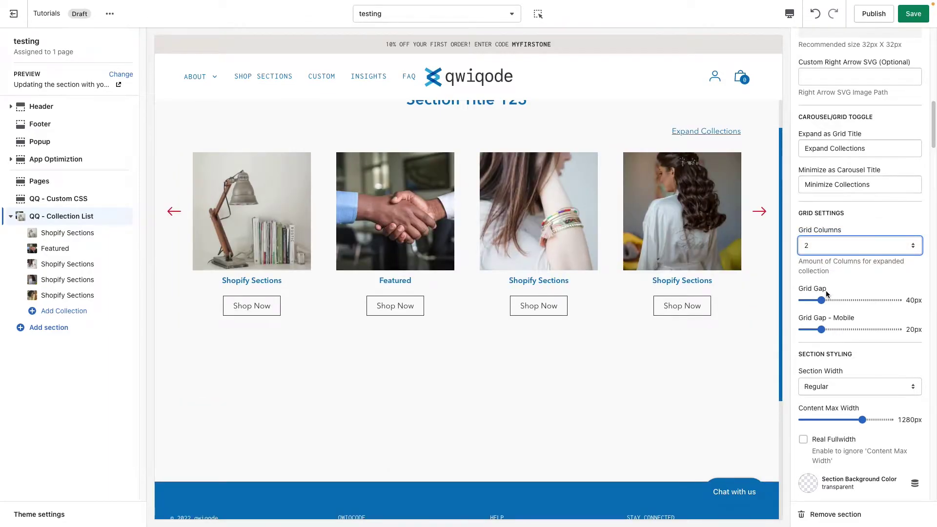
left_click(706, 130)
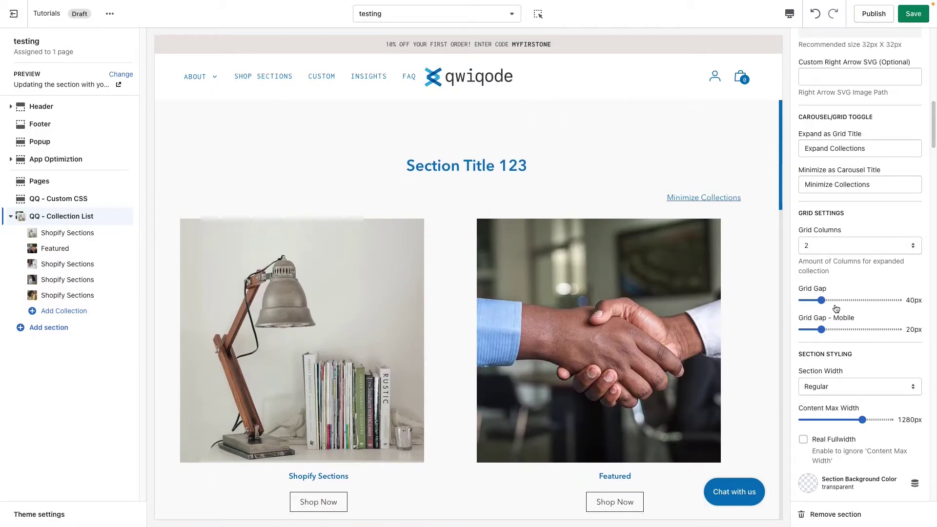
left_click(829, 243)
left_click(830, 269)
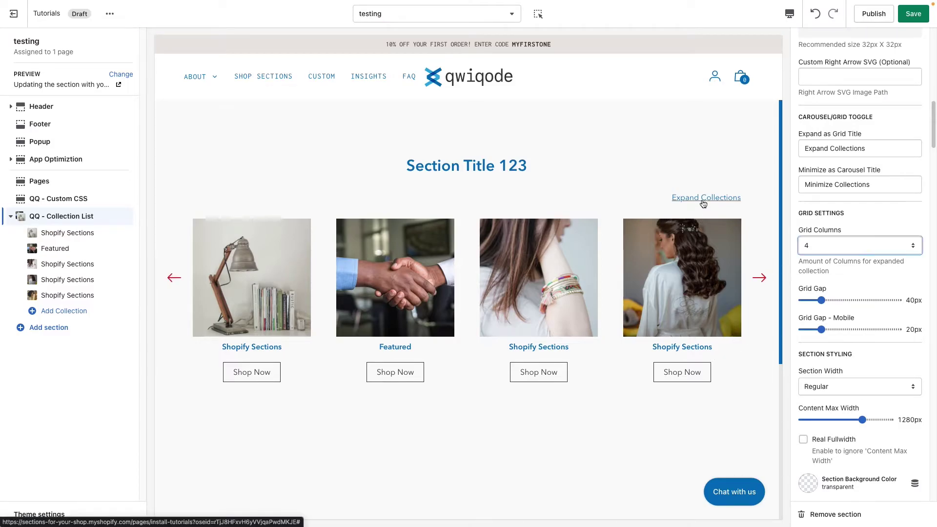
left_click(704, 199)
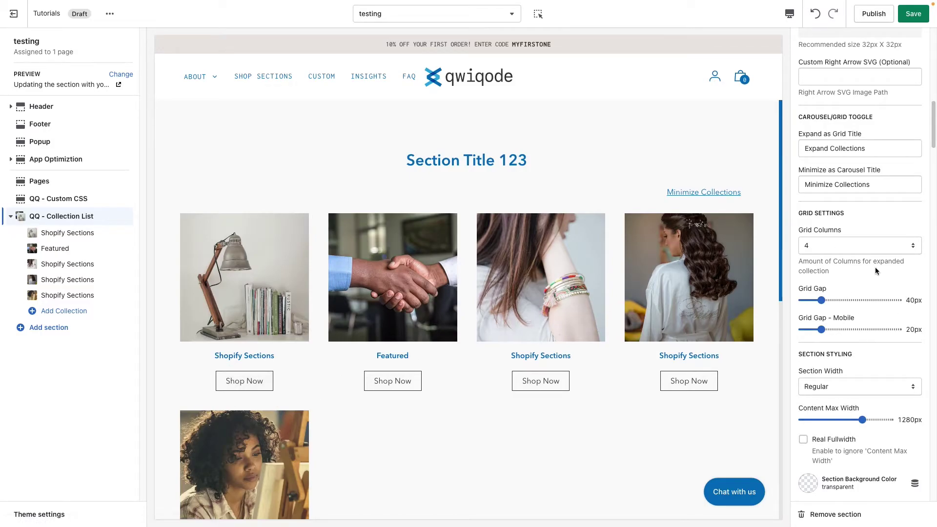
Set Grid Columns to 3 and preview the collections expanded as a grid.
left_click(844, 246)
left_click(844, 244)
left_click(844, 246)
left_click(843, 235)
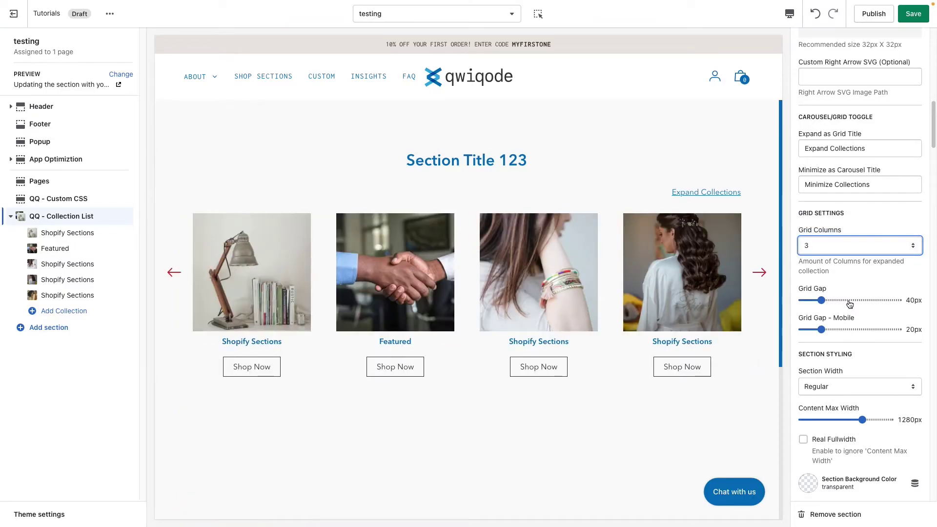
left_click(686, 193)
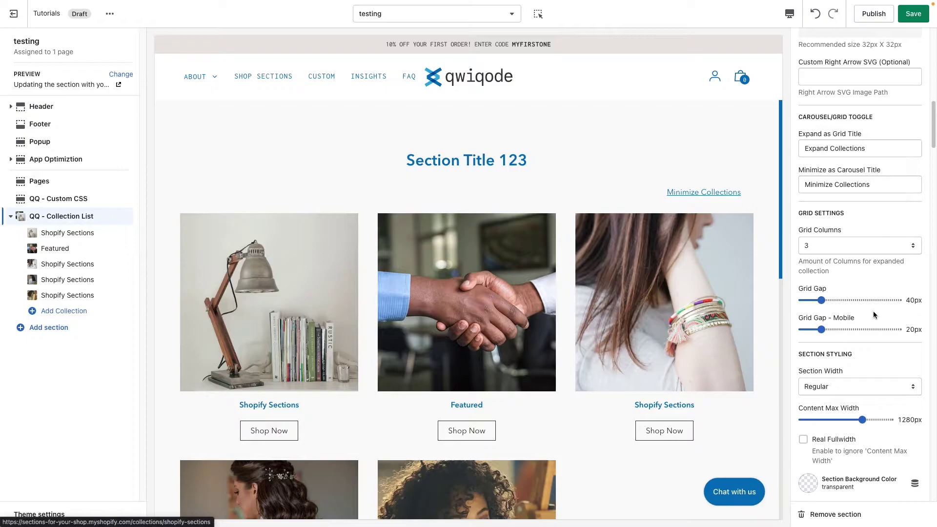
Set the Grid Gap to 92px, preview the expanded grid and minimize it back to the carousel.
left_click(846, 300)
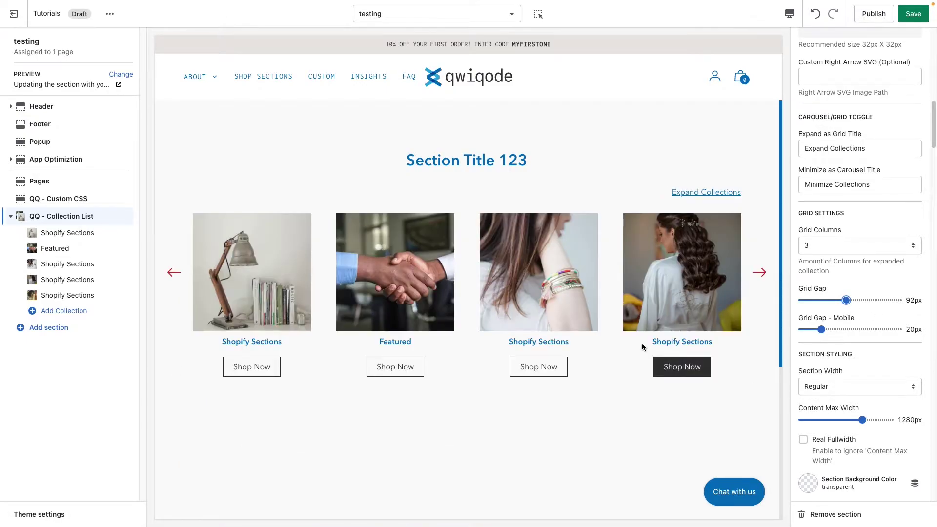
left_click(688, 192)
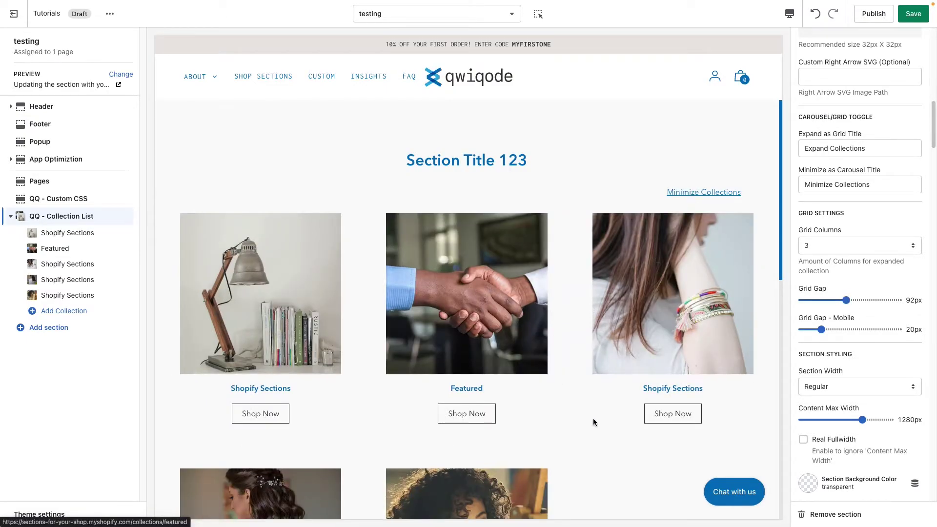
scroll(596, 425, "down", 2)
scroll(881, 370, "down", 1)
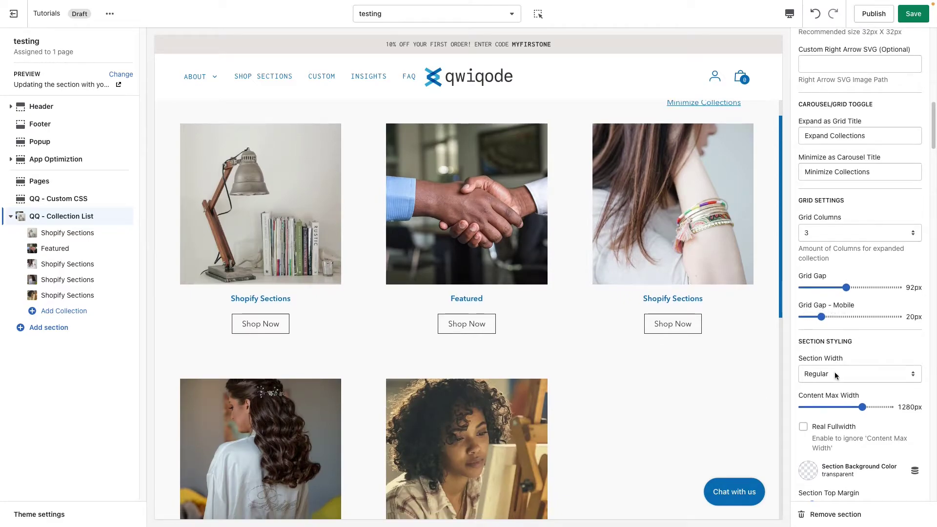
scroll(835, 372, "down", 3)
scroll(707, 359, "up", 1)
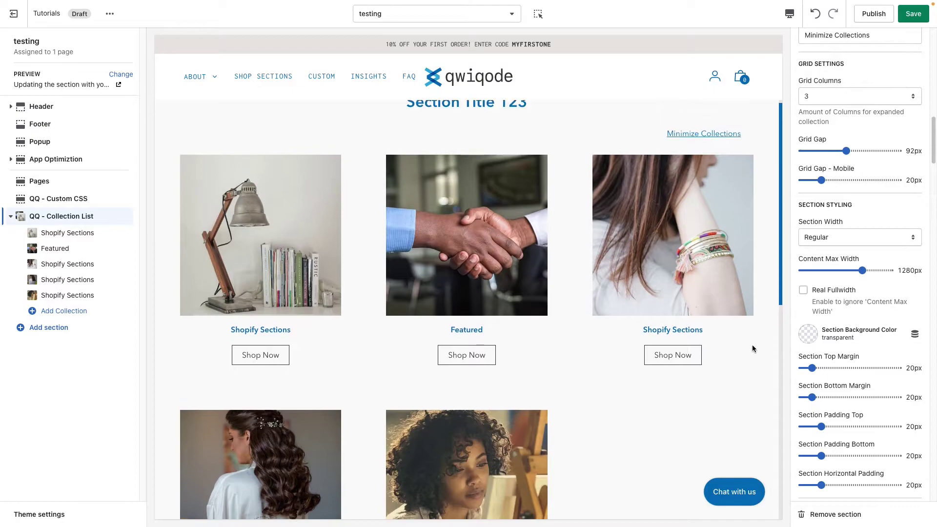
scroll(753, 253, "up", 2)
left_click(728, 197)
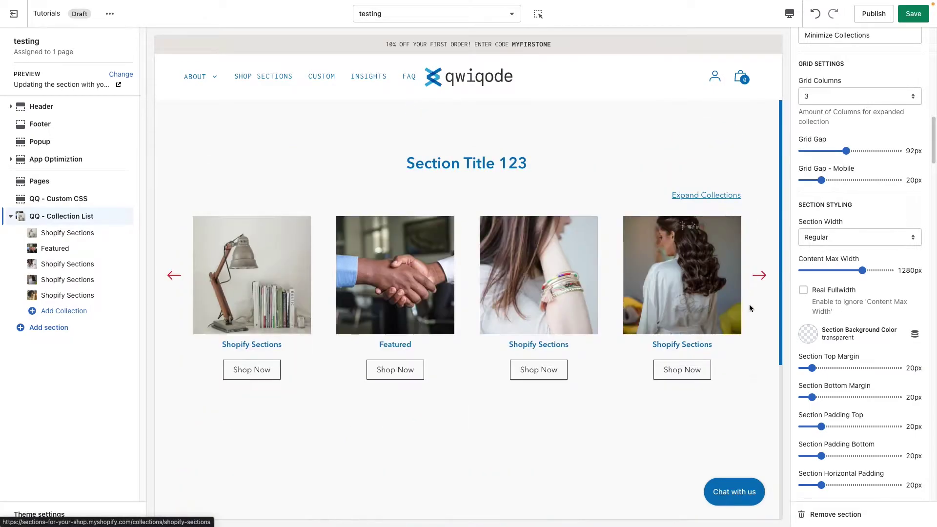
Set the Section Background Color to the light grey #E5E5E5 from the currently used colors.
left_click(810, 335)
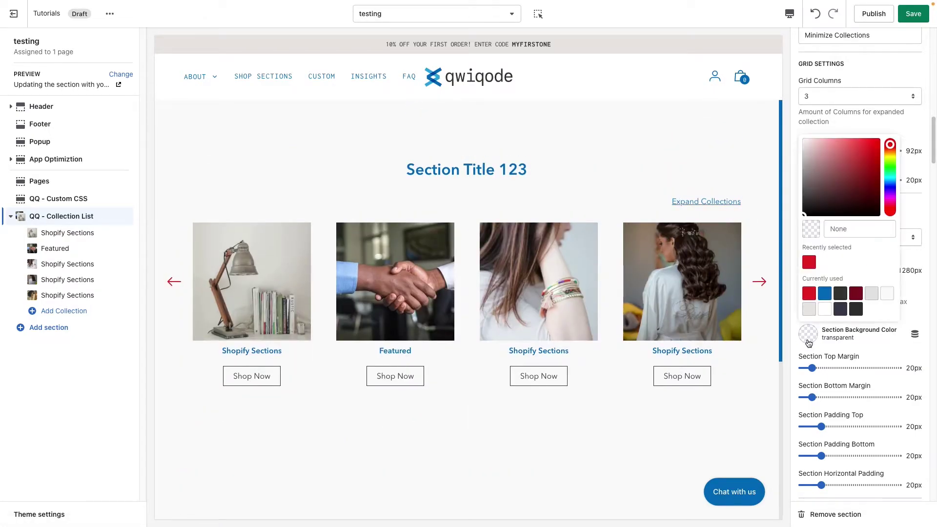
left_click(876, 293)
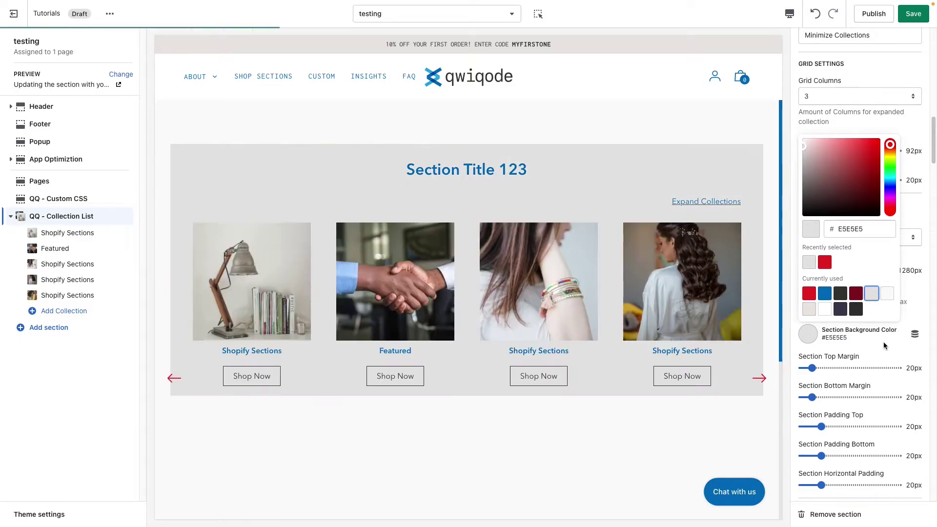
left_click(881, 347)
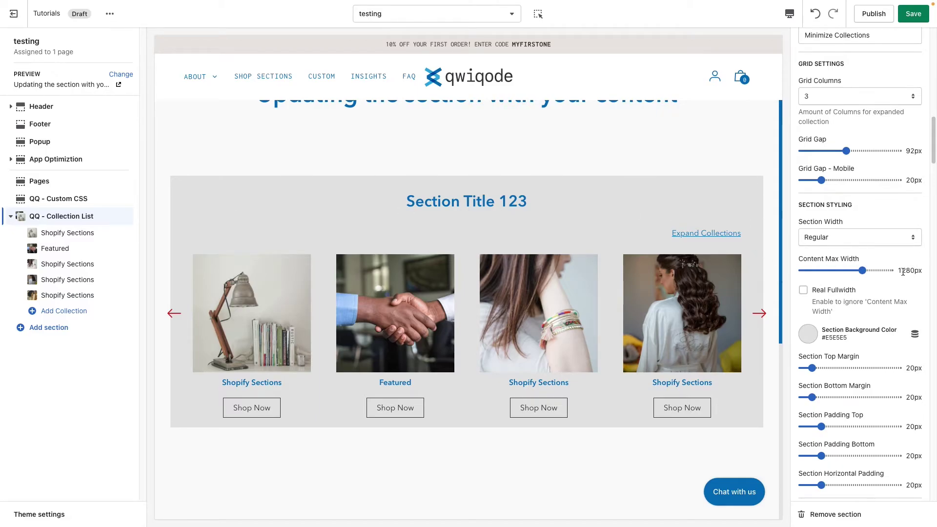
Set the Content Max Width to 1130px and the Section Width to Fullwidth.
left_click_drag(863, 270, 843, 272)
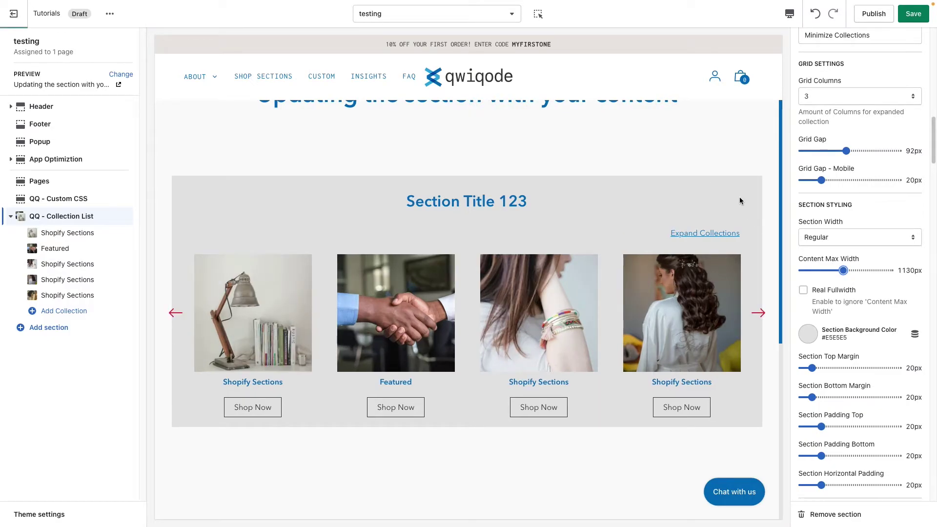
left_click(853, 240)
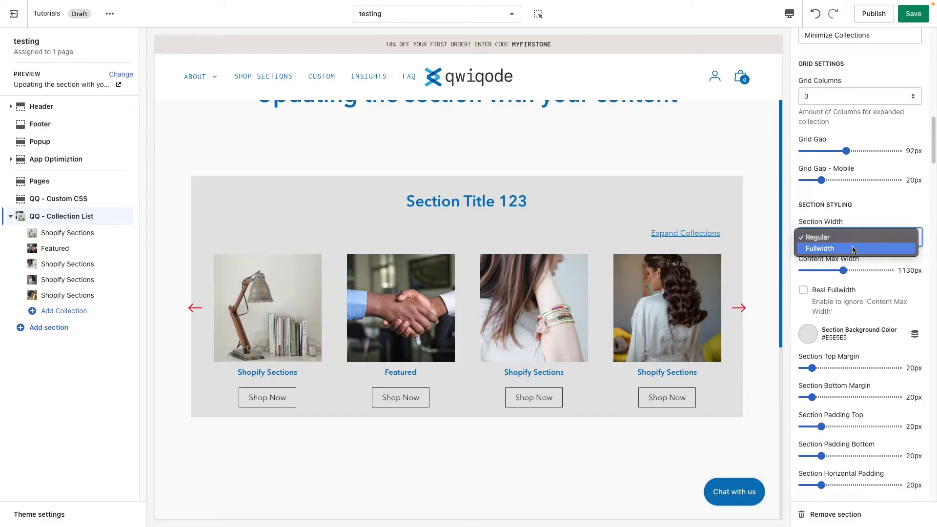
left_click(852, 249)
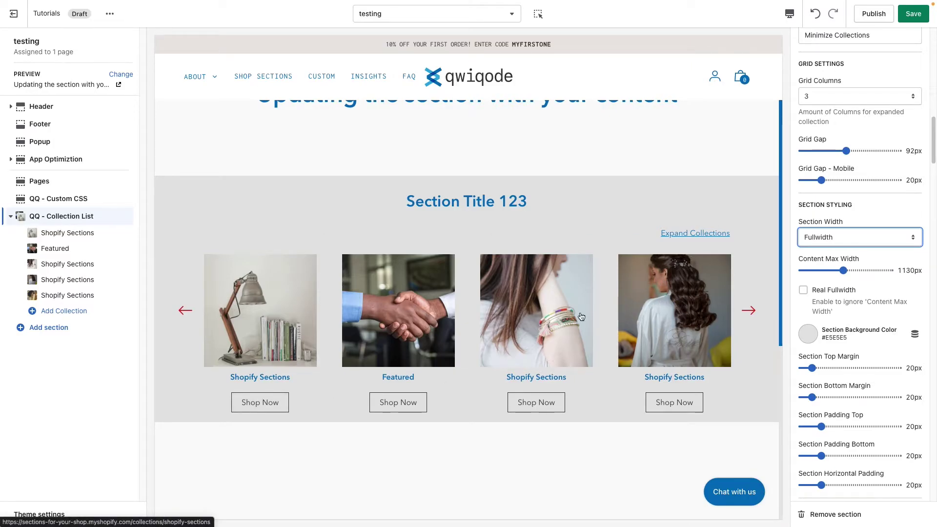
Try the Real Fullwidth option on the section and turn it back off.
left_click(803, 290)
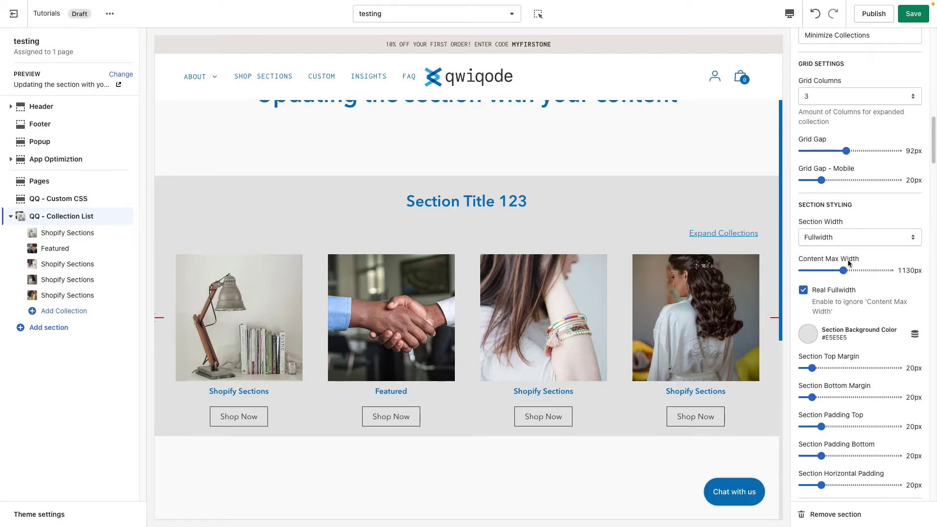
scroll(838, 357, "down", 1)
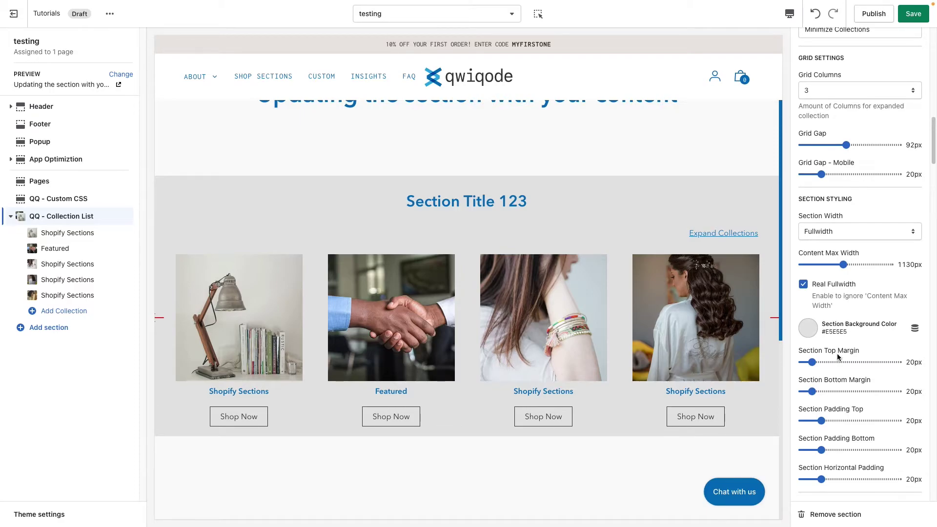
scroll(838, 357, "down", 2)
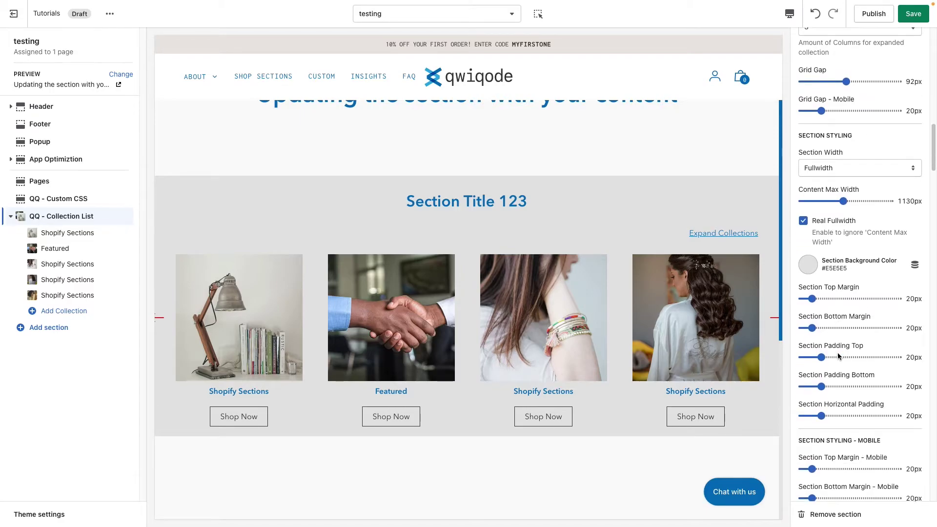
scroll(838, 356, "down", 1)
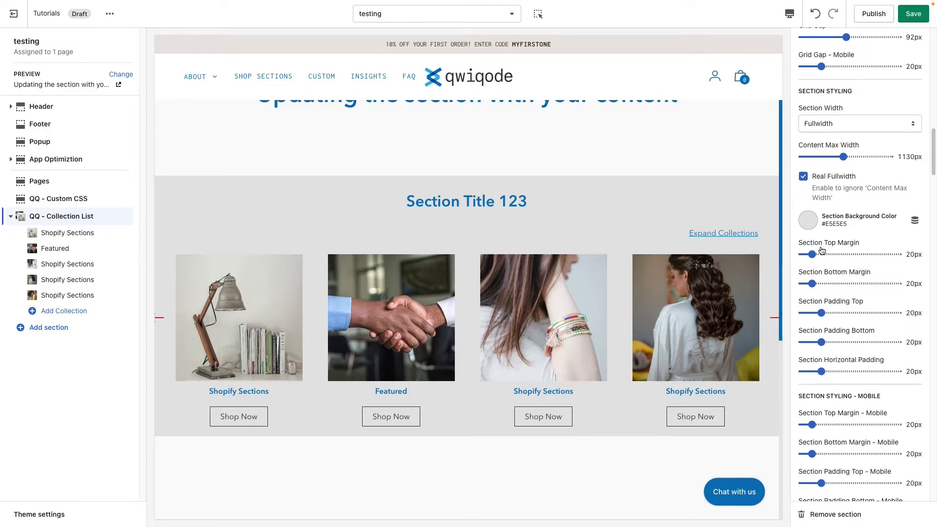
left_click(836, 178)
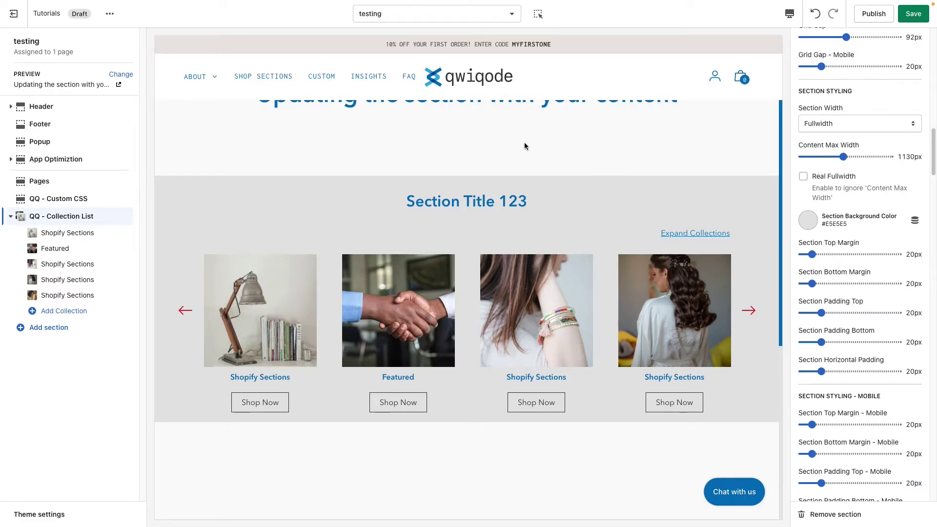
Set the section margins to 90px top and 50px bottom, and the section padding to 35px top and 50px bottom.
left_click(824, 255)
left_click(845, 254)
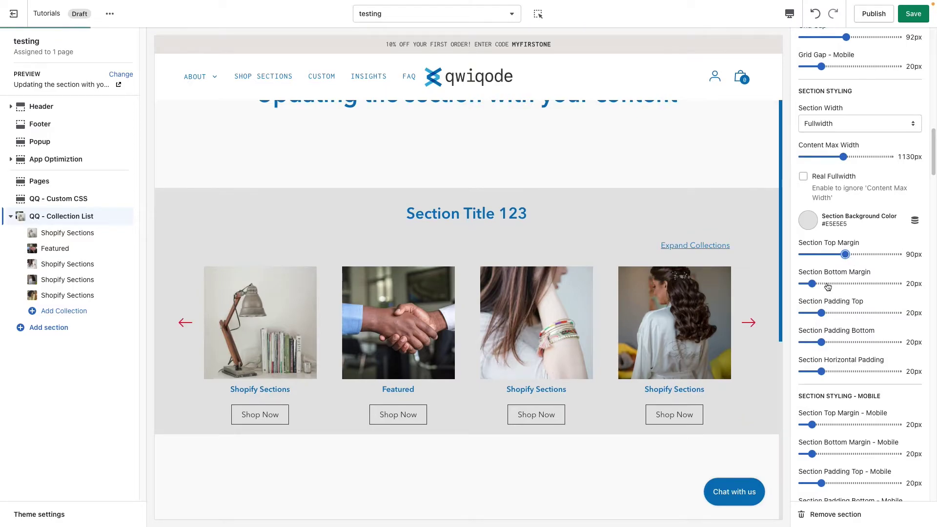
left_click(825, 283)
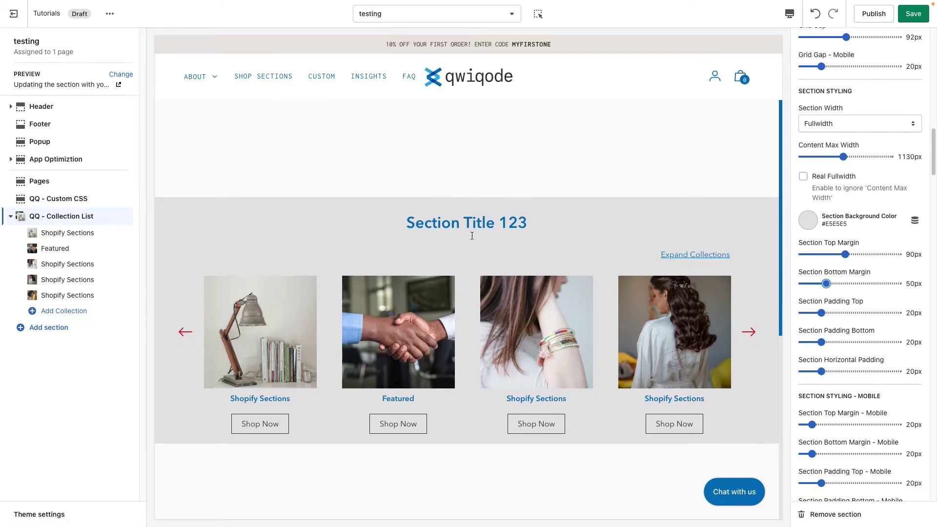
left_click_drag(860, 313, 836, 313)
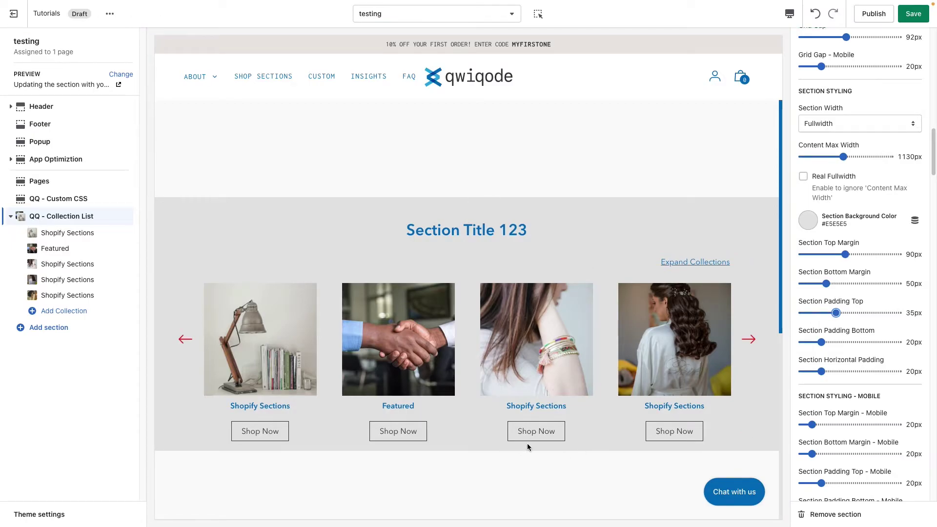
left_click_drag(846, 340, 851, 343)
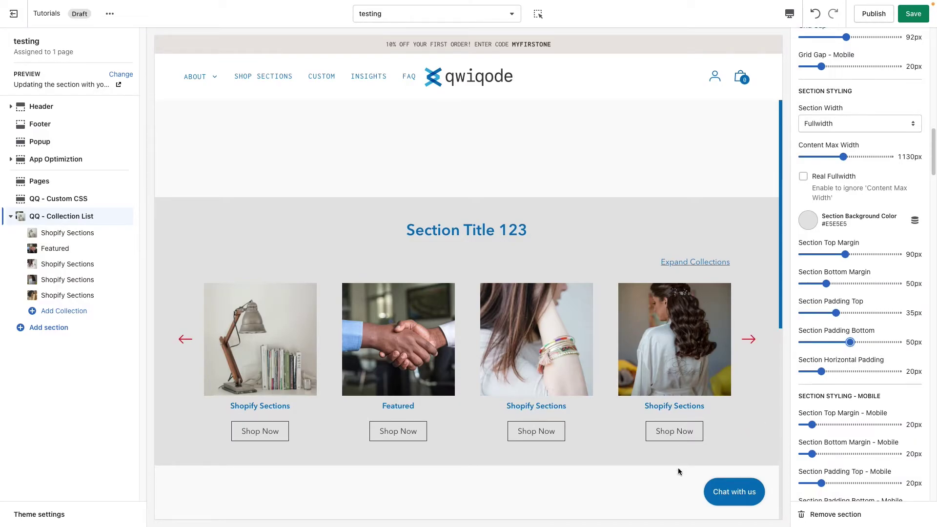
Try a Section Horizontal Padding of 35px, enable Real Fullwidth and reduce the horizontal padding to 0px.
left_click(838, 373)
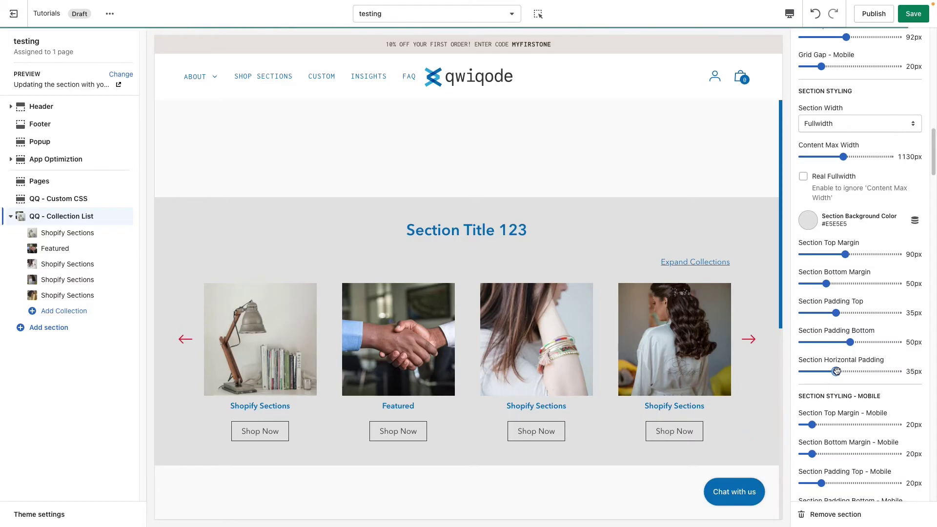
left_click(803, 177)
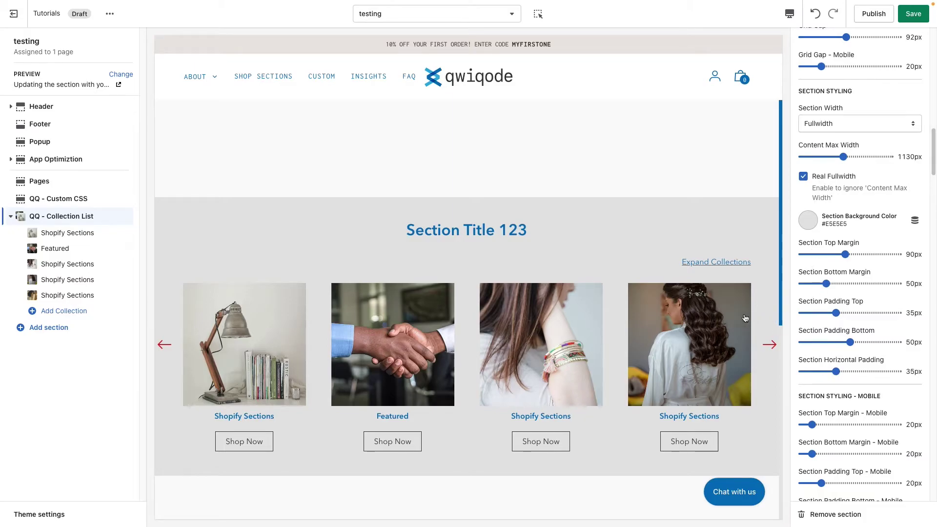
left_click_drag(836, 371, 797, 372)
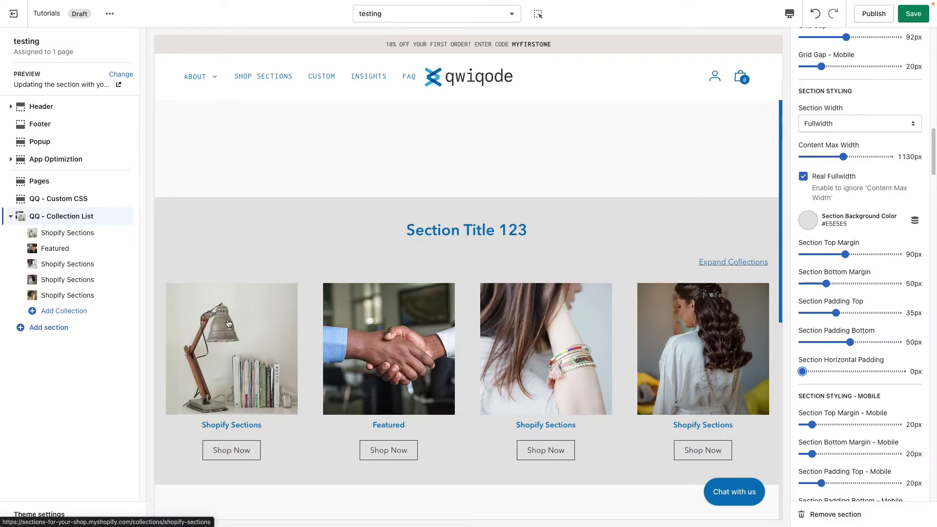
Enable Show overflow of items in the section's carousel settings.
scroll(885, 337, "up", 6)
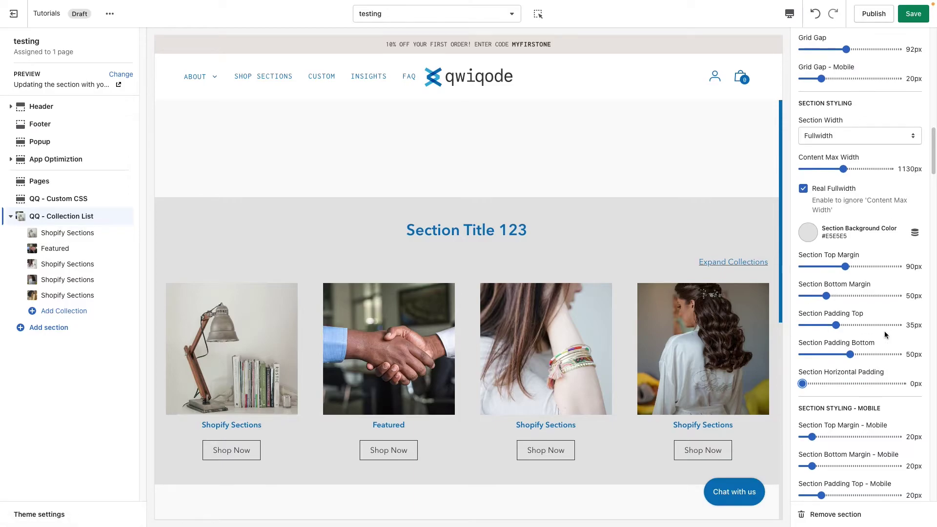
scroll(886, 336, "up", 8)
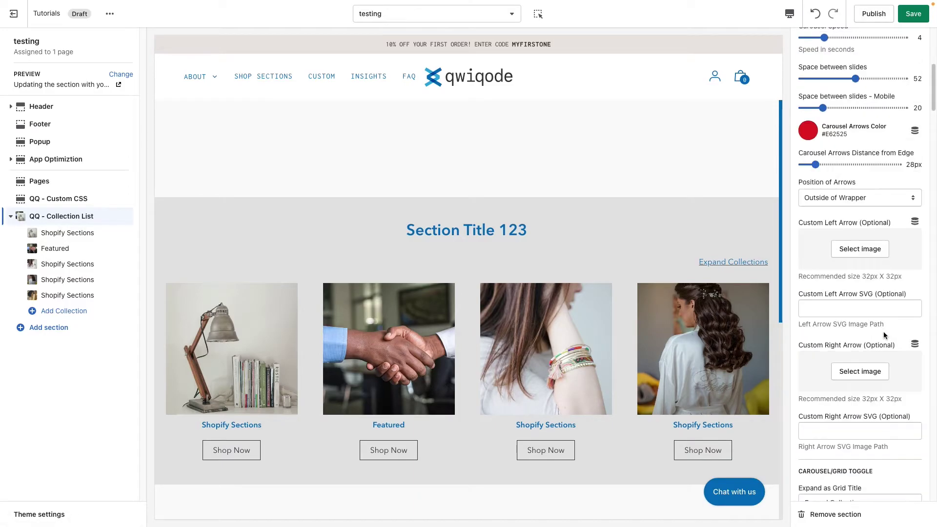
scroll(885, 336, "up", 2)
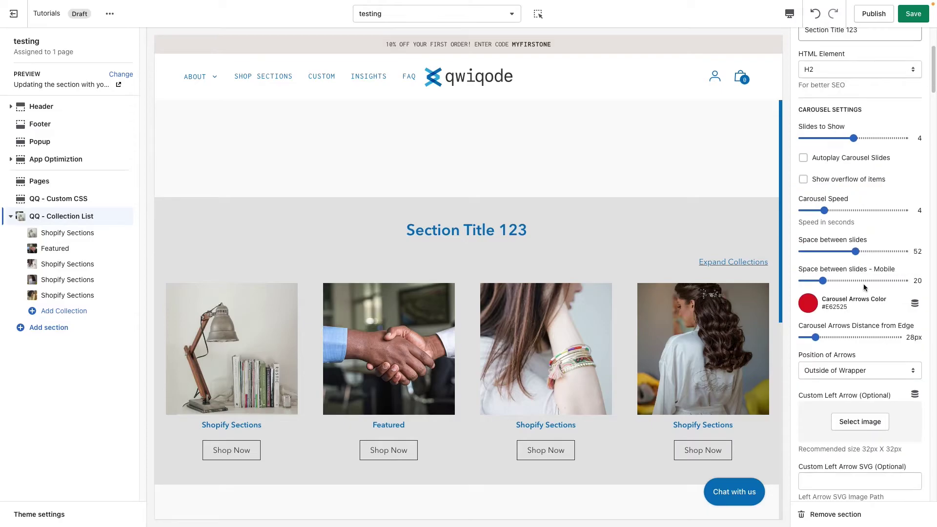
left_click(839, 181)
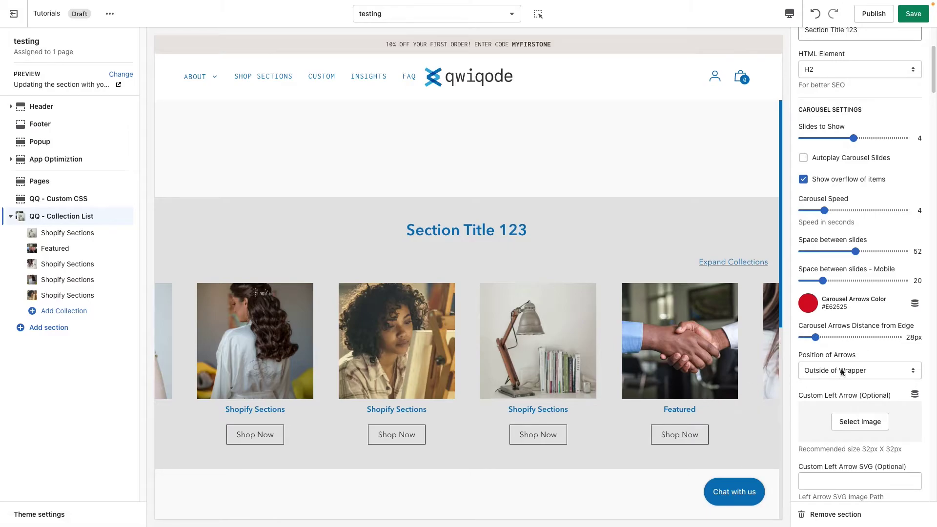
Position the carousel arrows Inside of Wrapper at 48px from the edge and test the forward arrow in the preview.
left_click(824, 372)
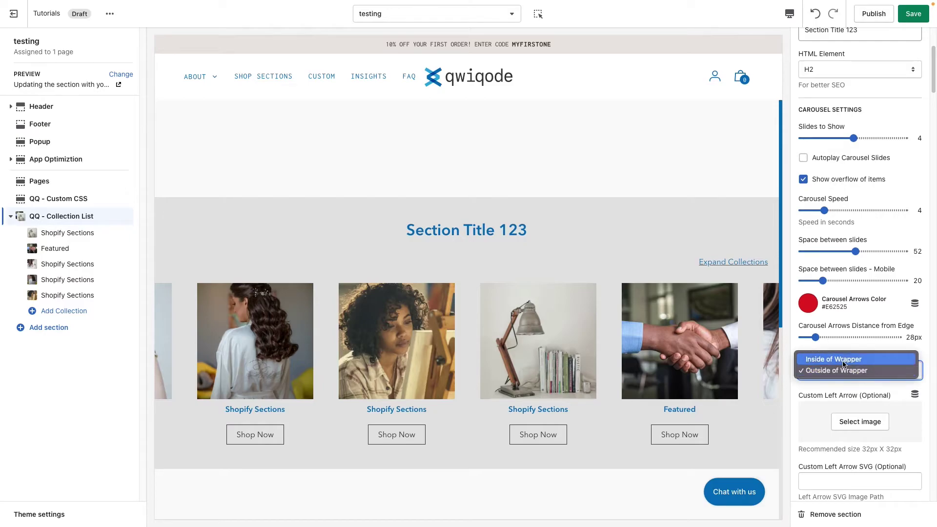
left_click(844, 364)
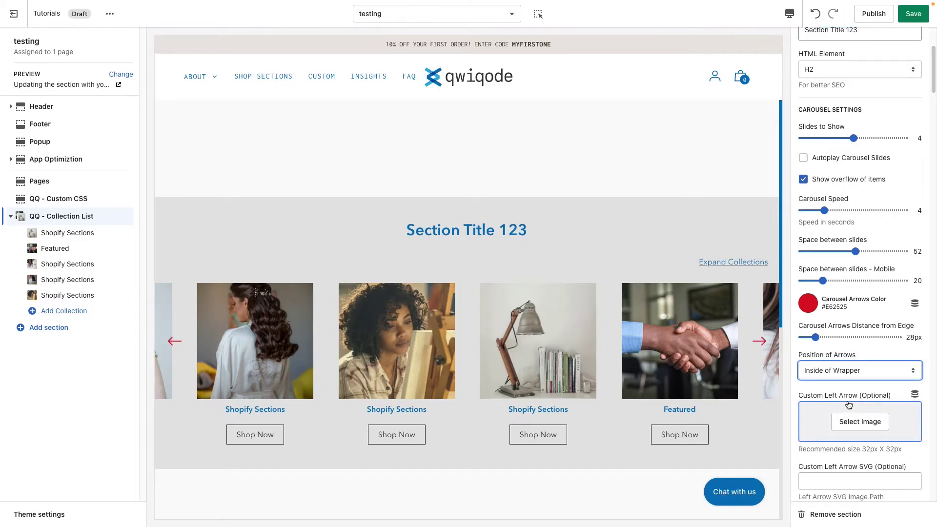
left_click(829, 337)
left_click_drag(828, 337, 825, 337)
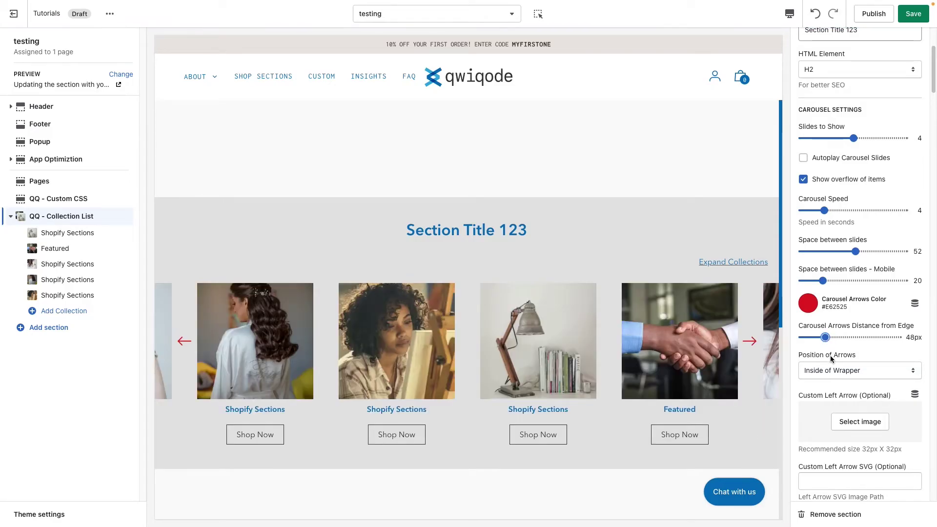
left_click(755, 346)
left_click(750, 342)
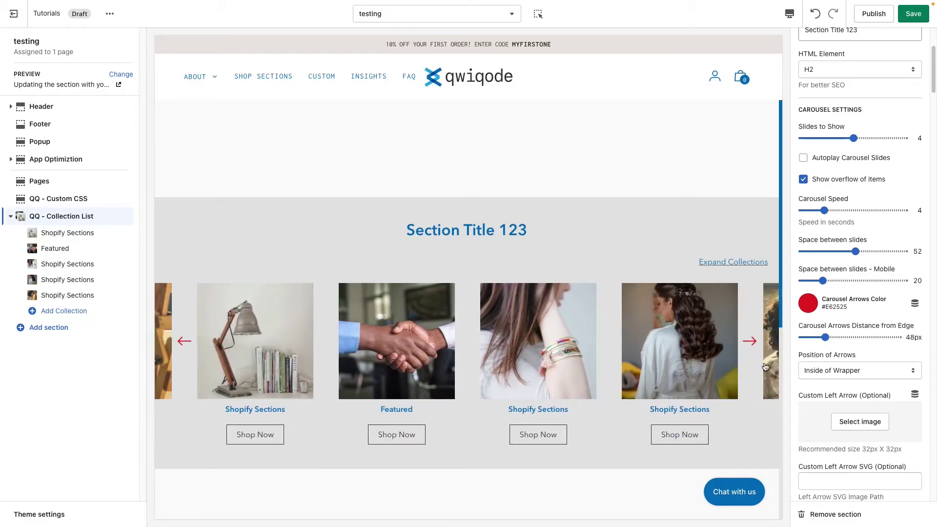
left_click(751, 342)
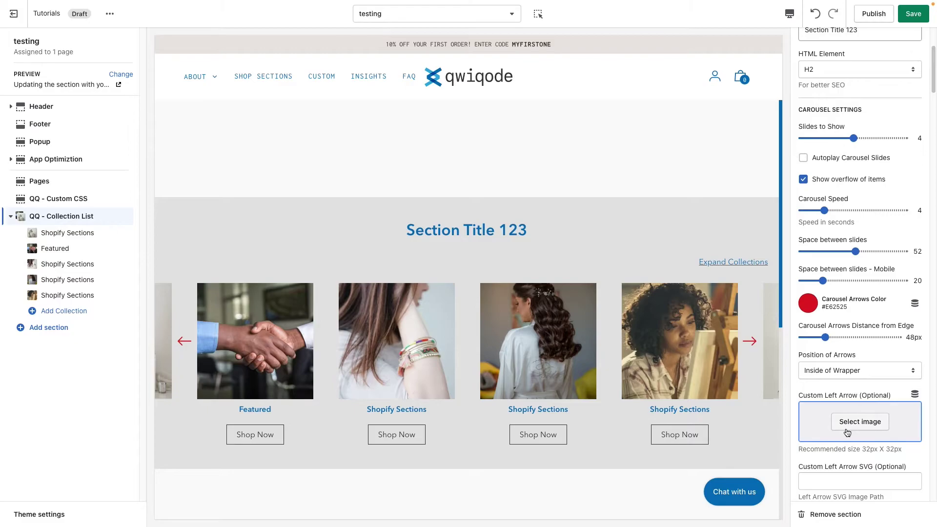
Try the Left and Right alignments for the section title and return it to Center.
scroll(850, 428, "down", 9)
scroll(848, 432, "down", 6)
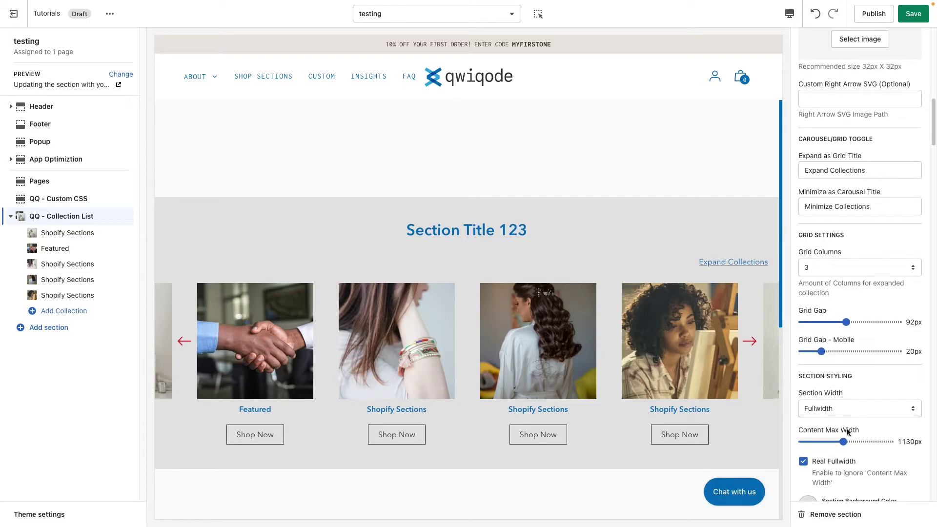
scroll(850, 433, "down", 4)
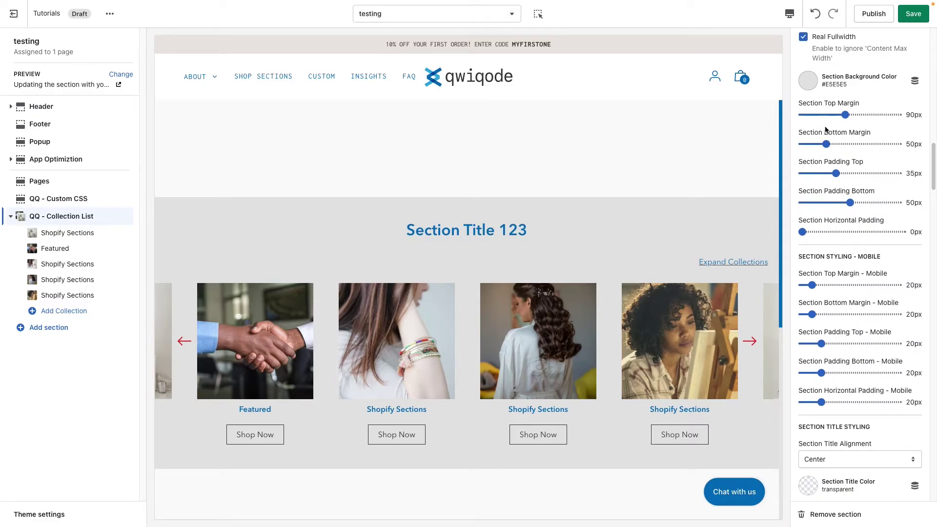
scroll(836, 328, "down", 3)
scroll(837, 322, "down", 4)
scroll(836, 319, "down", 1)
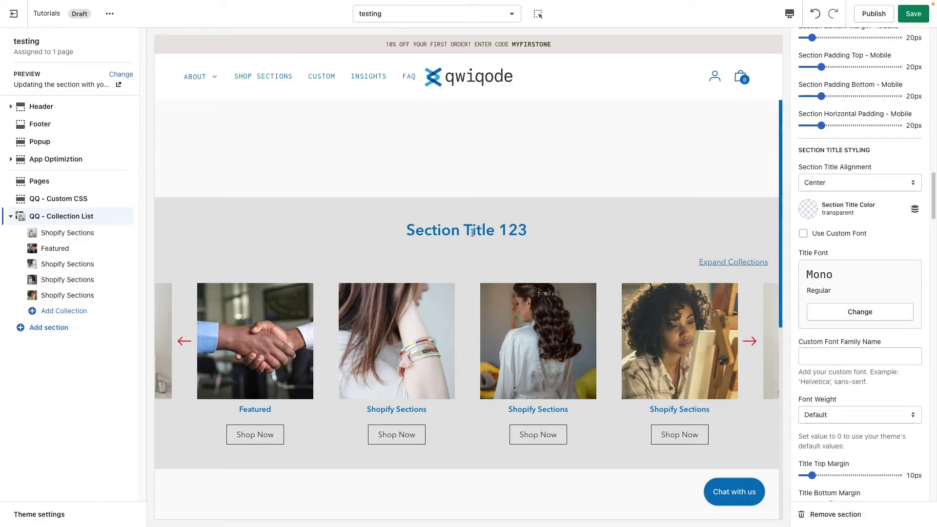
left_click_drag(526, 229, 444, 231)
left_click(837, 180)
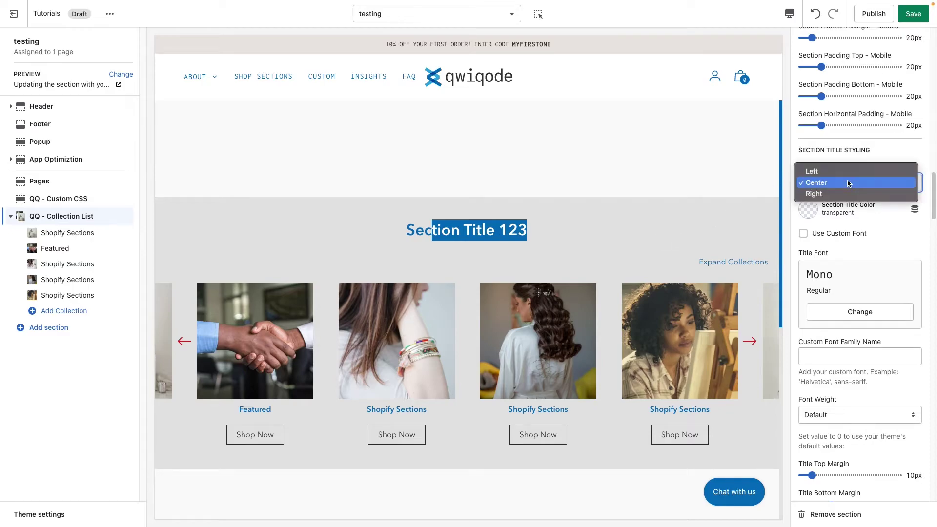
left_click(848, 173)
left_click(847, 186)
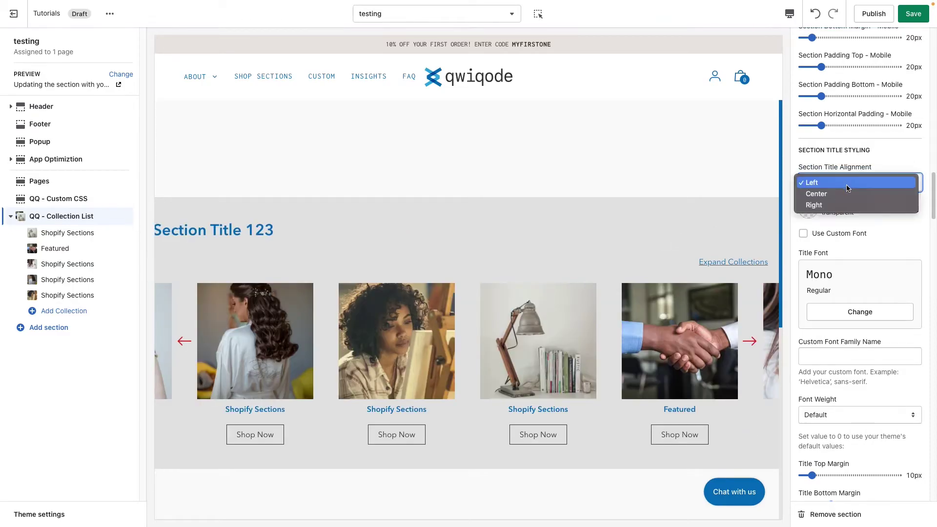
left_click(810, 202)
left_click(843, 186)
left_click(842, 167)
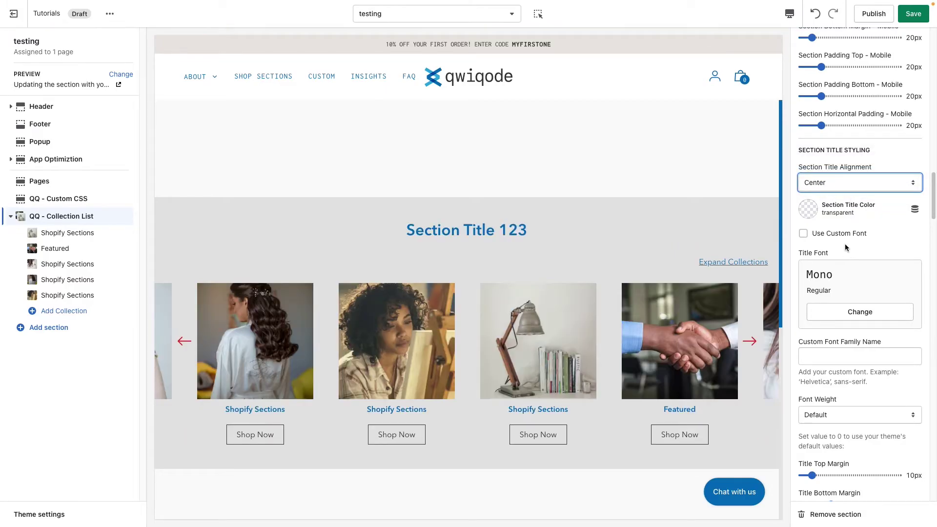
Set the Section Title Color to the dark red #871120.
left_click(808, 210)
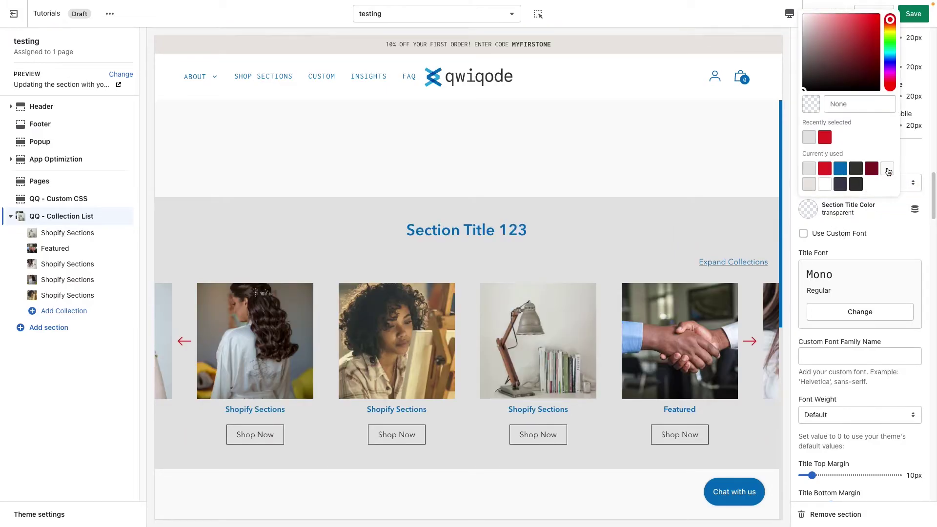
left_click(871, 169)
left_click(883, 239)
Try the custom font option for the section title, look at the font choices and turn the option back off.
left_click(850, 239)
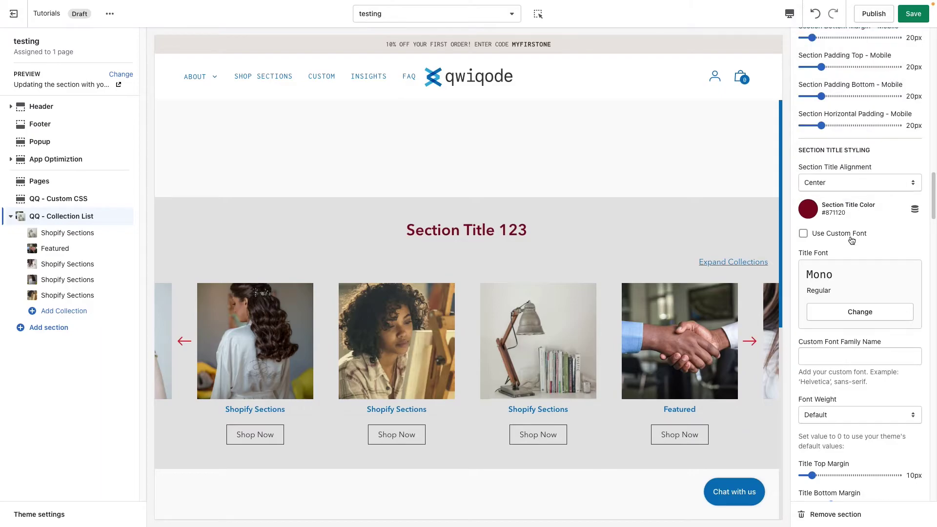
left_click(852, 316)
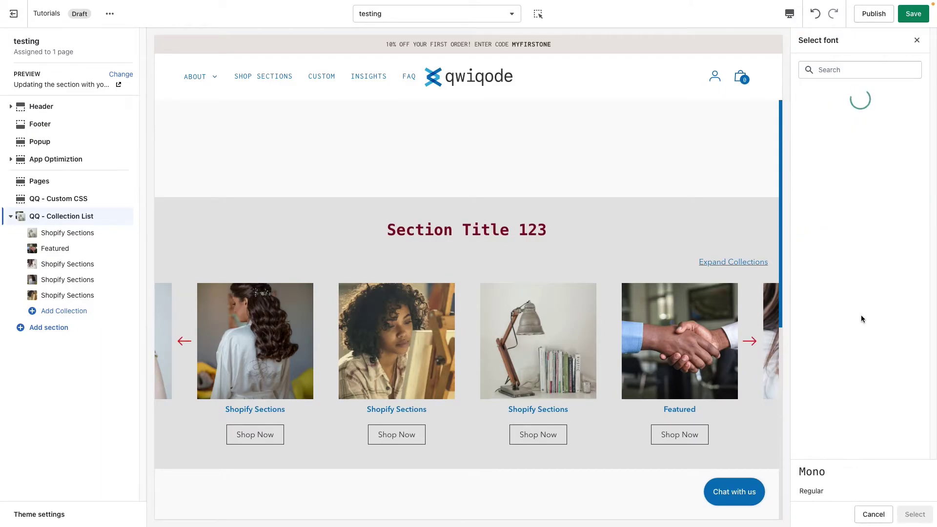
left_click(873, 514)
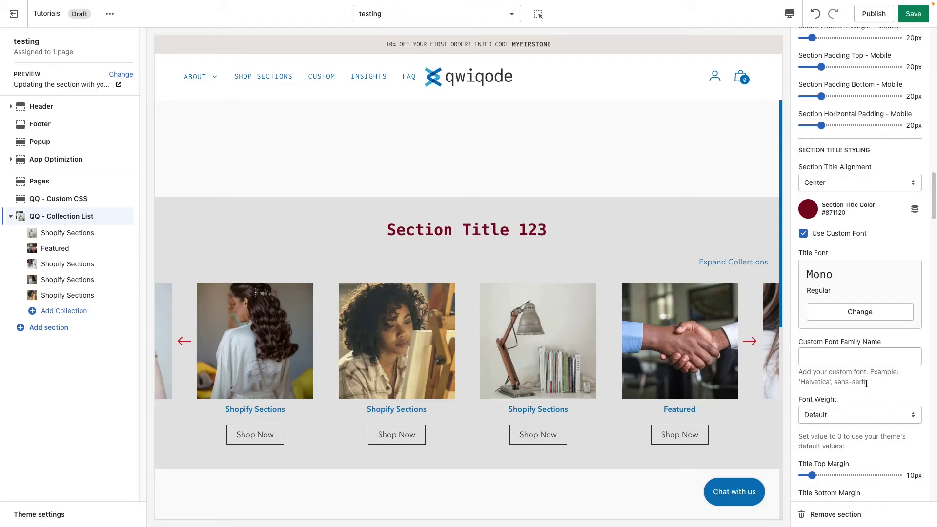
left_click_drag(866, 382, 808, 383)
left_click(832, 361)
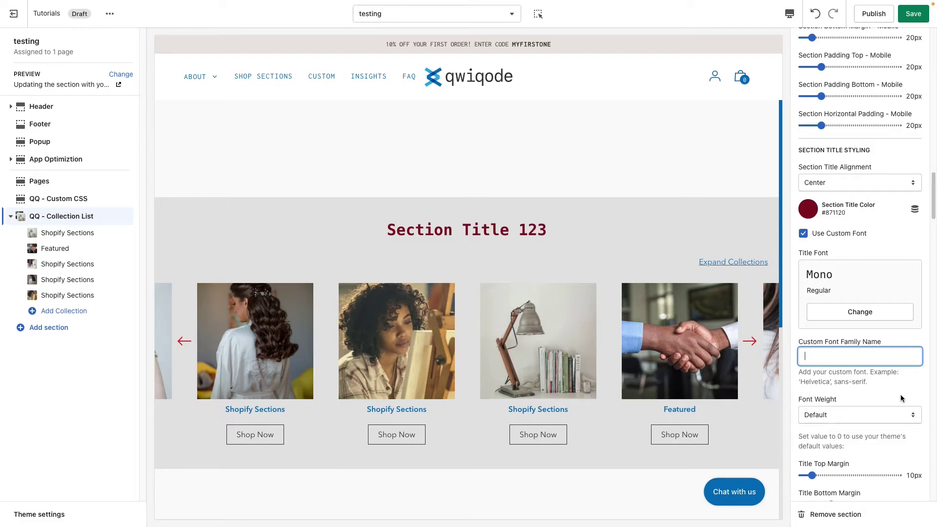
left_click(803, 233)
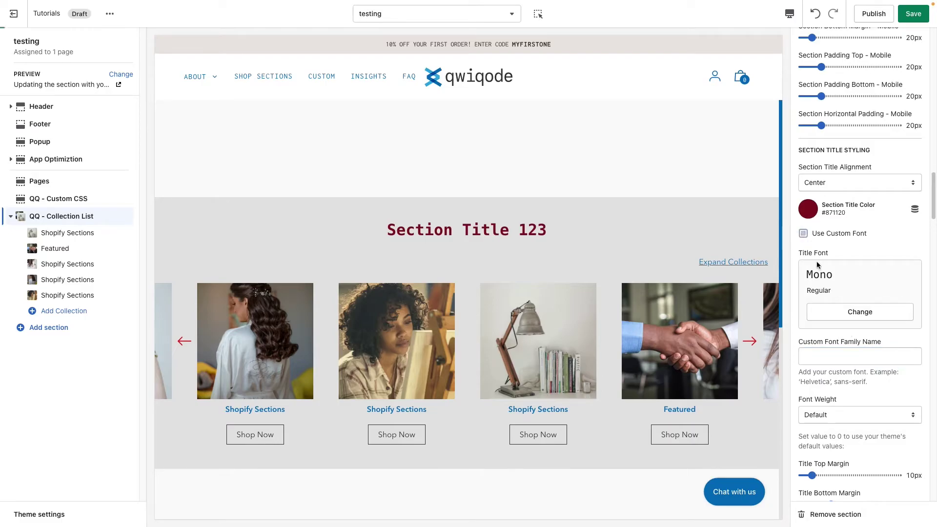
Try a 700 (Bold) font weight on the section title and settle on 400 (Regular).
scroll(863, 399, "down", 3)
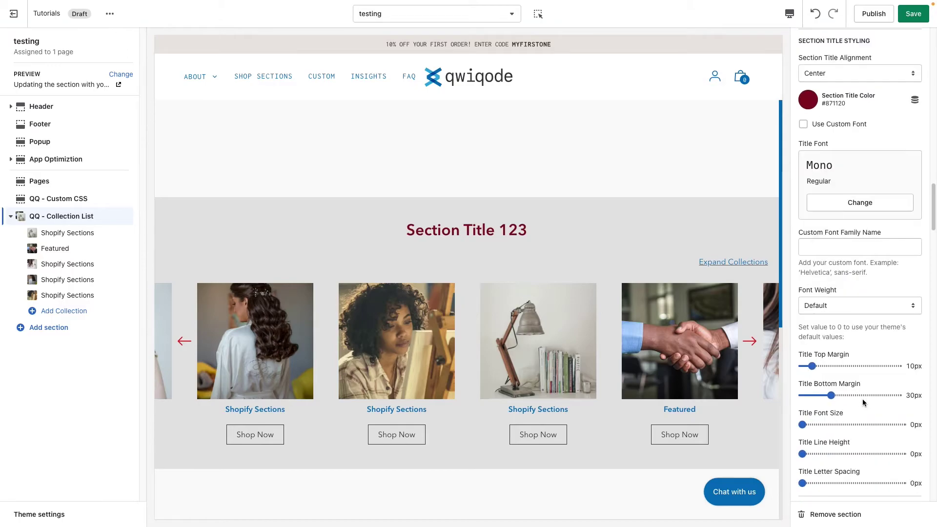
left_click(836, 292)
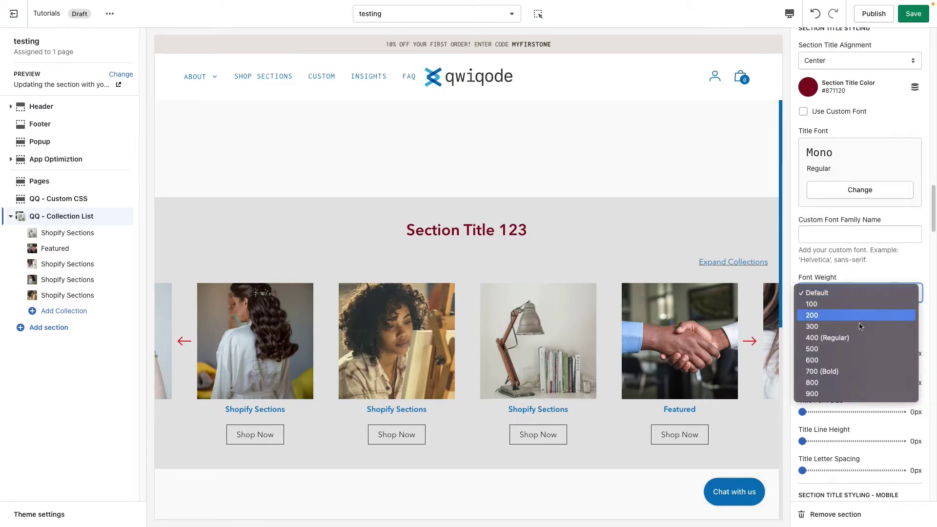
left_click(870, 370)
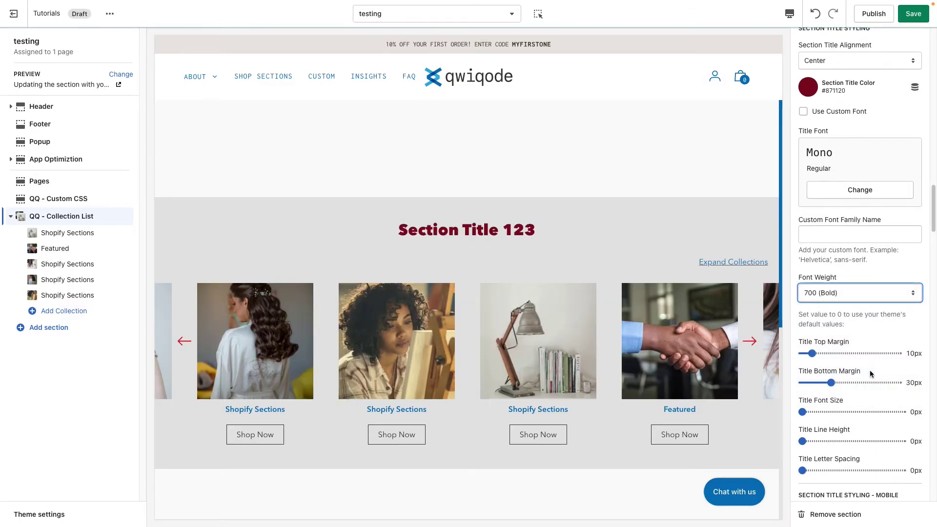
left_click(838, 293)
left_click(873, 356)
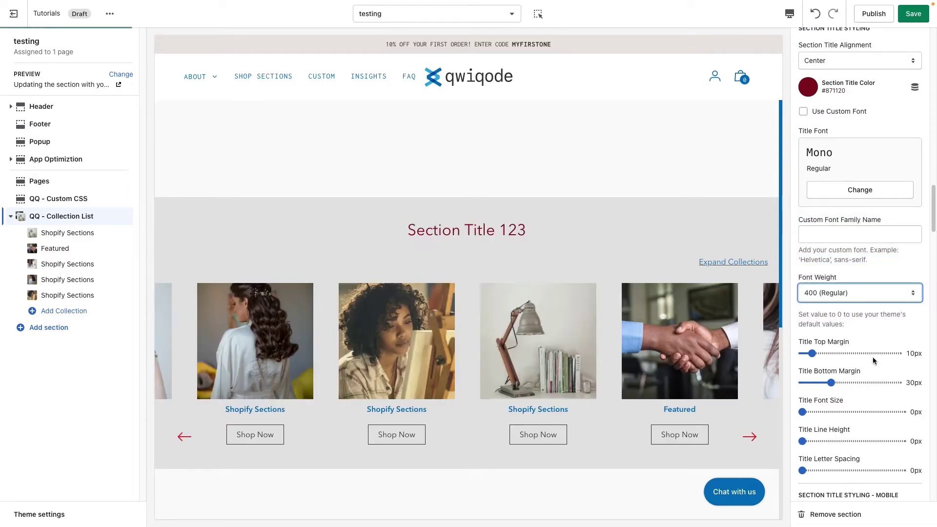
Set the Title Top Margin to 30px and the Title Bottom Margin to 46px.
scroll(856, 417, "down", 2)
scroll(833, 390, "down", 1)
left_click(832, 278)
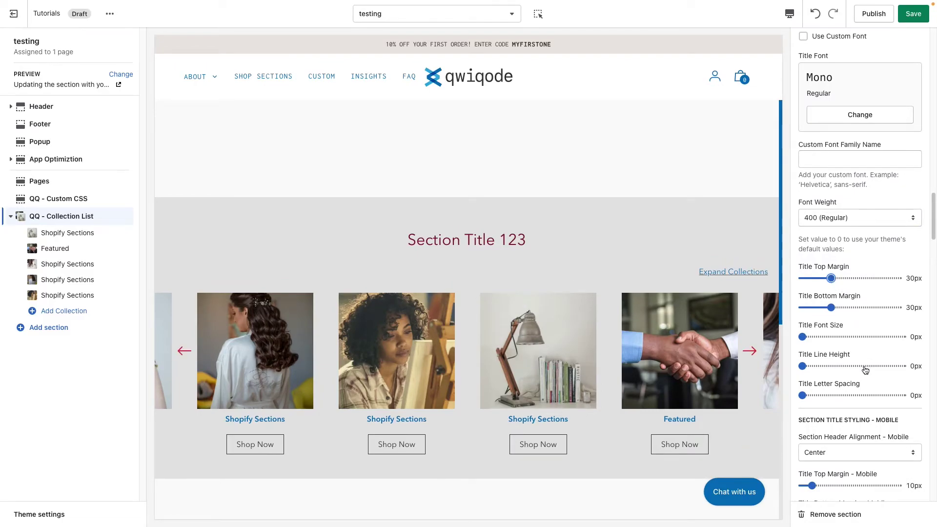
scroll(861, 342, "down", 1)
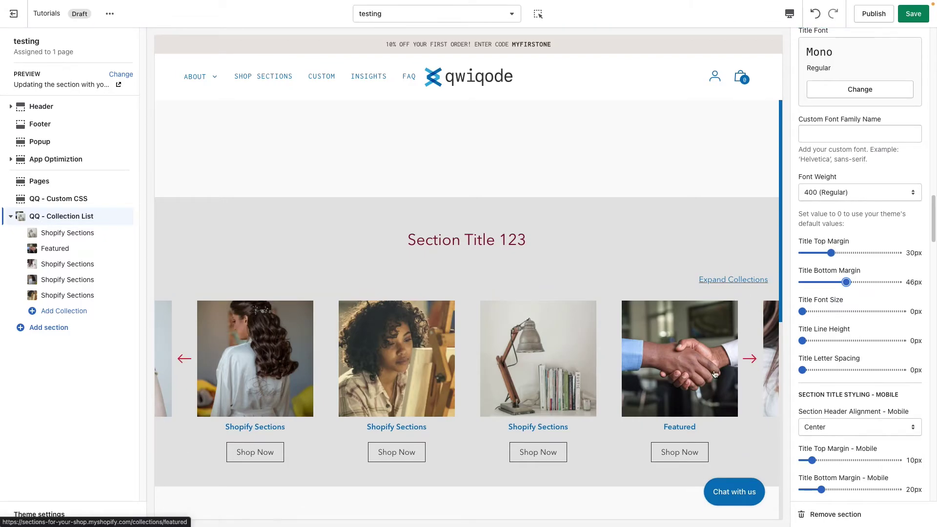
Set the Title Font Size to 33px and the Title Letter Spacing to 2px.
mouse_move(834, 315)
left_mouse_down()
mouse_move(863, 311)
mouse_move(836, 315)
left_mouse_up()
scroll(843, 337, "down", 1)
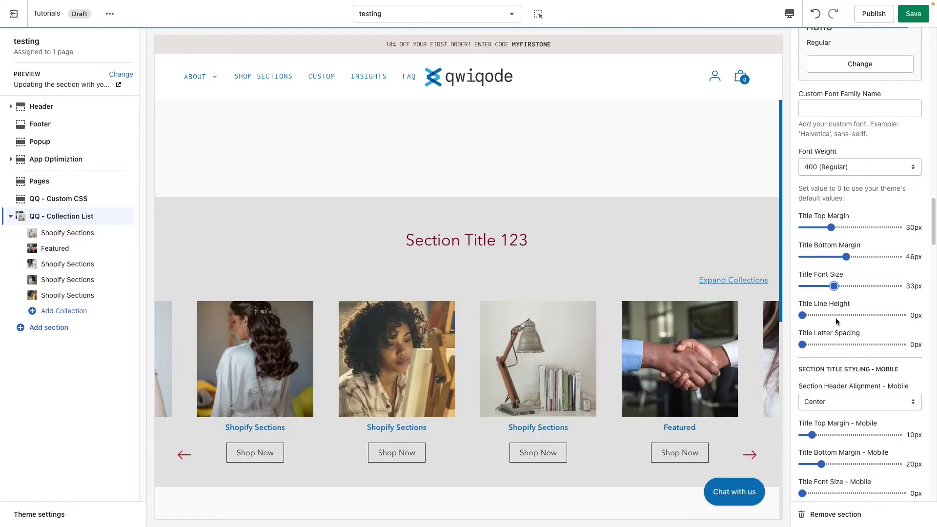
left_click(823, 345)
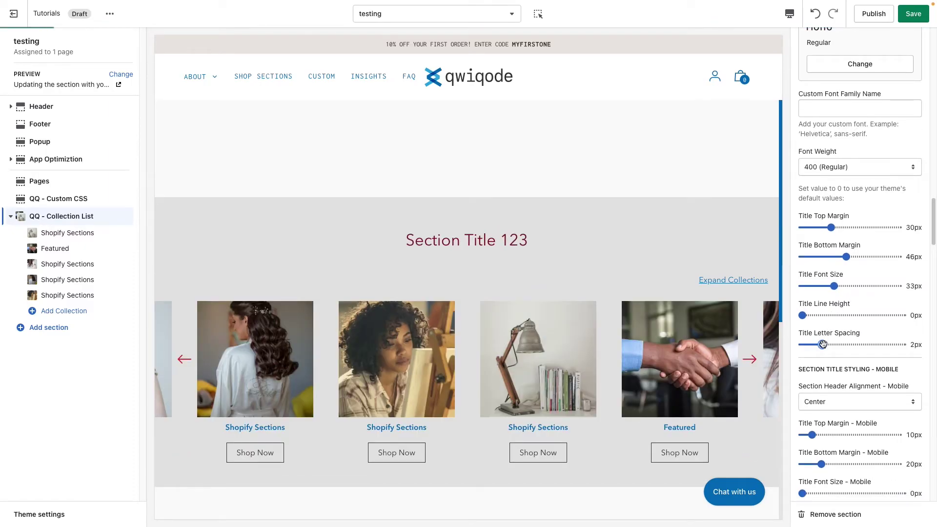
Try the Portrait option for the Collection Image Dimensions and return it to Square.
scroll(845, 390, "down", 3)
scroll(846, 390, "down", 2)
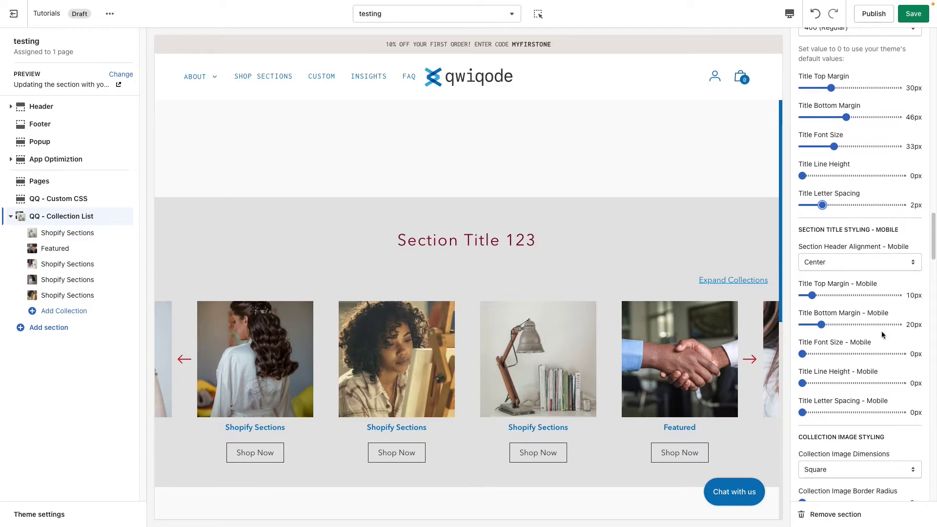
left_click(892, 231)
scroll(829, 375, "down", 5)
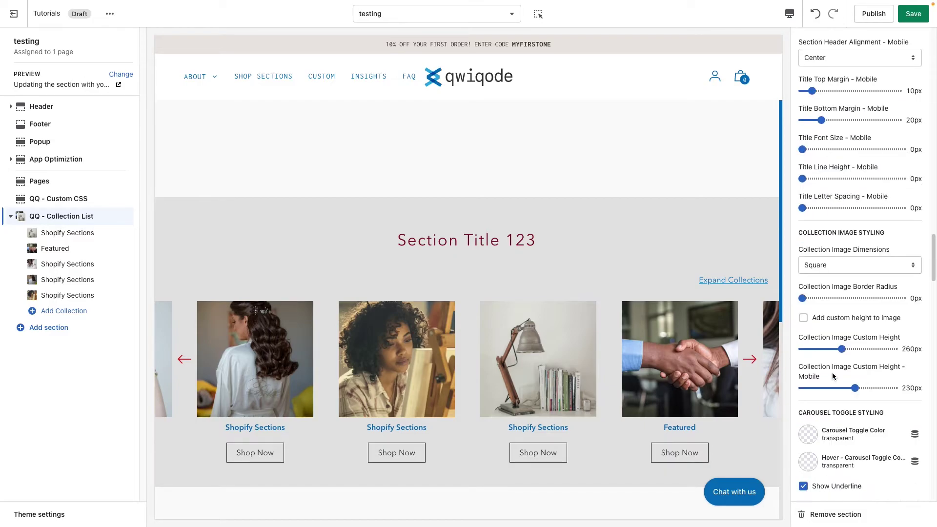
scroll(833, 375, "down", 1)
scroll(693, 405, "down", 1)
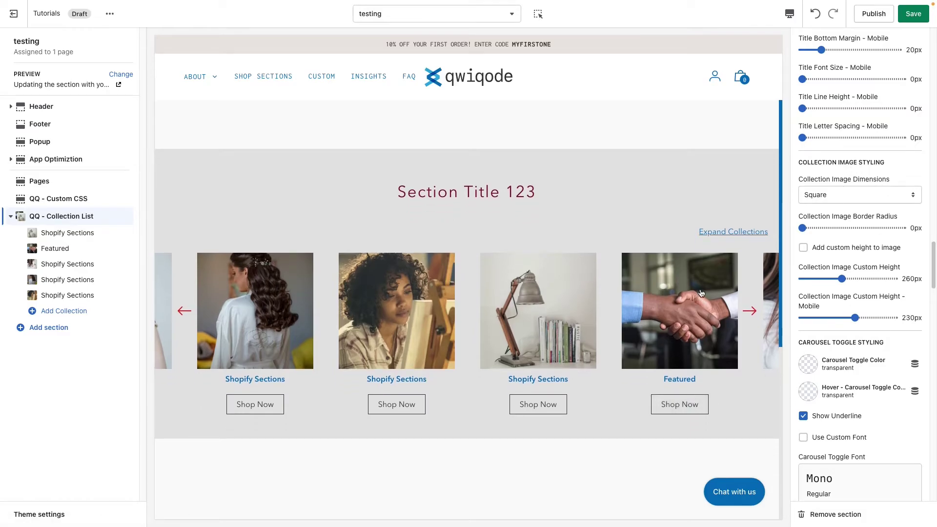
left_click(851, 196)
left_click(855, 184)
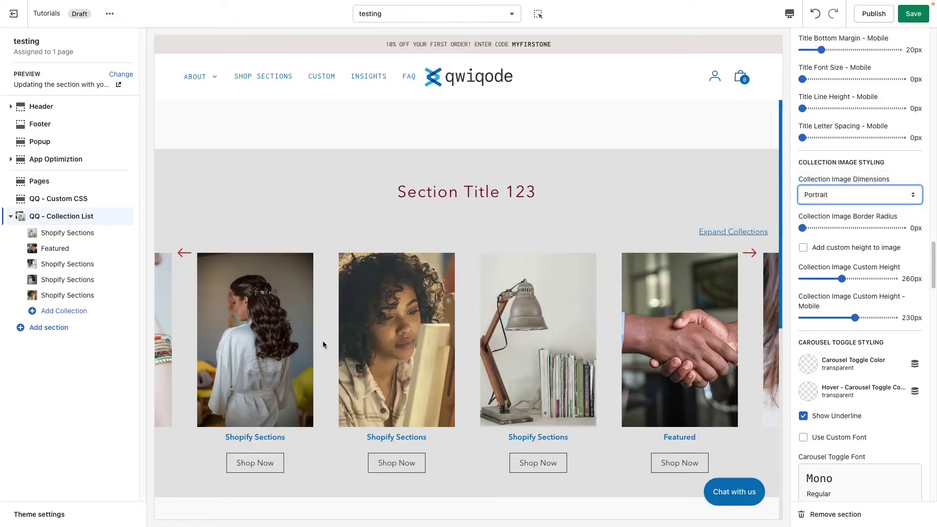
left_click(848, 195)
left_click(850, 204)
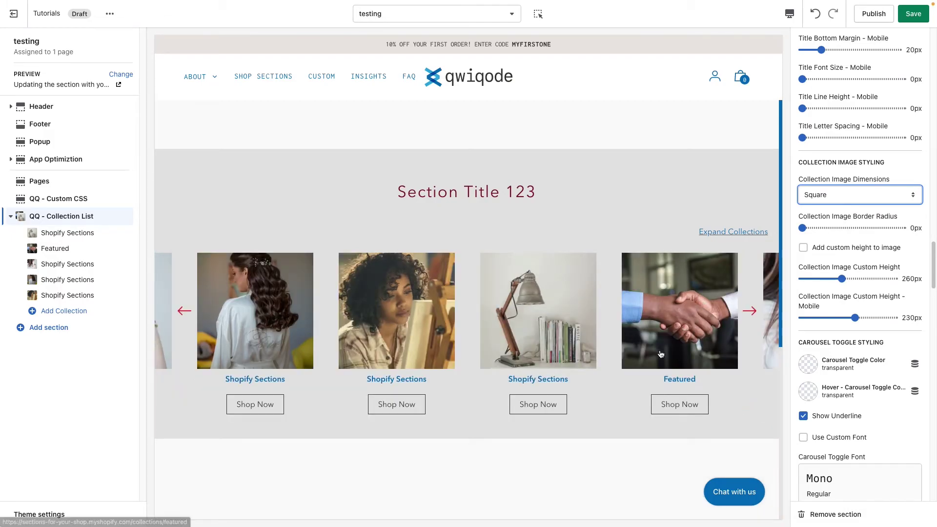
Set the Collection Image Dimensions to Landscape and advance the carousel to check the images.
left_click(850, 195)
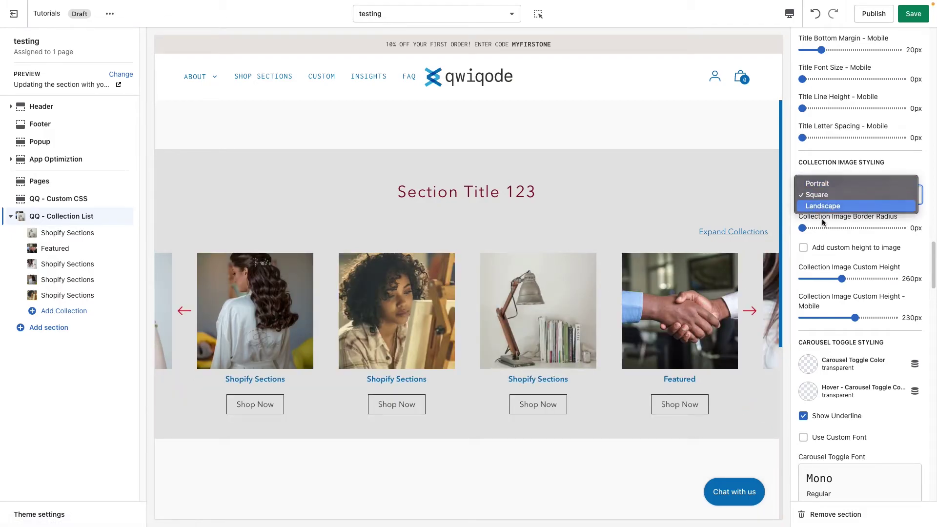
left_click(830, 207)
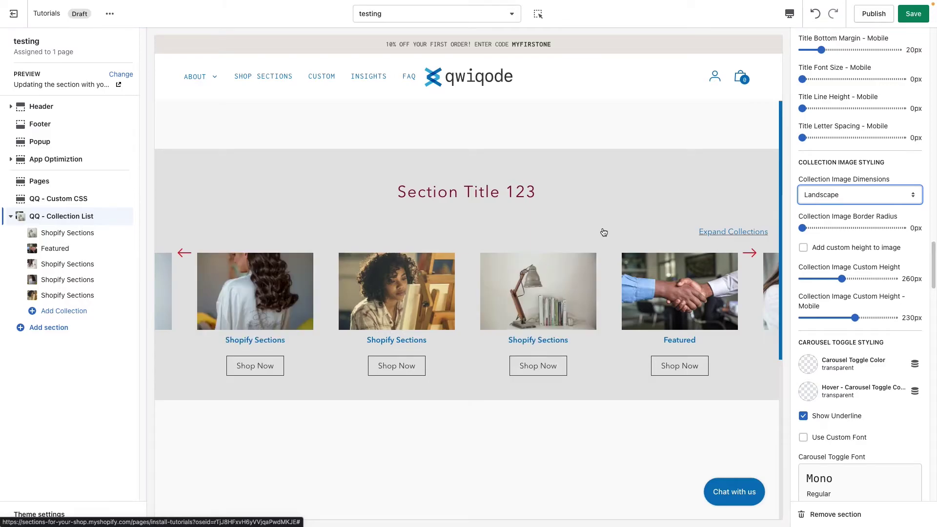
left_click(751, 253)
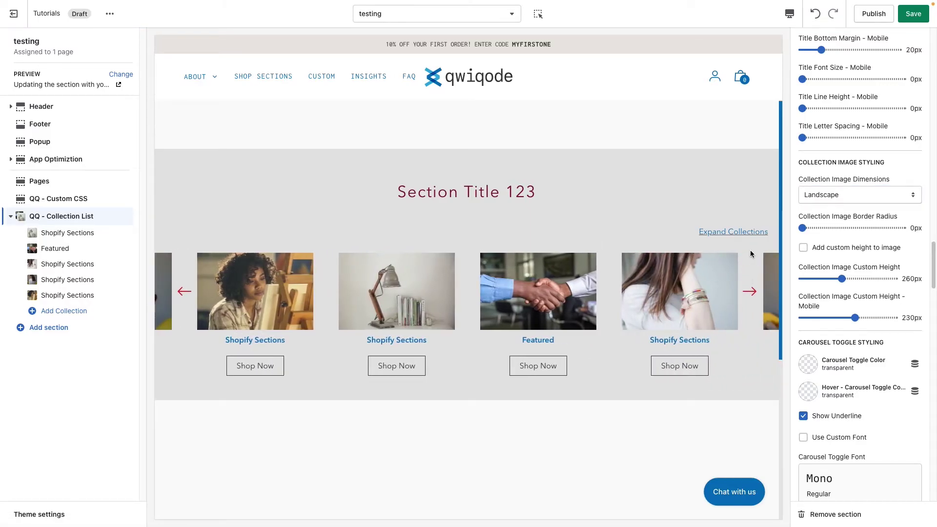
left_click(752, 293)
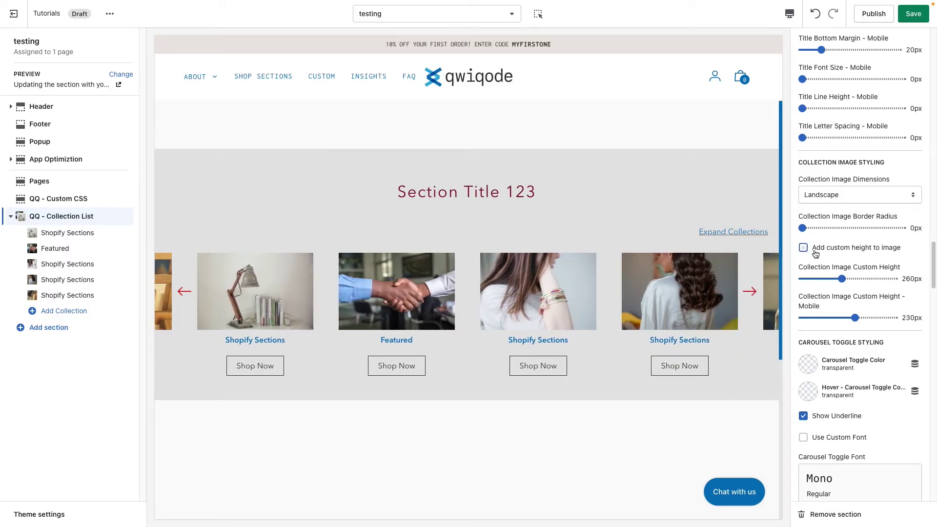
Enable a custom height for the collection images and set the Collection Image Custom Height to 180px.
left_click(815, 252)
left_click_drag(841, 279, 829, 280)
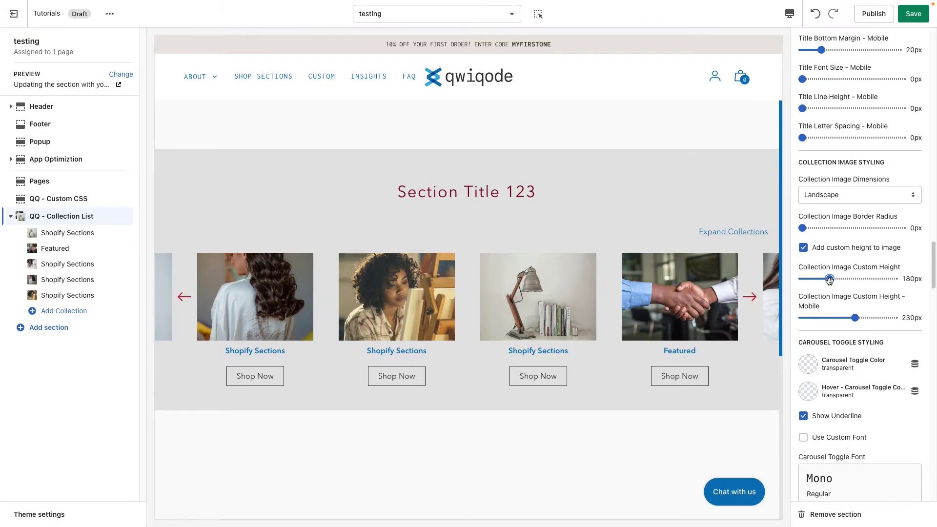
Set the Collection Image Custom Height to 220px and turn off the custom height for the collection images.
mouse_move(826, 280)
left_mouse_down()
mouse_move(811, 282)
mouse_move(837, 278)
left_mouse_up()
left_click(833, 249)
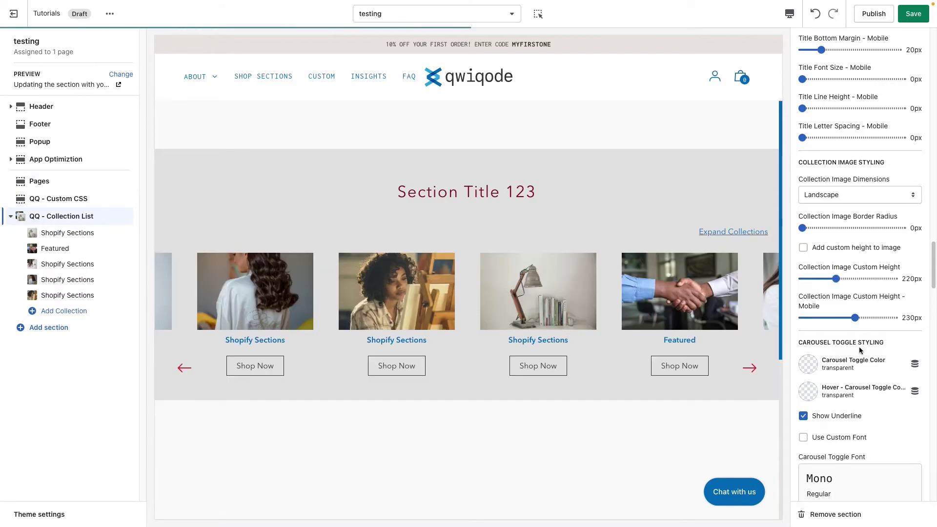
Test the Expand Collections link in the preview by expanding the collections and returning to the carousel.
scroll(867, 394, "down", 2)
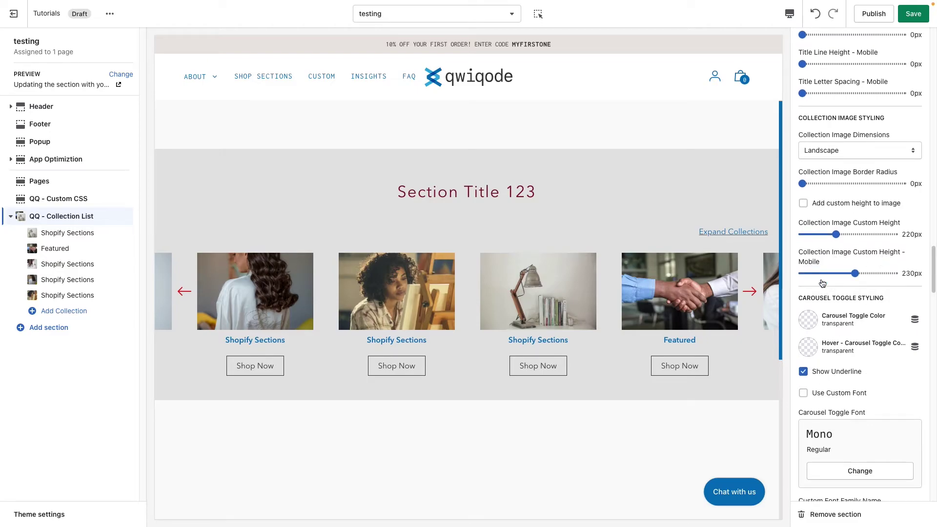
scroll(851, 400, "down", 1)
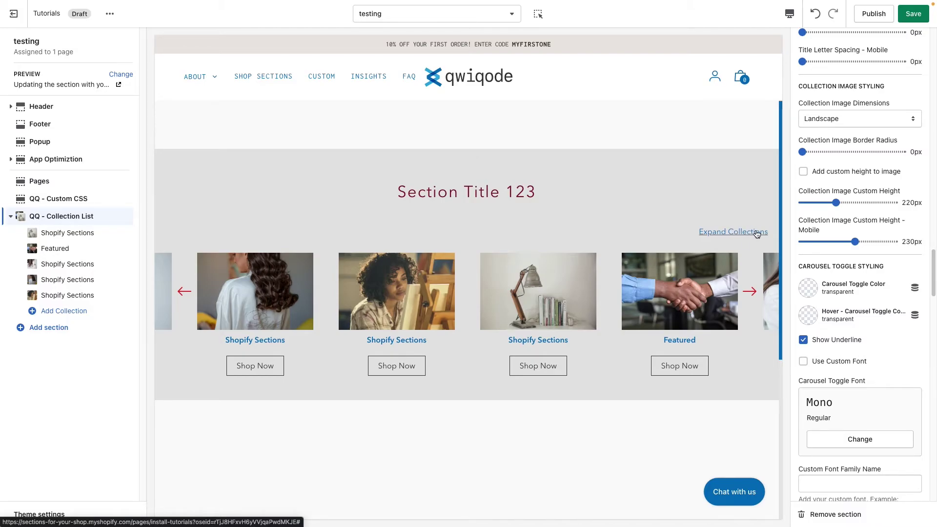
left_click(742, 237)
left_click(739, 233)
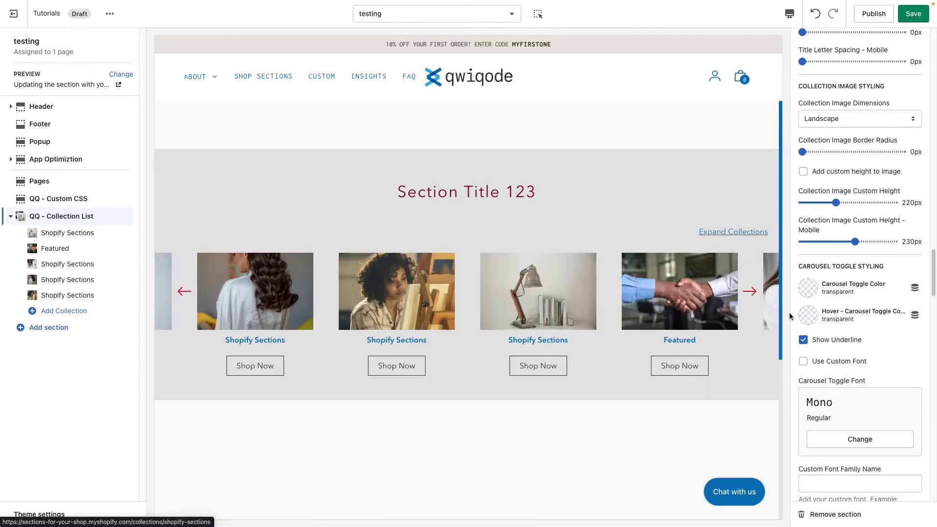
Set the Carousel Toggle Color to #333333 and its hover color to #0071BC.
left_click(808, 288)
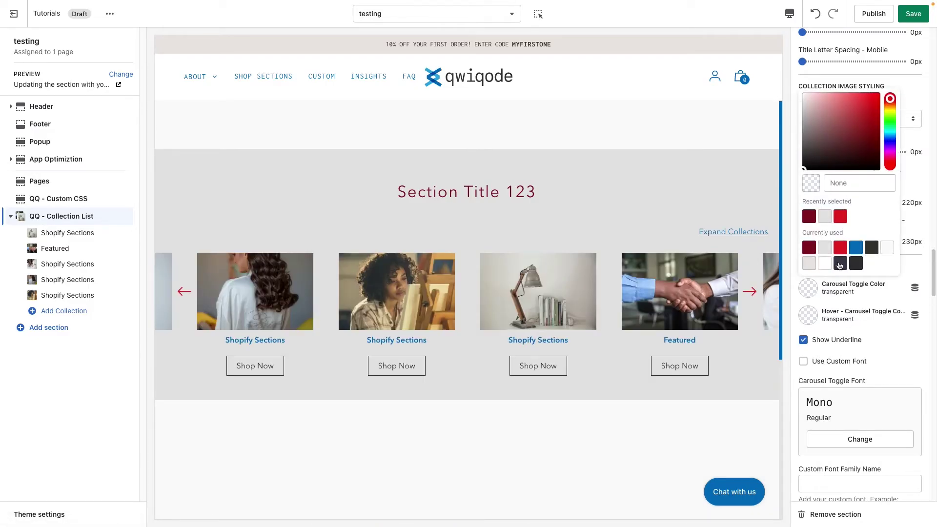
left_click(862, 264)
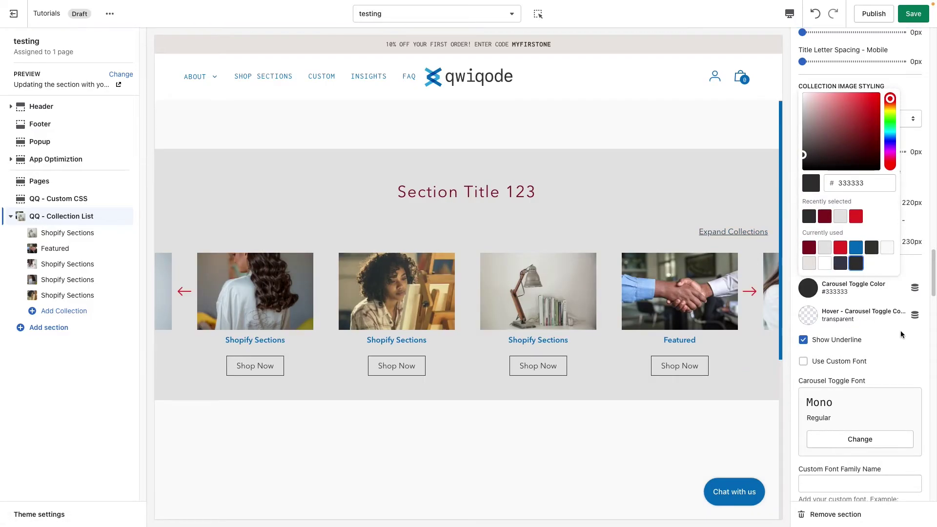
left_click(828, 321)
left_click(818, 322)
left_click(872, 274)
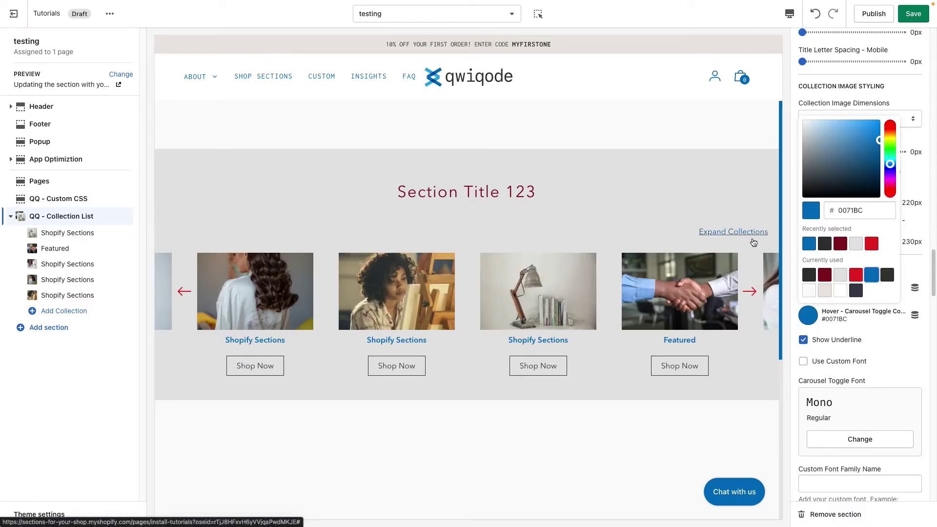
Hide the carousel toggle's underline, and try its custom font option before turning it off again.
left_click(845, 344)
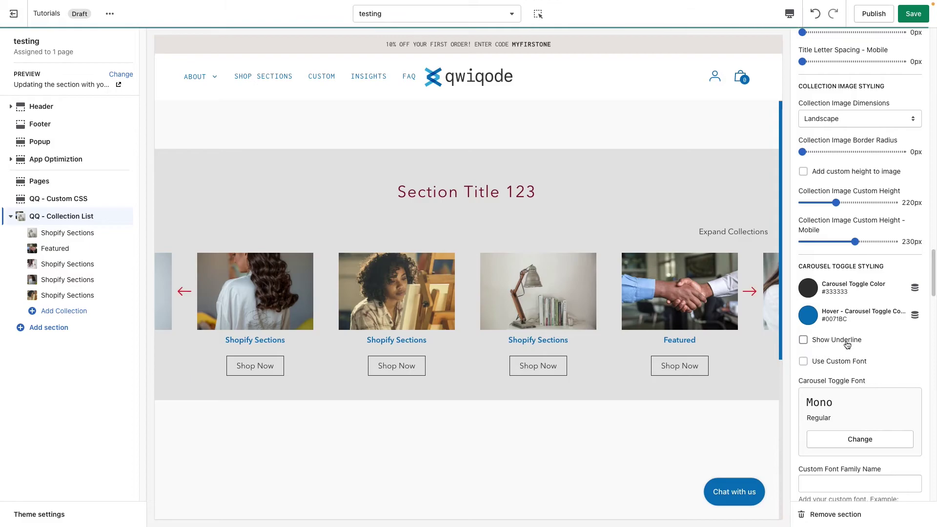
scroll(835, 386, "down", 1)
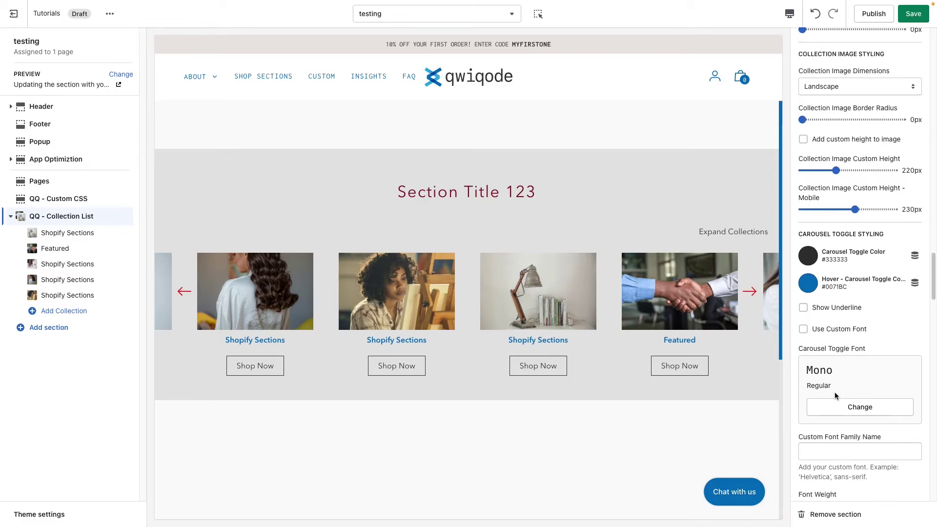
left_click(835, 332)
left_click(835, 332)
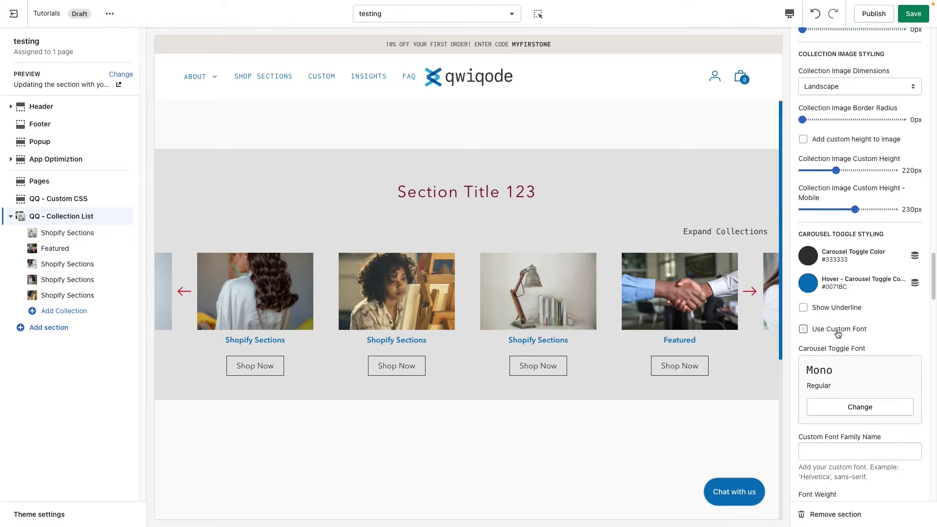
Try hiding the collection titles and show them again, and view the HTML Element options while keeping H4.
scroll(860, 400, "down", 1)
scroll(859, 398, "down", 4)
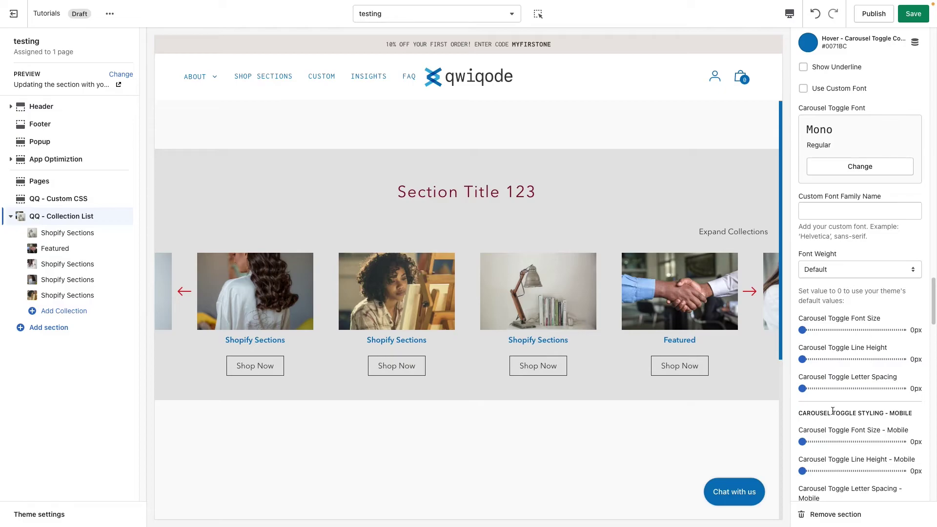
scroll(833, 412, "down", 3)
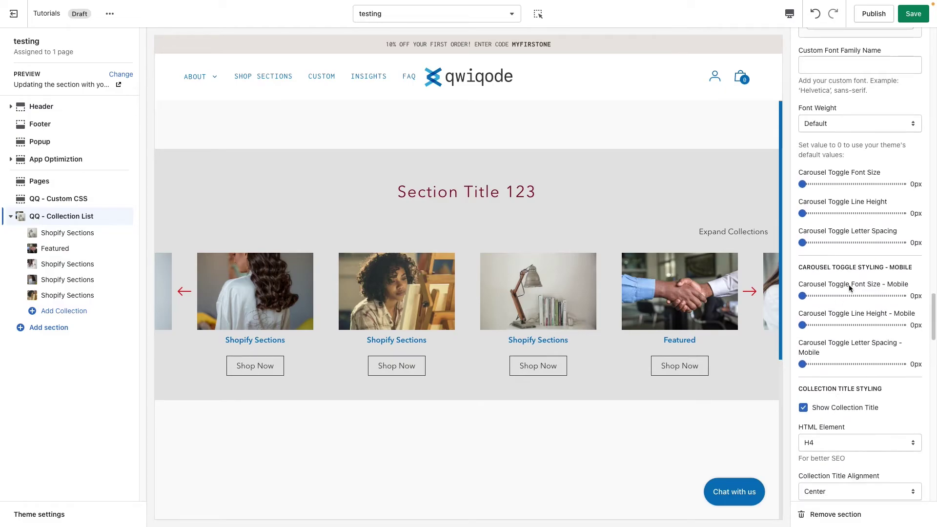
scroll(870, 420, "down", 3)
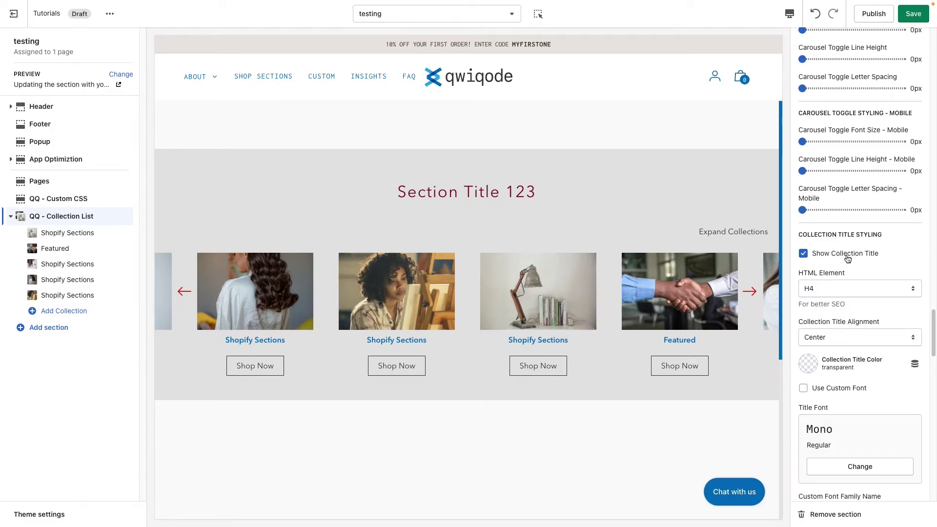
left_click(829, 259)
left_click(829, 258)
left_click(818, 288)
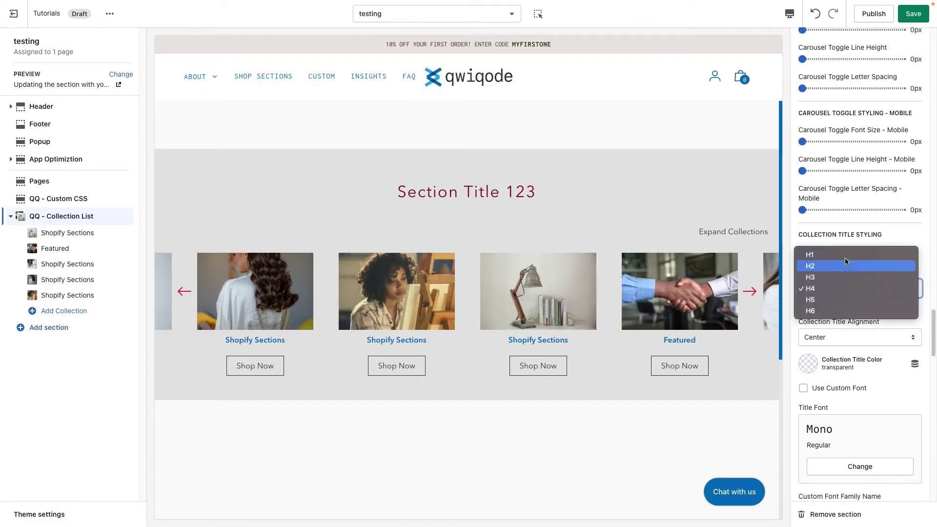
left_click(899, 237)
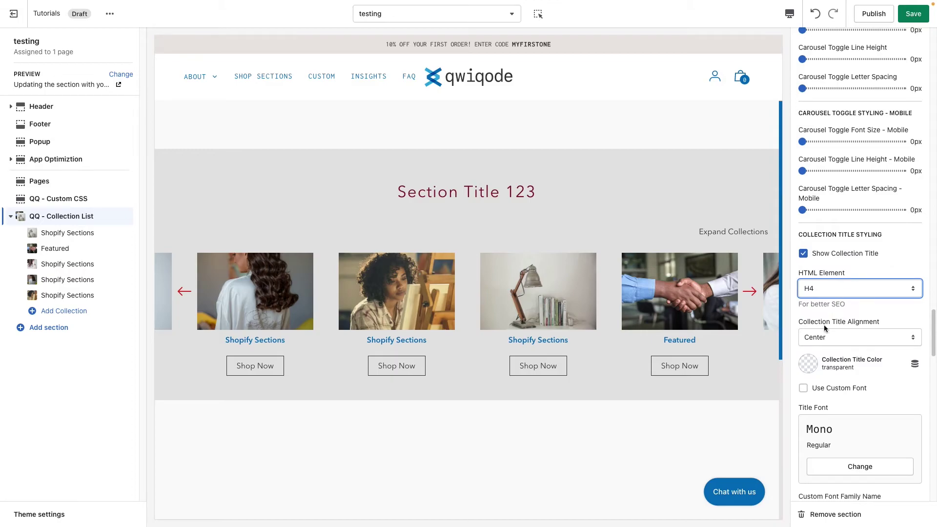
Try the Left option for the Collection Title Alignment and return it to Center.
scroll(815, 371, "down", 3)
scroll(815, 370, "down", 2)
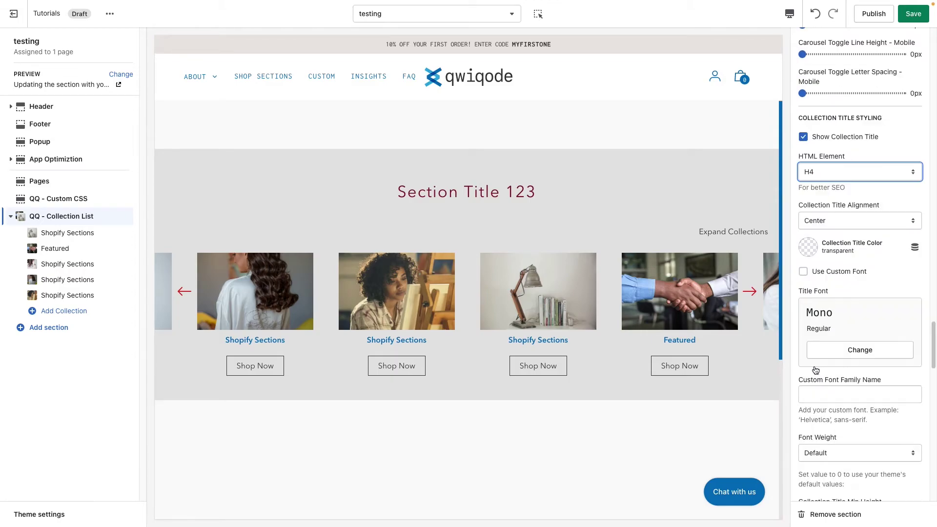
left_click(838, 226)
left_click(836, 210)
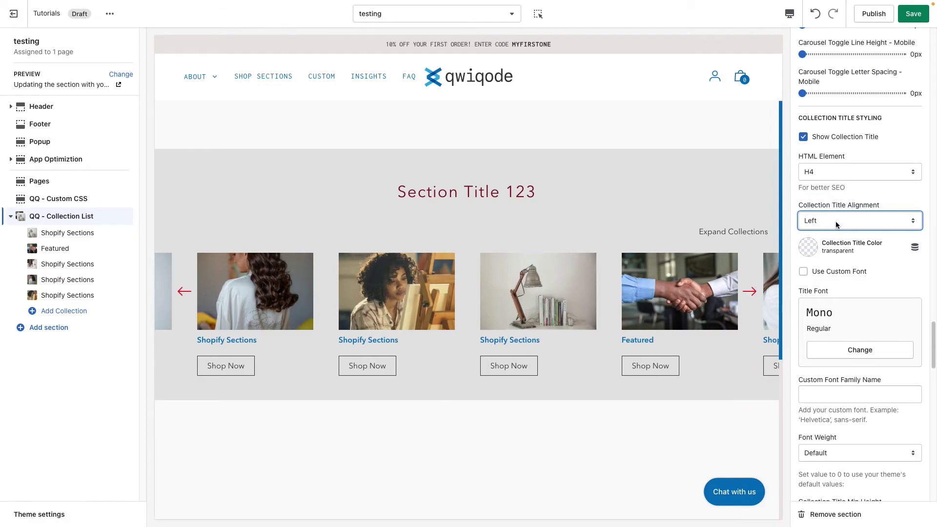
left_click(836, 221)
left_click(839, 230)
Try a Carousel Toggle Font Size of 43px and reduce it to 12px.
scroll(853, 355, "down", 1)
scroll(849, 306, "down", 5)
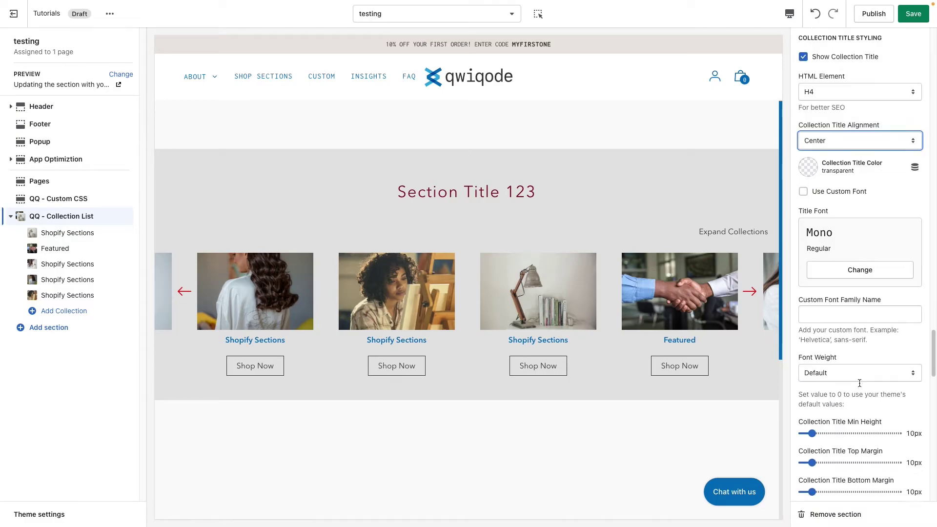
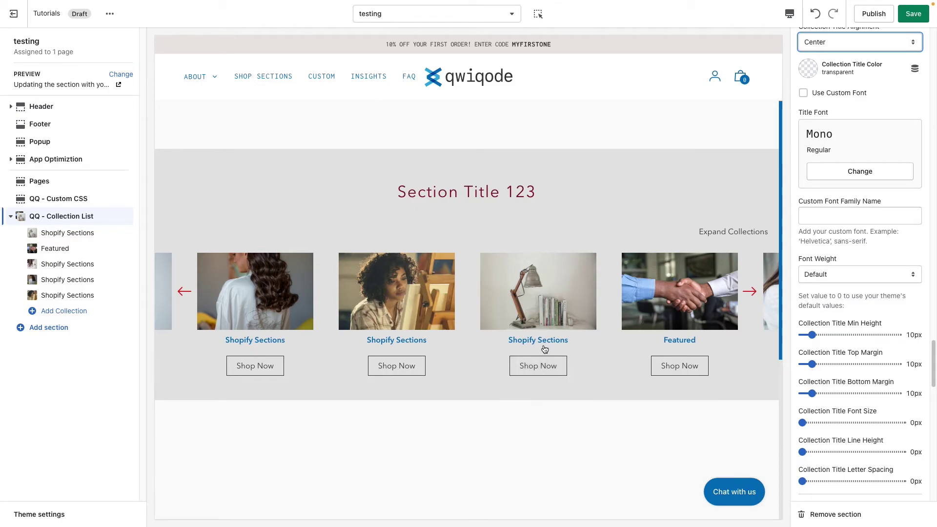
scroll(835, 329, "up", 3)
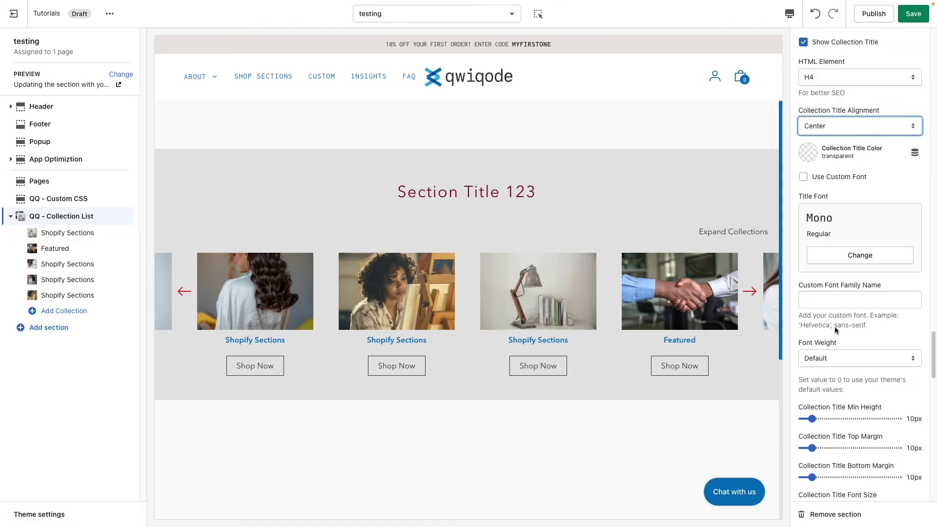
scroll(835, 330, "up", 5)
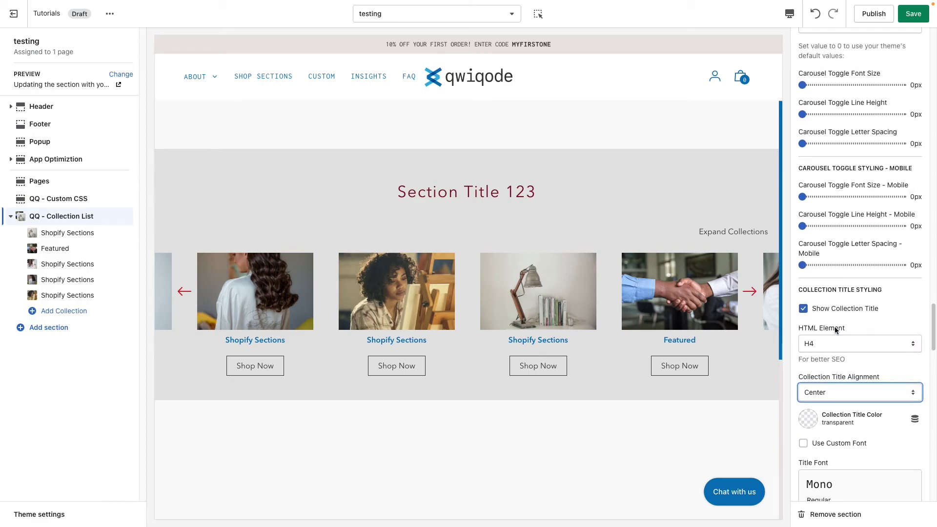
scroll(836, 331, "up", 1)
left_click(844, 98)
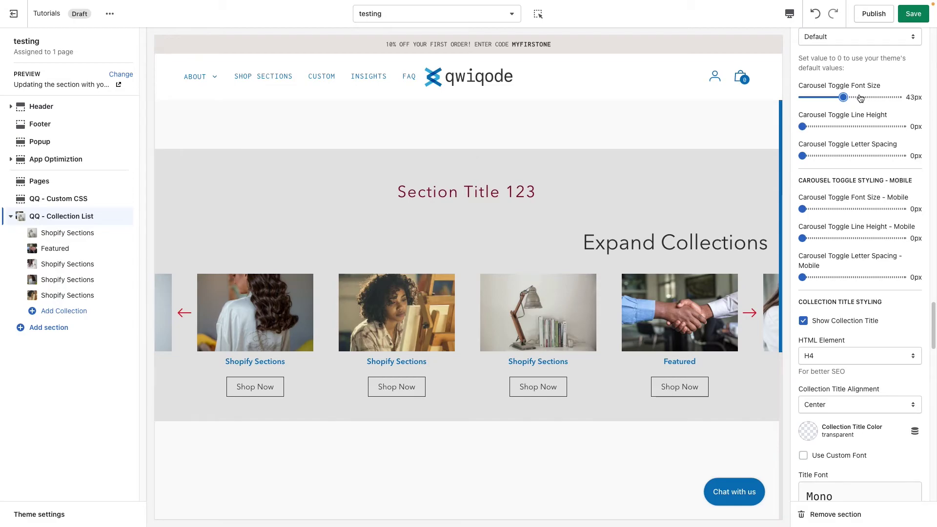
left_click_drag(843, 97, 813, 97)
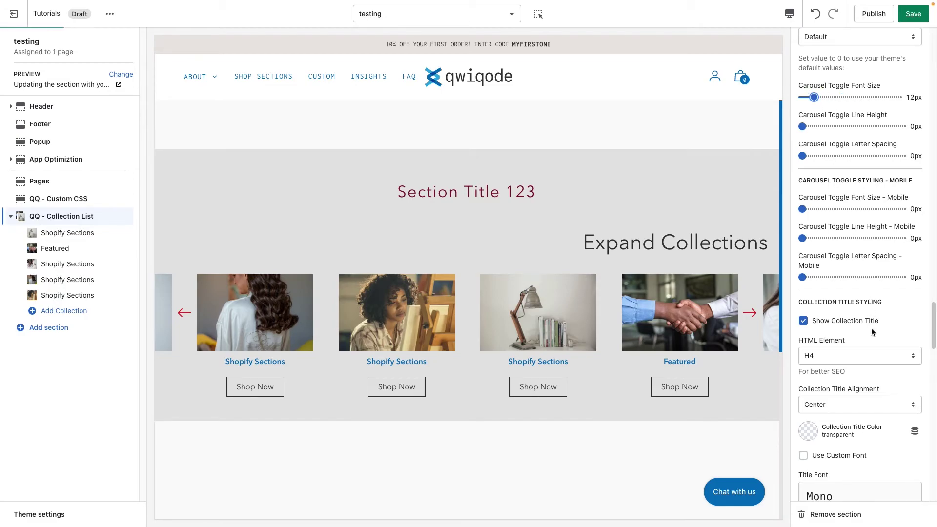
Raise the Collection Title Font Size to 43px and advance the carousel to check how the titles wrap.
scroll(871, 324, "down", 2)
scroll(871, 325, "down", 8)
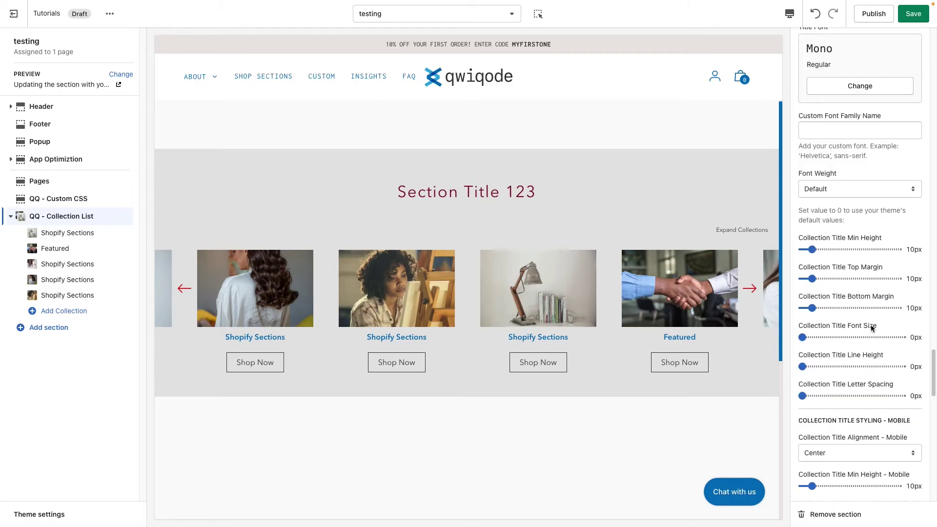
left_click(834, 338)
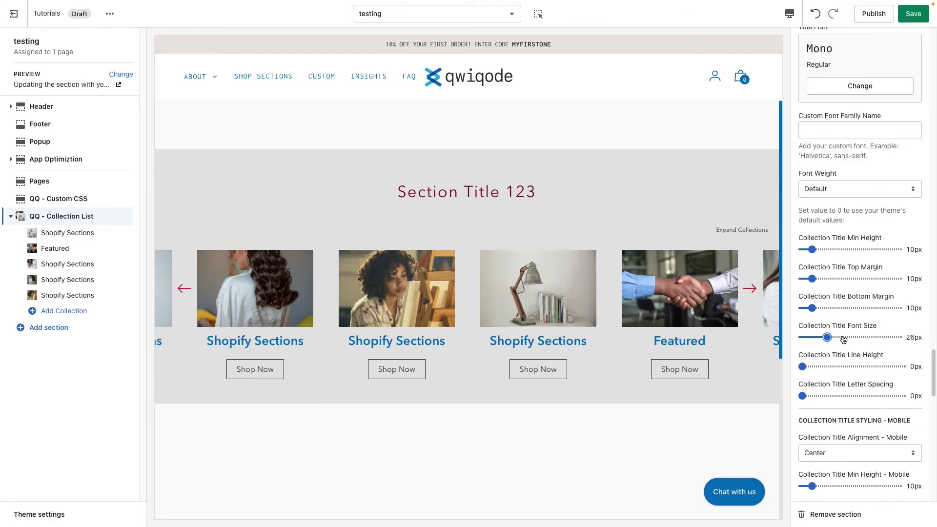
left_click(843, 338)
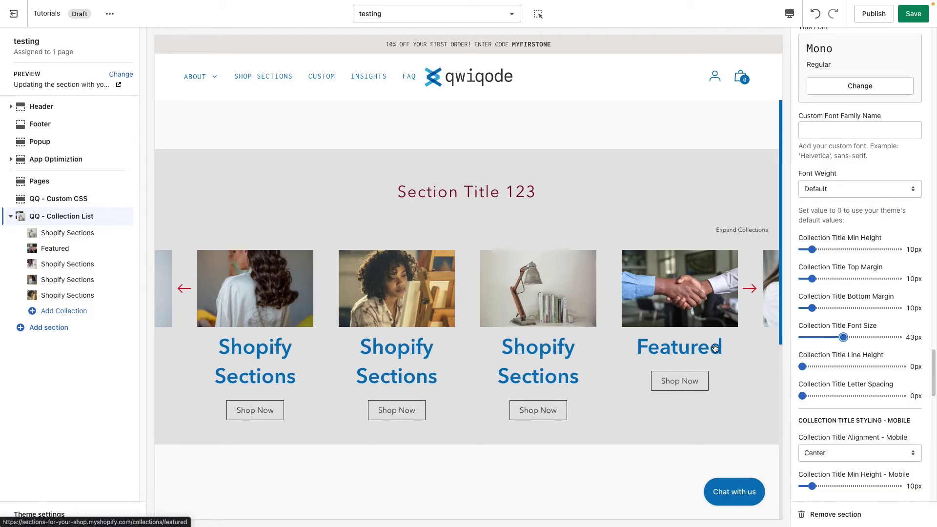
double_click(749, 287)
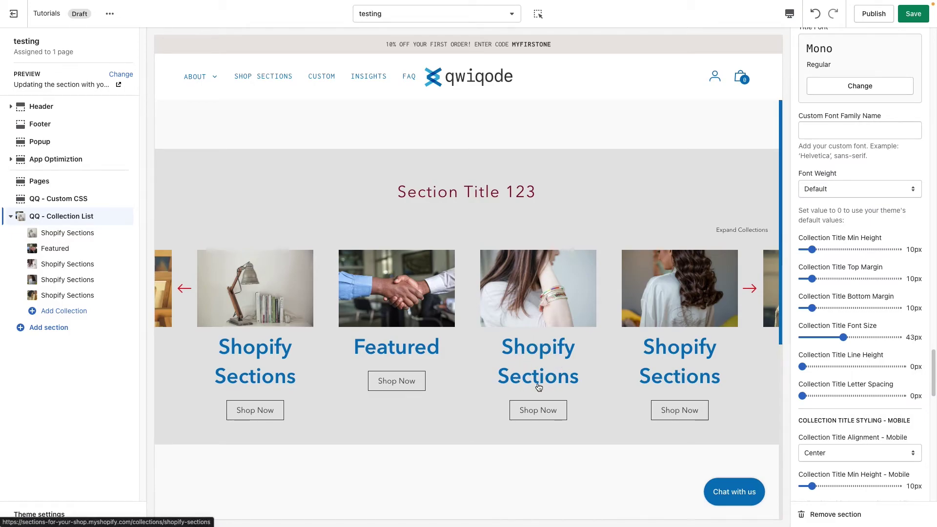
Raise the Collection Title Min Height to 100px to line up the Shop Now buttons.
left_click(861, 250)
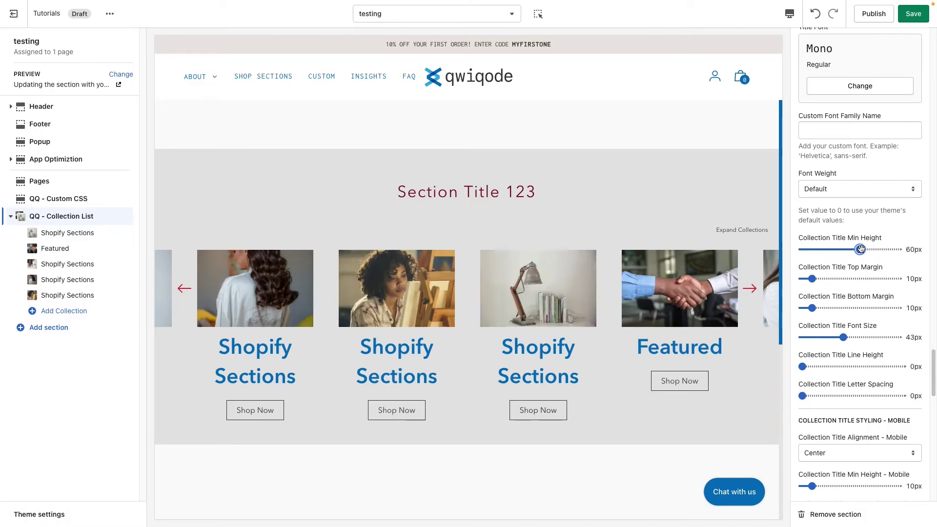
left_click_drag(861, 250, 895, 250)
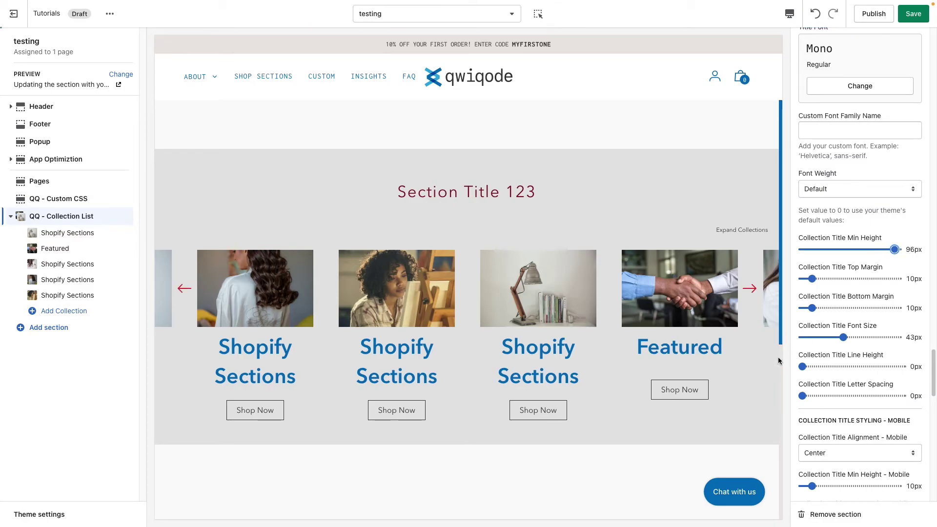
left_click(901, 250)
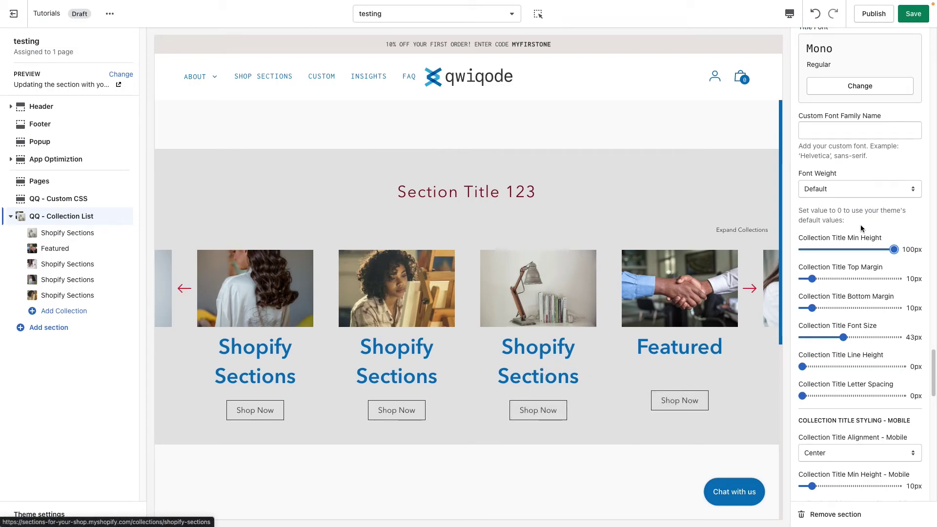
Set the Collection Title Font Size to 33px and the Collection Title Line Height to 37px.
left_click_drag(834, 337, 837, 337)
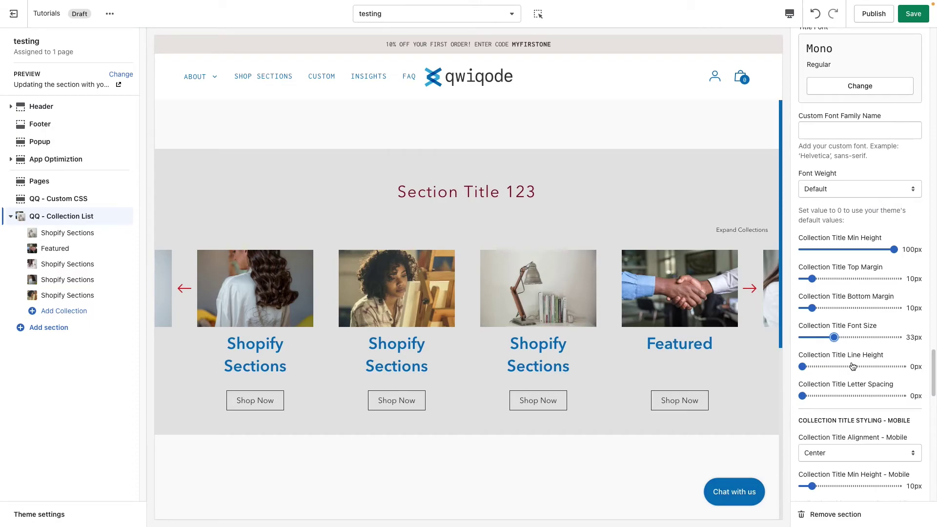
left_click(814, 367)
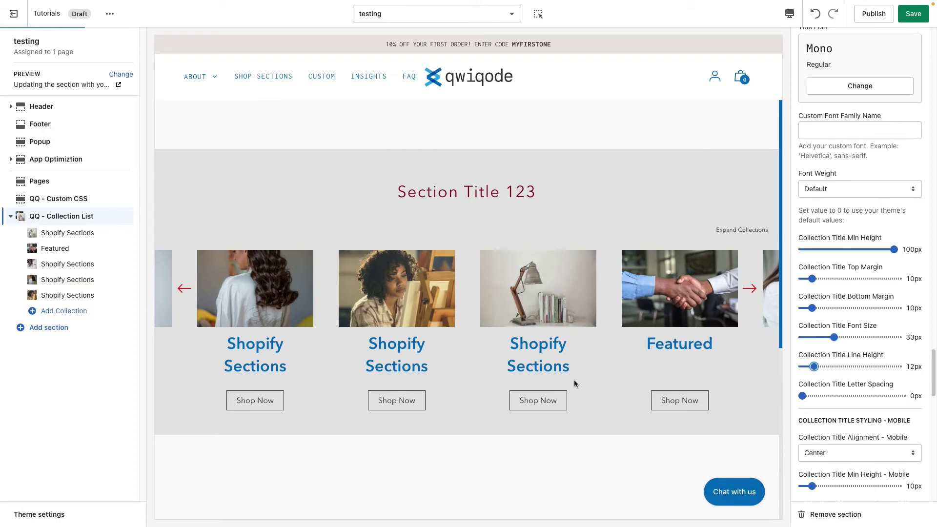
left_click_drag(813, 367, 839, 367)
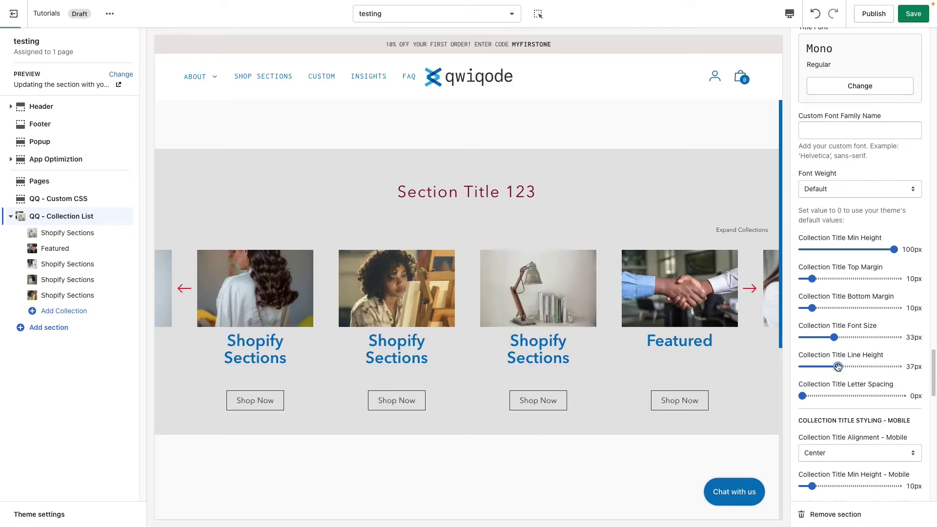
Set the Collection Title Min Height to 78px and the Collection Title Top Margin to 22px.
left_click_drag(894, 250, 878, 248)
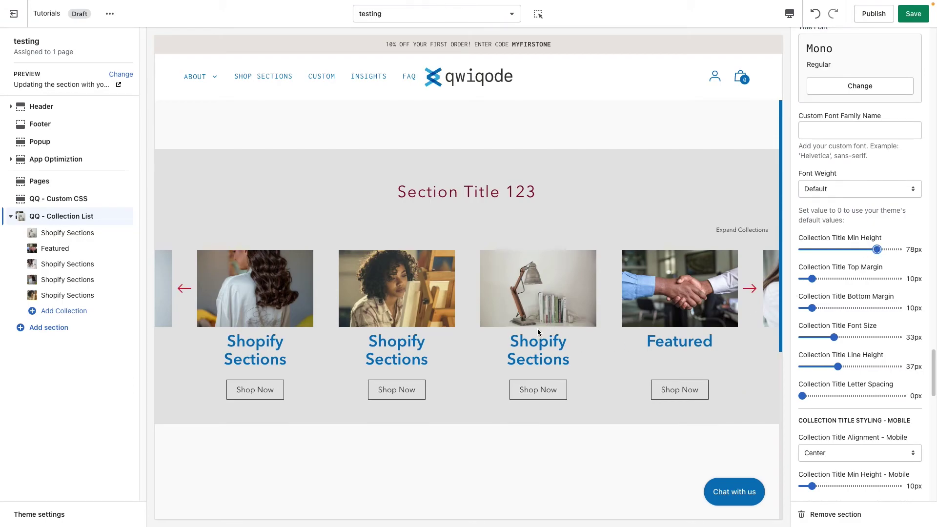
left_click(825, 279)
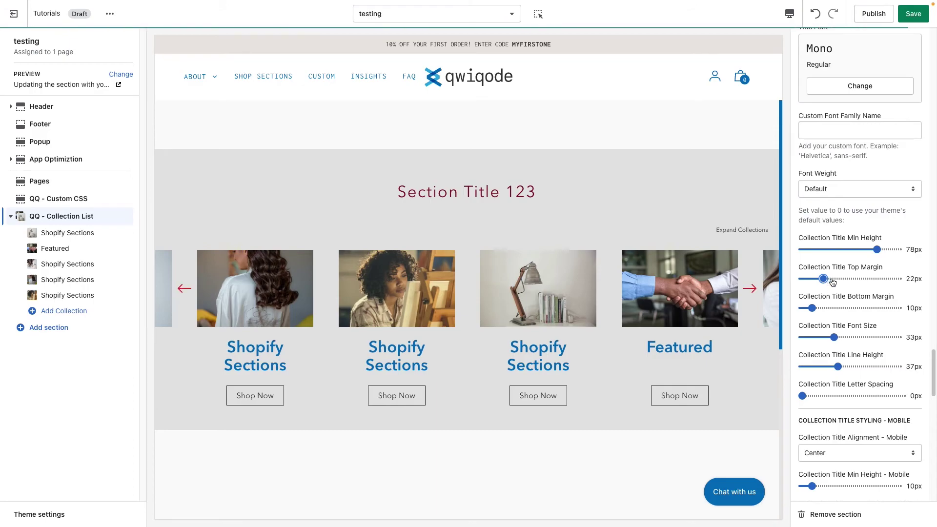
Set the Collection Title Bottom Margin to 64px and change the label for the Shop Now buttons to Shop Today.
left_click_drag(826, 308, 864, 308)
scroll(847, 383, "down", 5)
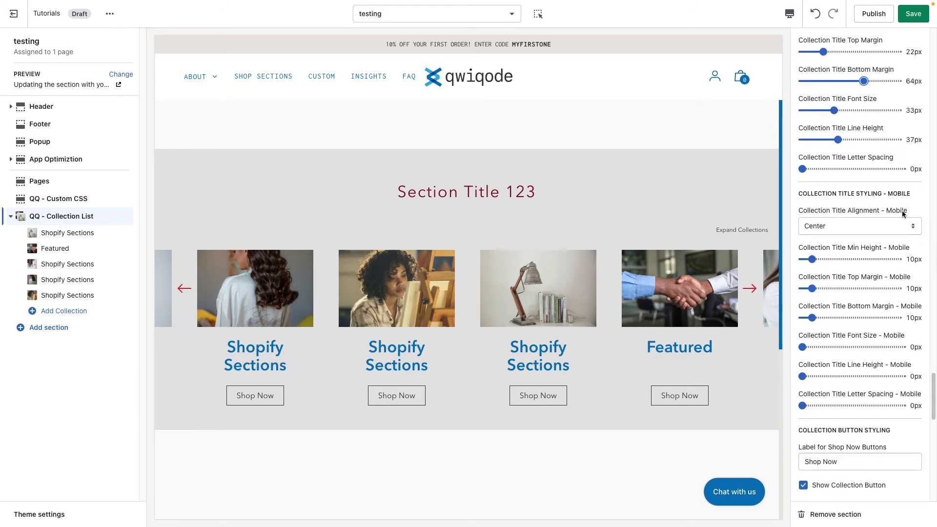
scroll(862, 403, "down", 5)
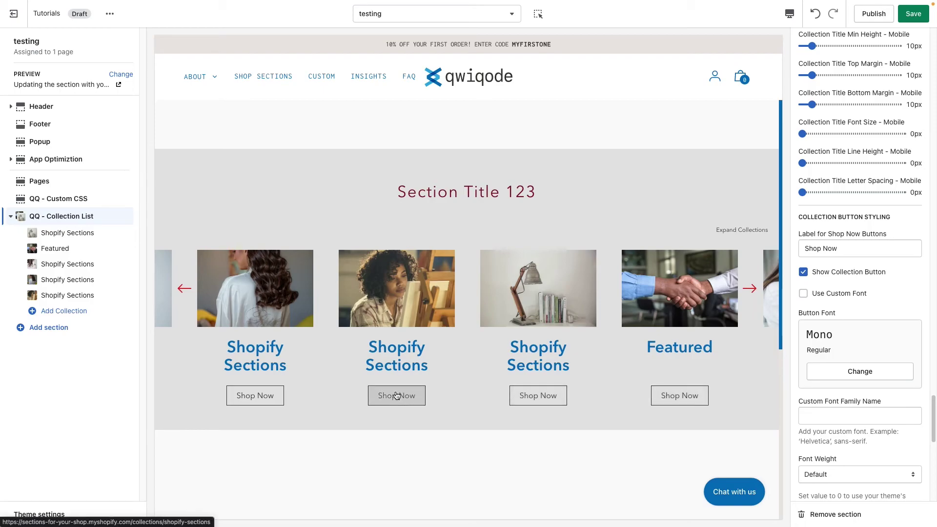
left_click(850, 249)
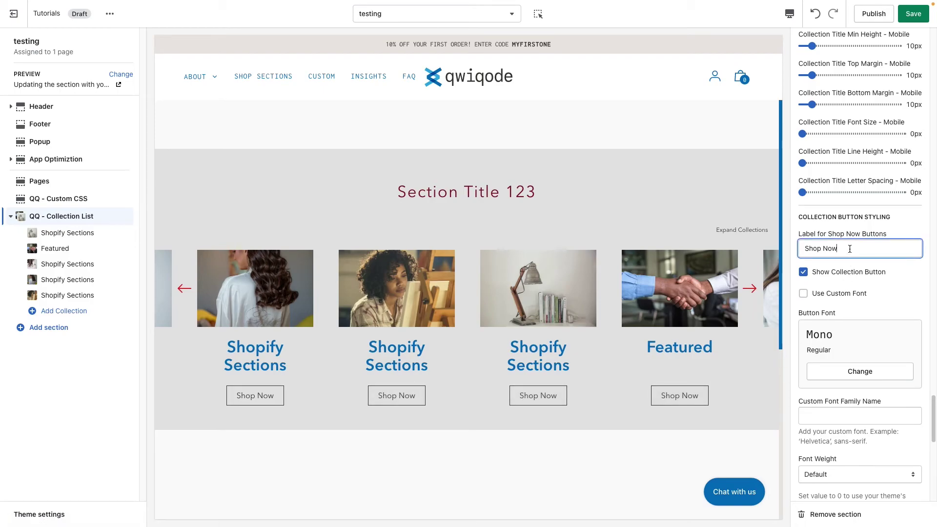
triple_click(814, 246)
key("Right")
type("Today")
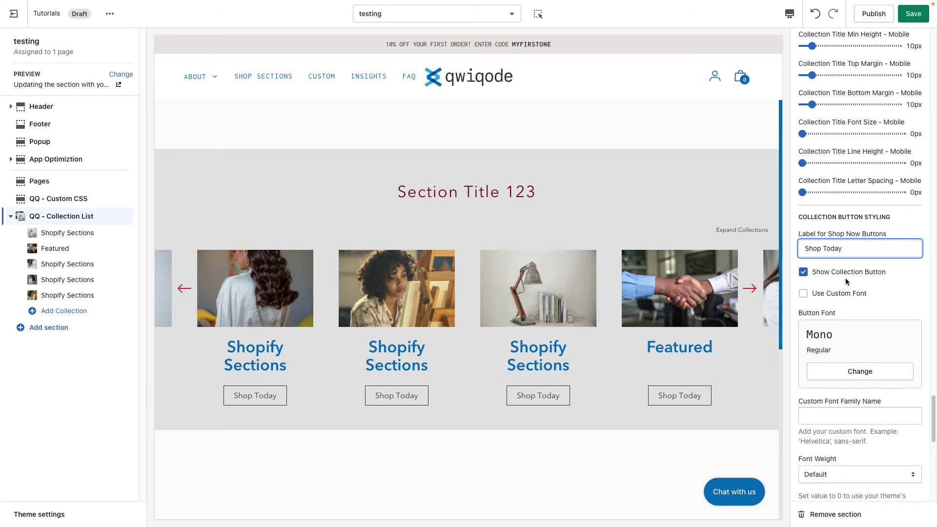
Hide the collection buttons and show them again, and enable Use Custom Font in the Collection Button Styling.
left_click(804, 273)
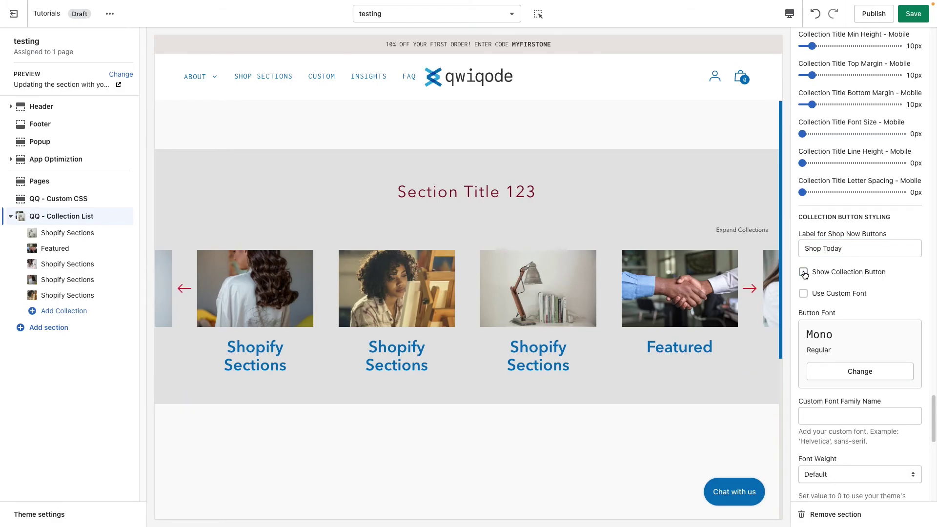
left_click(803, 272)
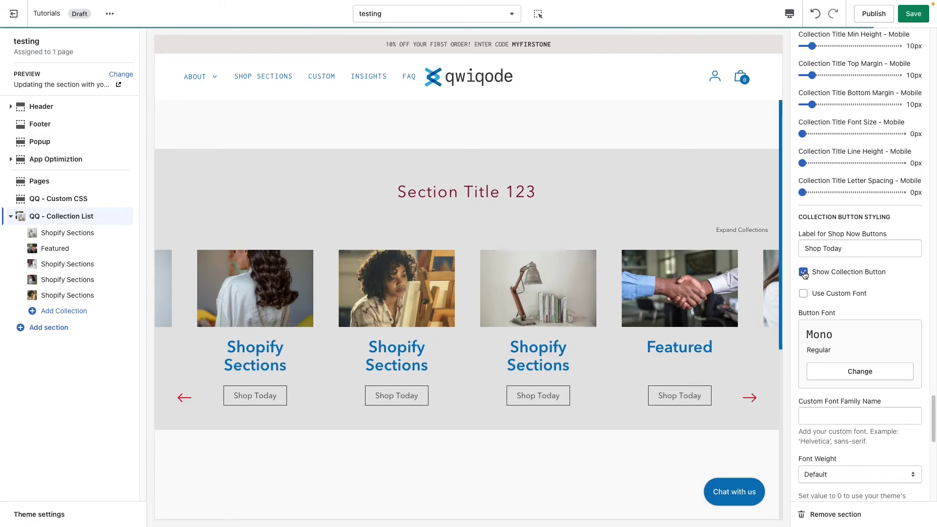
scroll(859, 338, "down", 1)
scroll(860, 338, "down", 1)
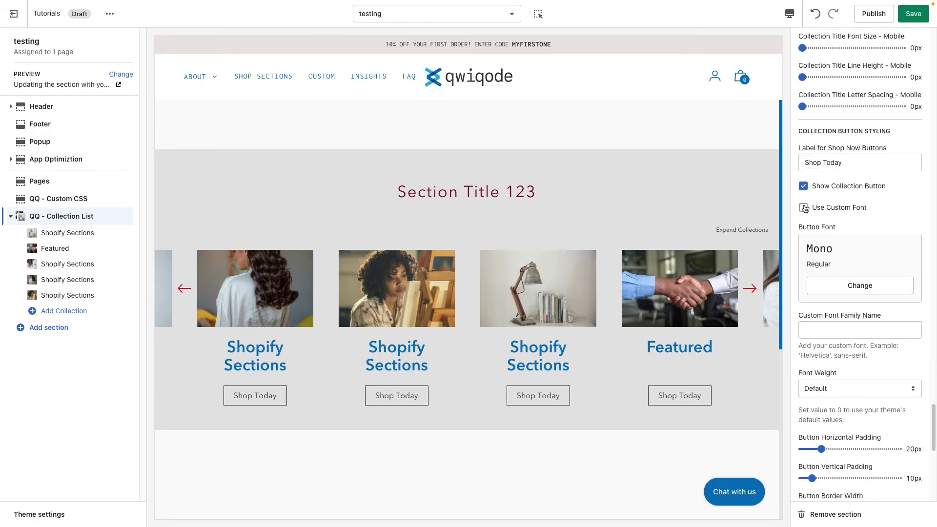
left_click(804, 207)
Set the Button Horizontal Padding to 40px and the Button Vertical Padding to 20px.
scroll(848, 378, "down", 5)
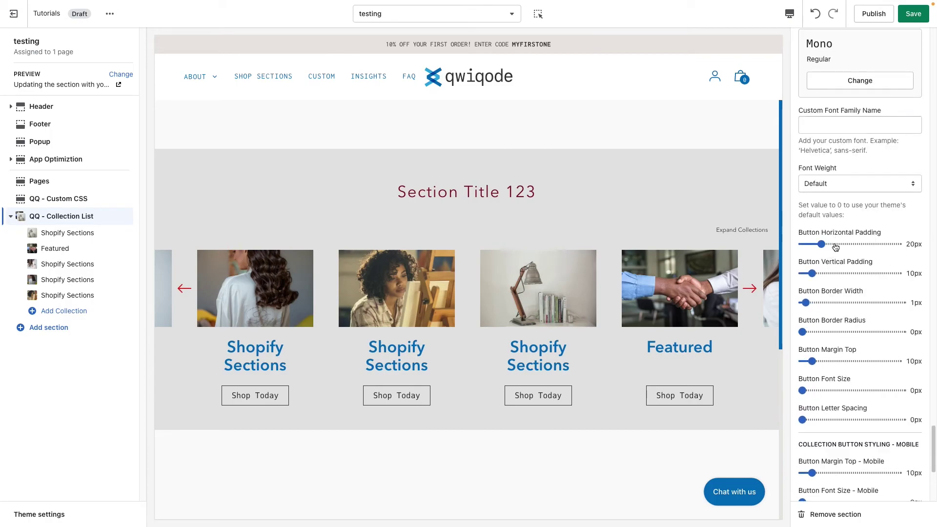
left_click(840, 245)
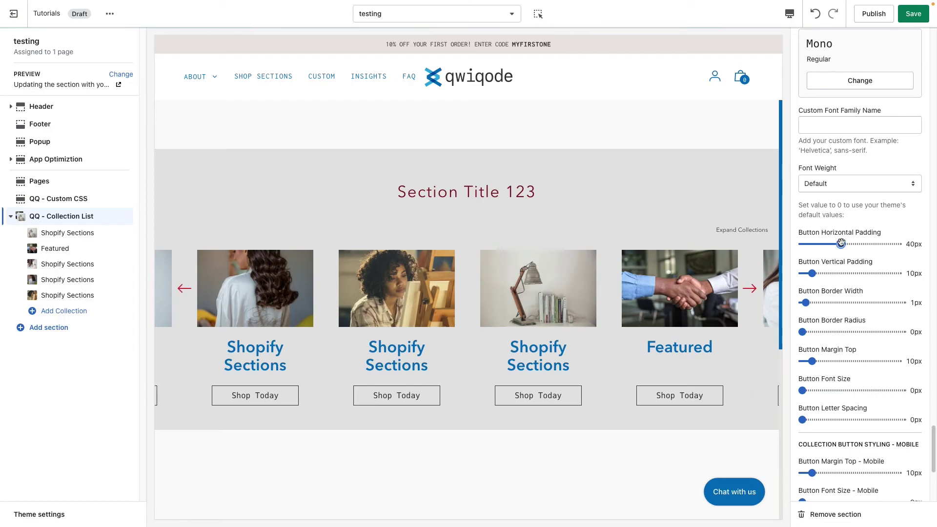
left_click(821, 274)
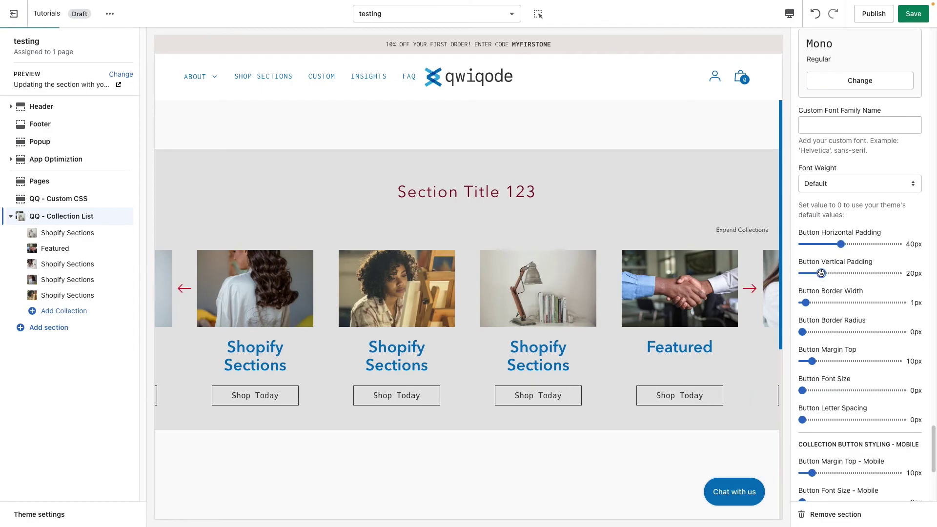
Try Button Border Widths of 4px and 0px, settle on 3px, and set the Button Border Radius to 54px.
left_click(816, 303)
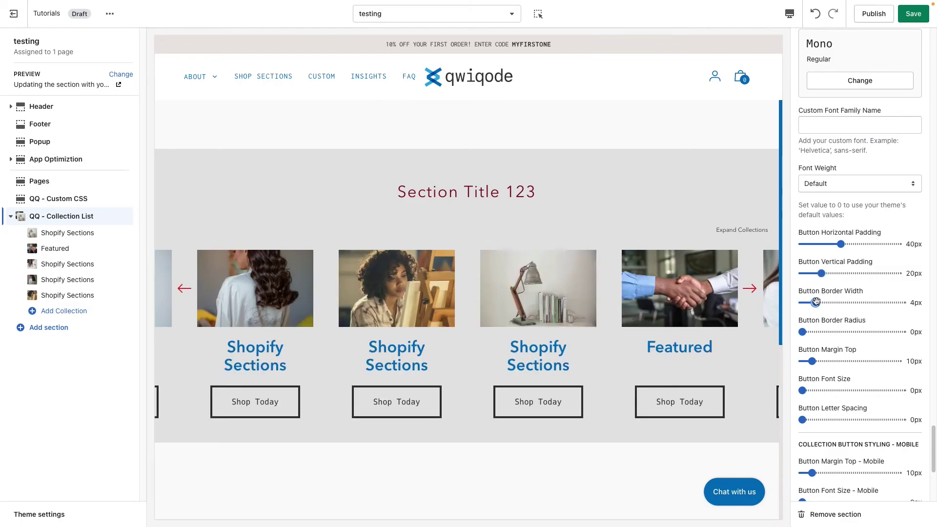
left_click_drag(817, 303, 784, 301)
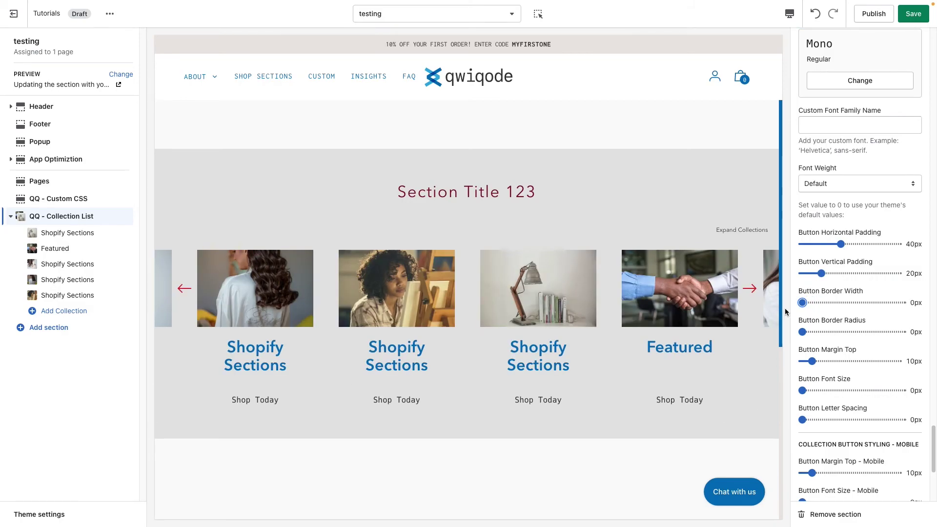
left_click(813, 303)
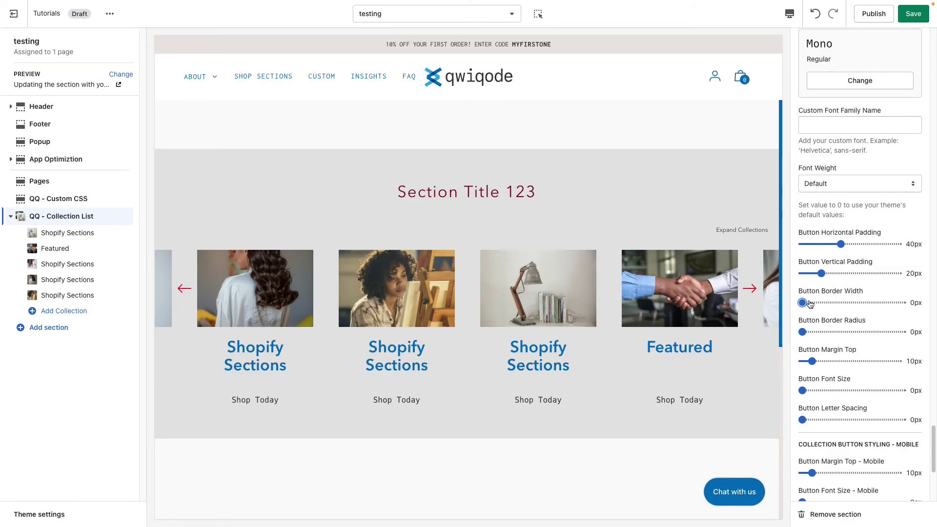
left_click(821, 332)
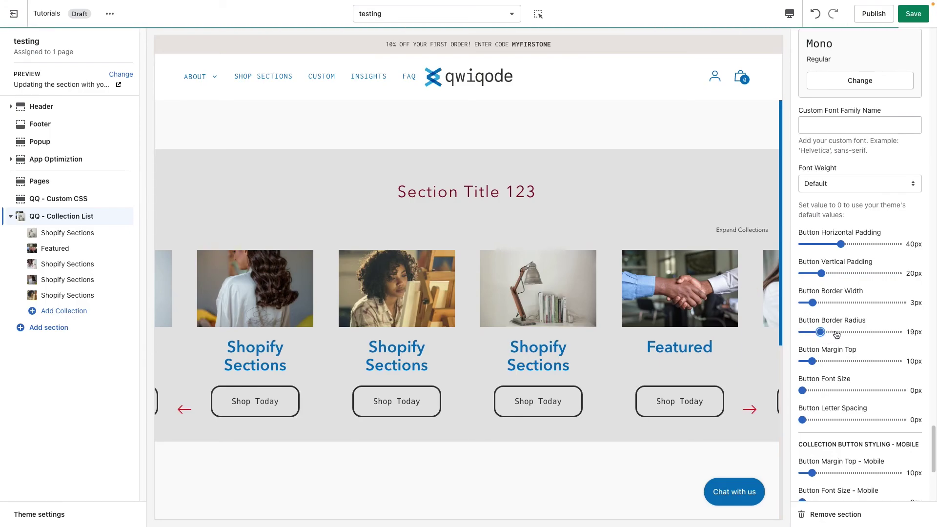
left_click_drag(820, 332, 854, 332)
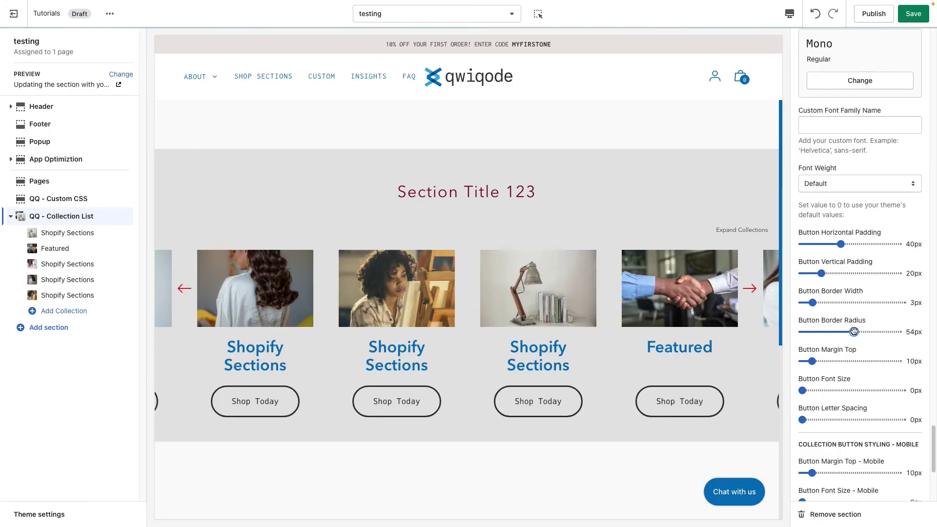
Reduce the Button Vertical Padding to 14px and the Button Border Width to 2px.
left_click_drag(818, 274, 816, 274)
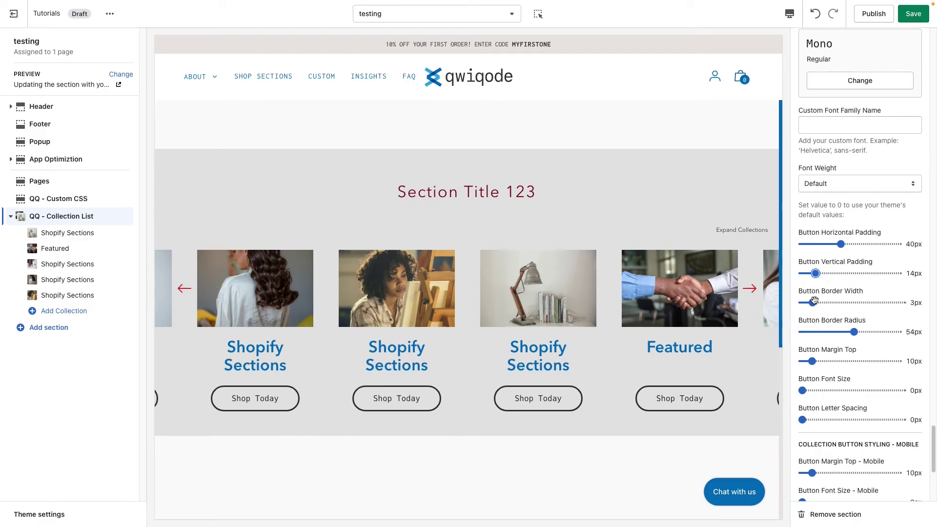
left_click_drag(813, 302, 809, 303)
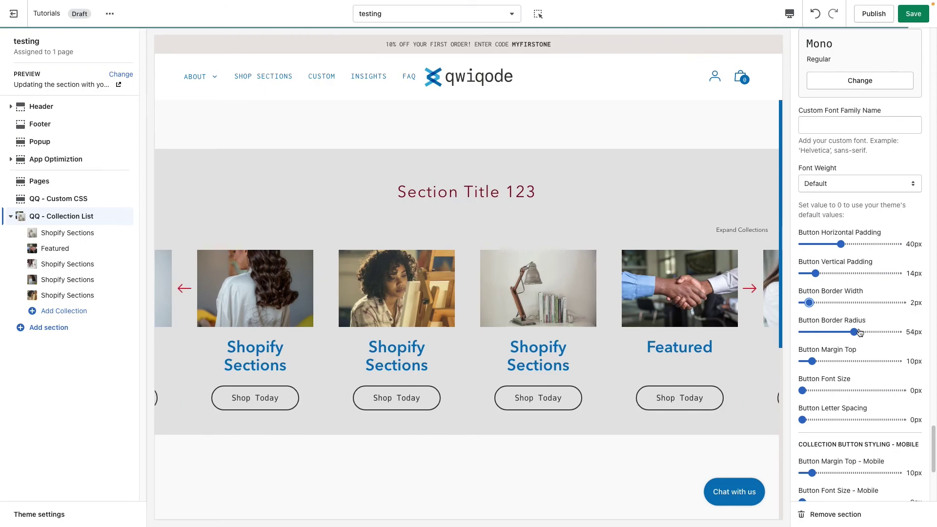
Set the desktop Button Margin Top of the collection buttons to 20px.
scroll(857, 343, "down", 3)
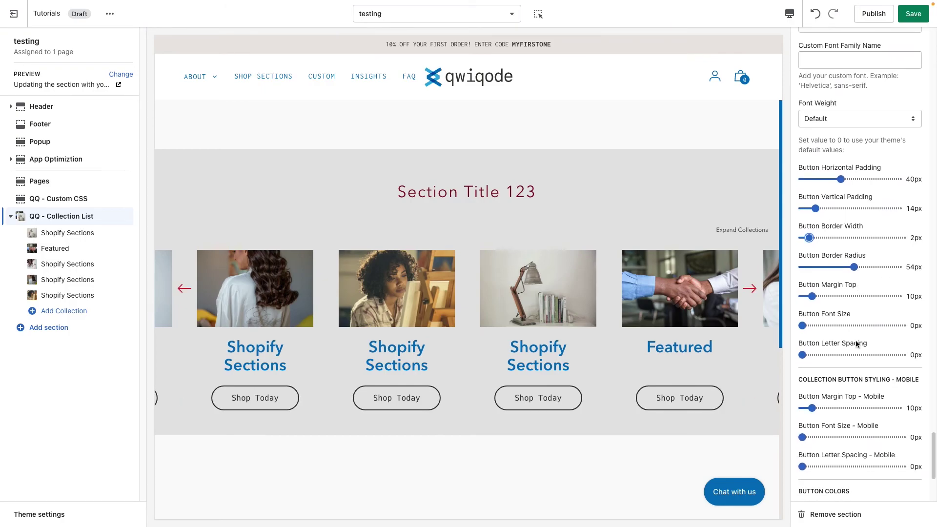
scroll(856, 344, "down", 1)
mouse_move(812, 275)
left_mouse_down()
mouse_move(831, 276)
mouse_move(821, 275)
left_mouse_up()
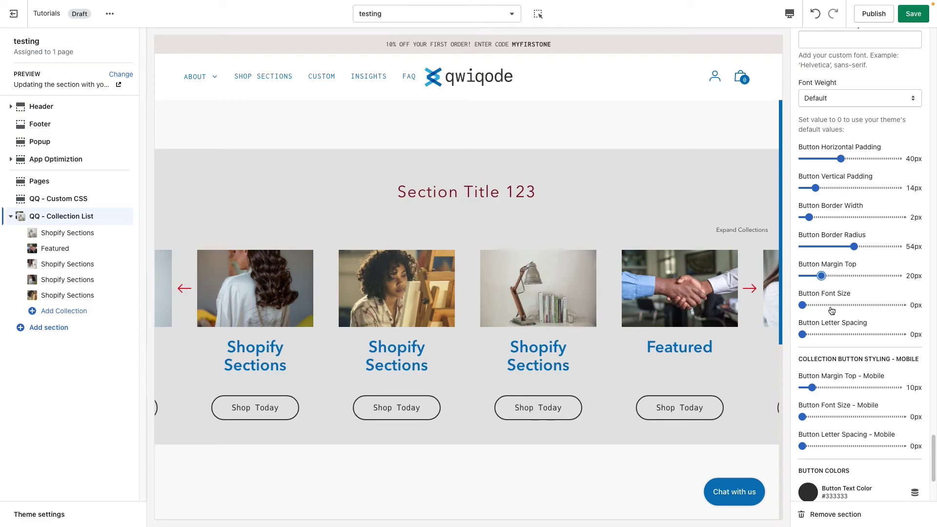
Set the desktop Button Font Size to 13px and the Button Letter Spacing to 2px.
scroll(830, 364, "down", 2)
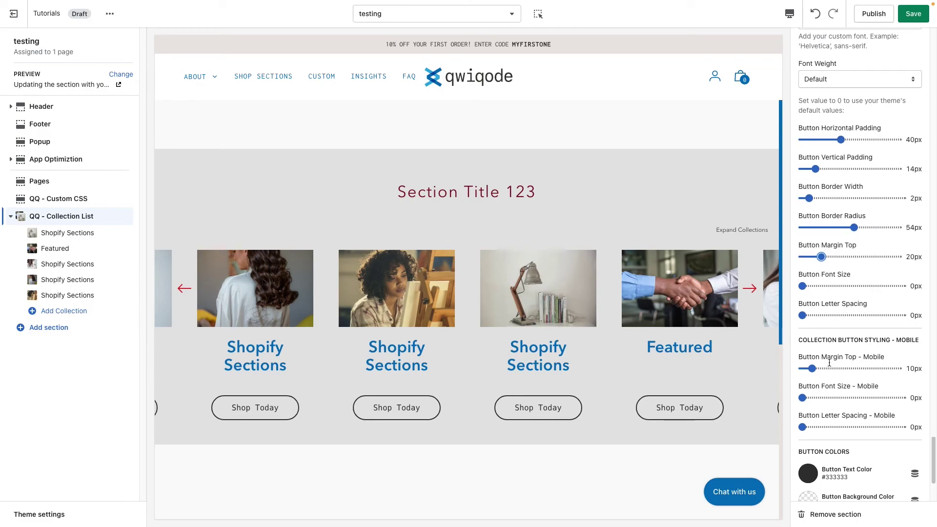
left_click(814, 248)
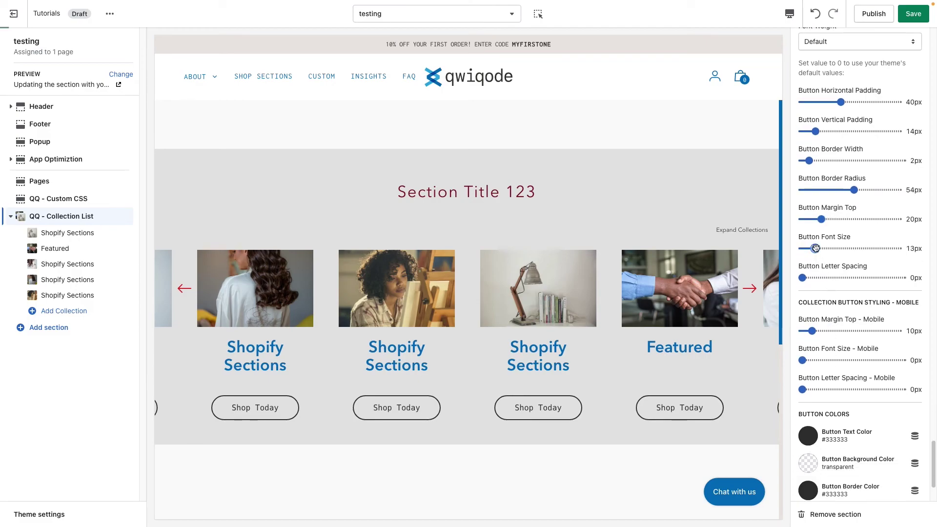
left_click(822, 278)
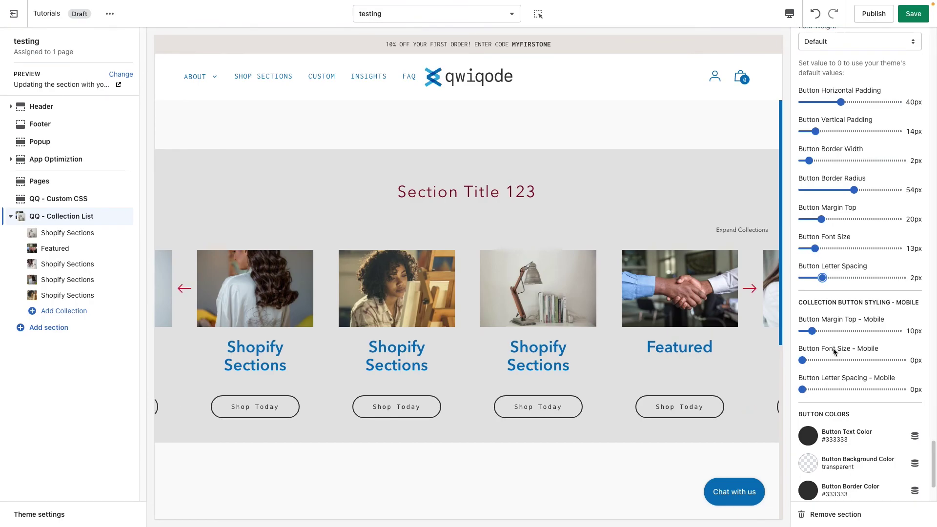
Set the Button Text Color to #FAFAFA and the Button Background Color to the blue #0071BC already used in the theme.
scroll(834, 351, "down", 3)
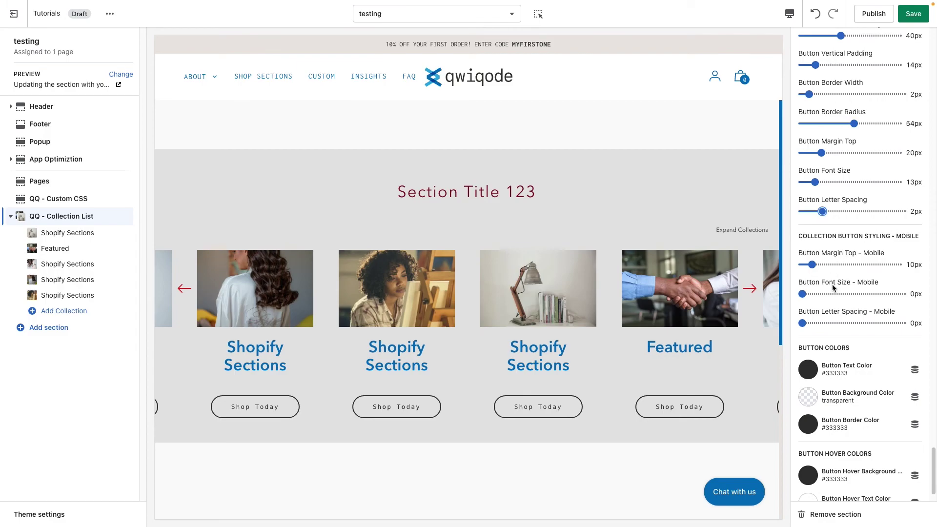
scroll(863, 354, "down", 2)
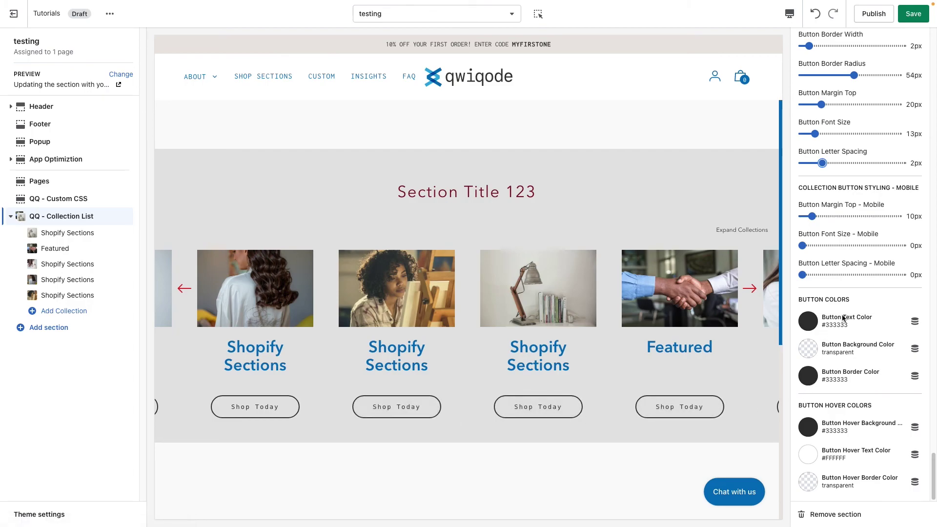
left_click(803, 322)
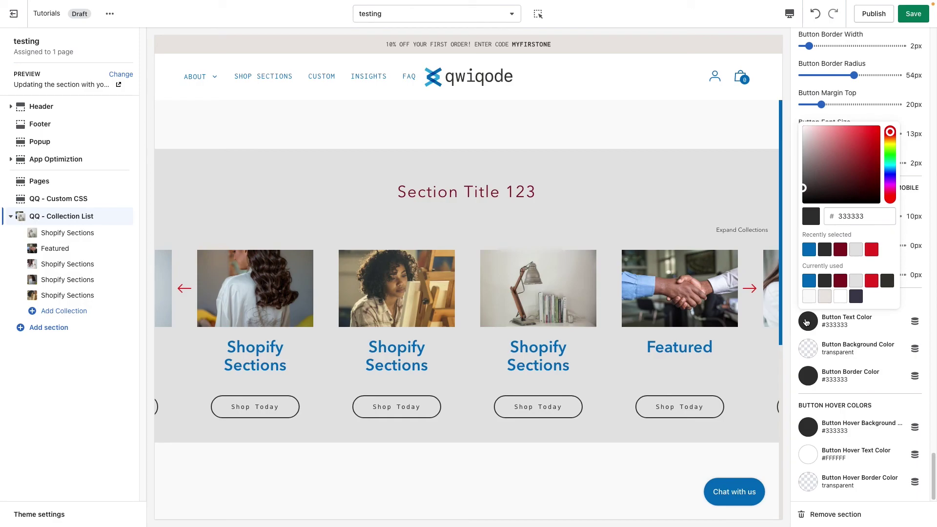
left_click(810, 297)
left_click(808, 350)
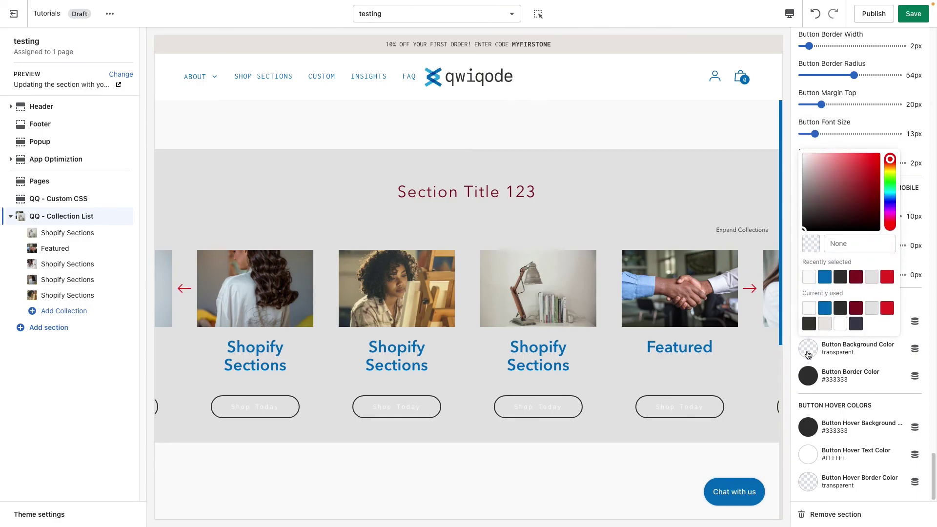
left_click(826, 308)
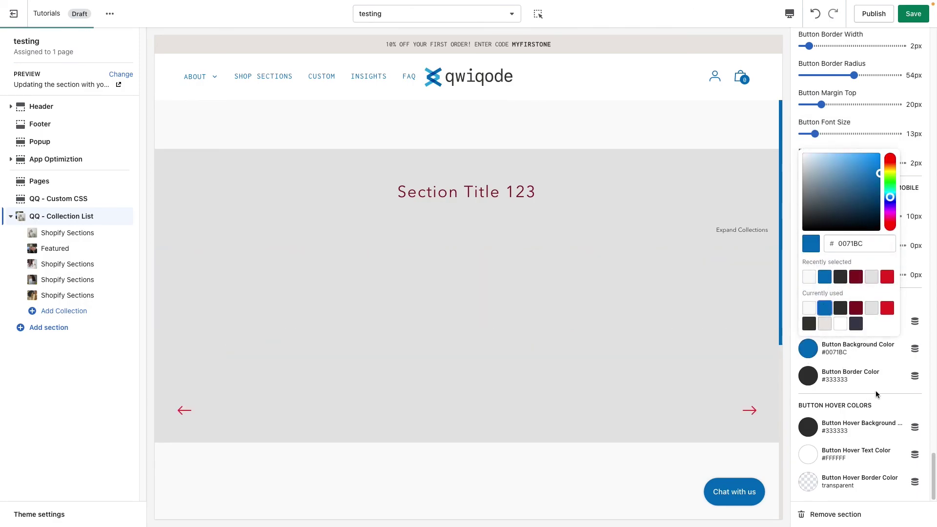
left_click(877, 389)
Set the Button Border Color to the same blue as the button background, #0071BC.
left_click(808, 381)
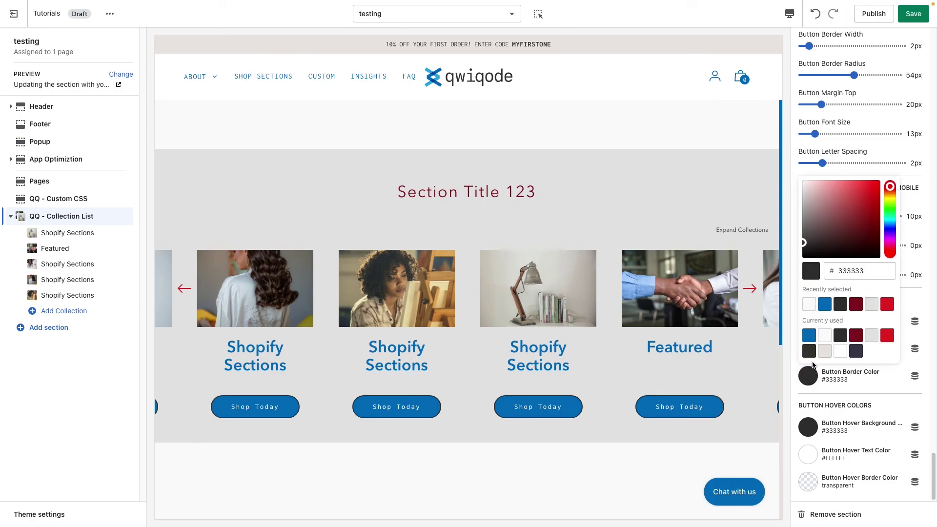
left_click(808, 335)
left_click(871, 395)
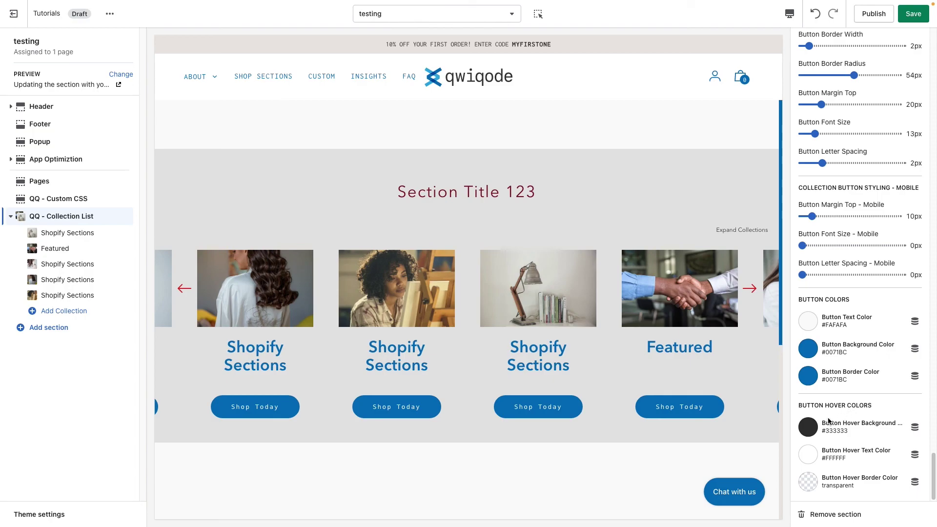
Clear the Button Hover Background color to make it transparent.
left_click(811, 430)
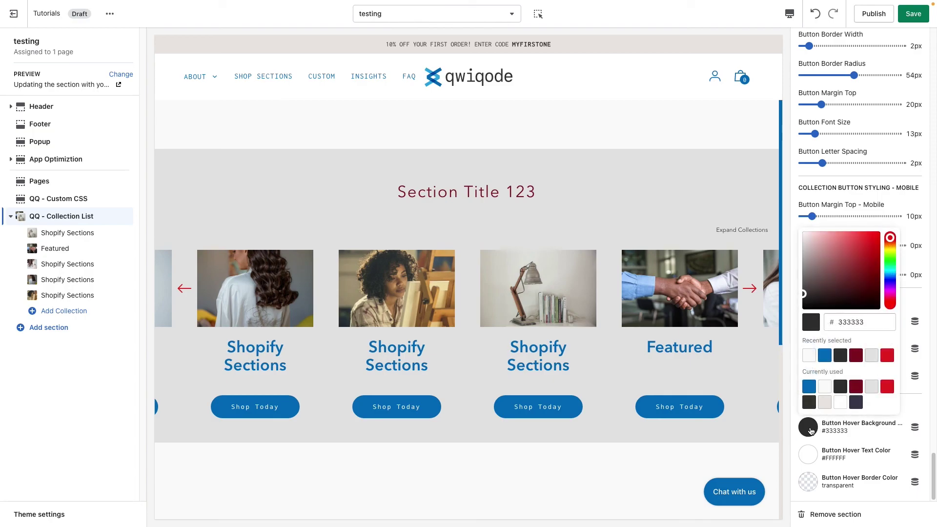
double_click(866, 322)
key("BackSpace")
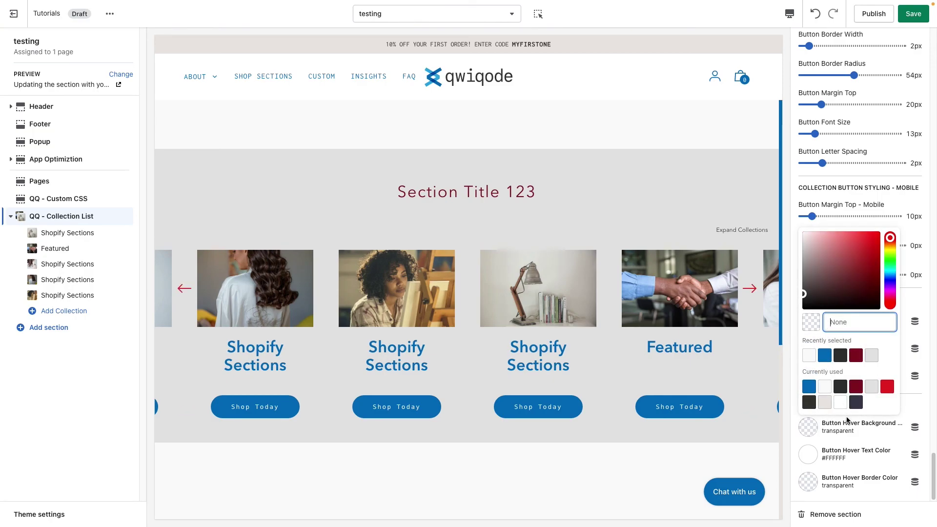
left_click(878, 442)
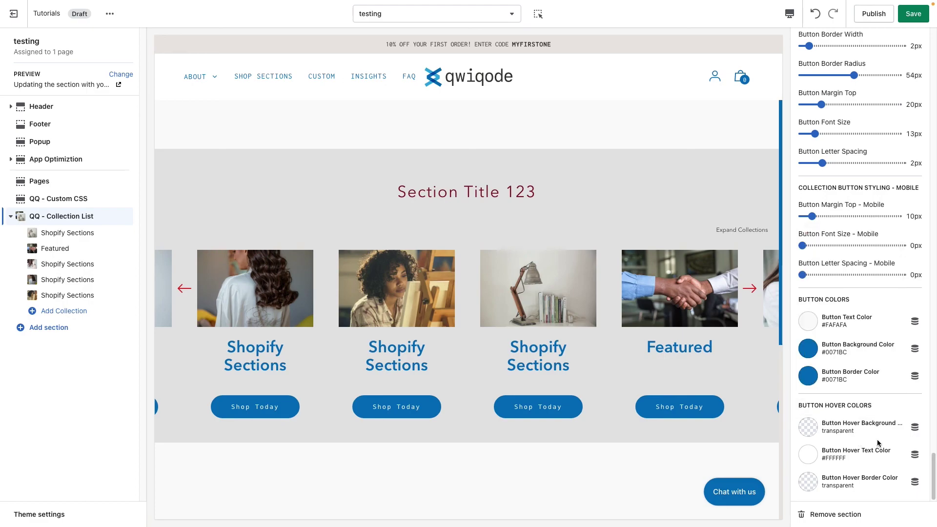
Set both the Button Hover Text Color and the Button Hover Border Color to #0071BC.
left_click(809, 458)
left_click(825, 383)
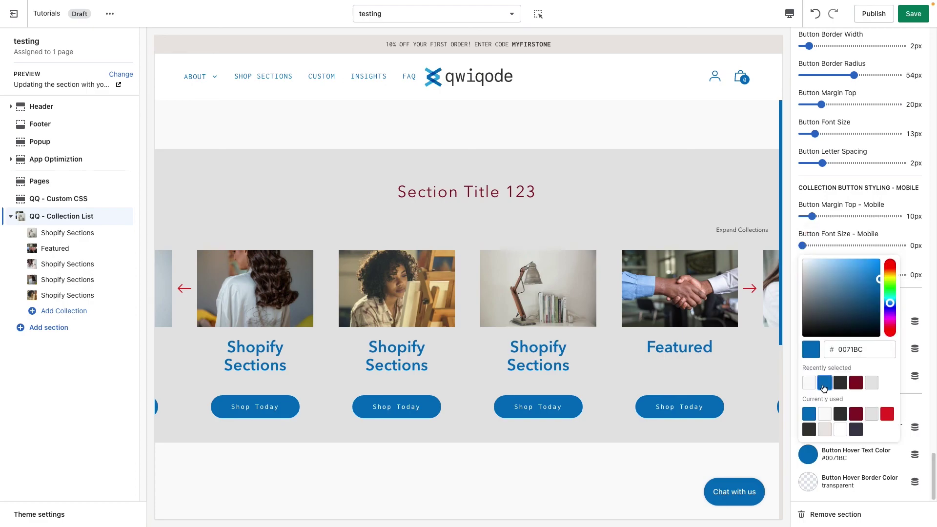
left_click(811, 487)
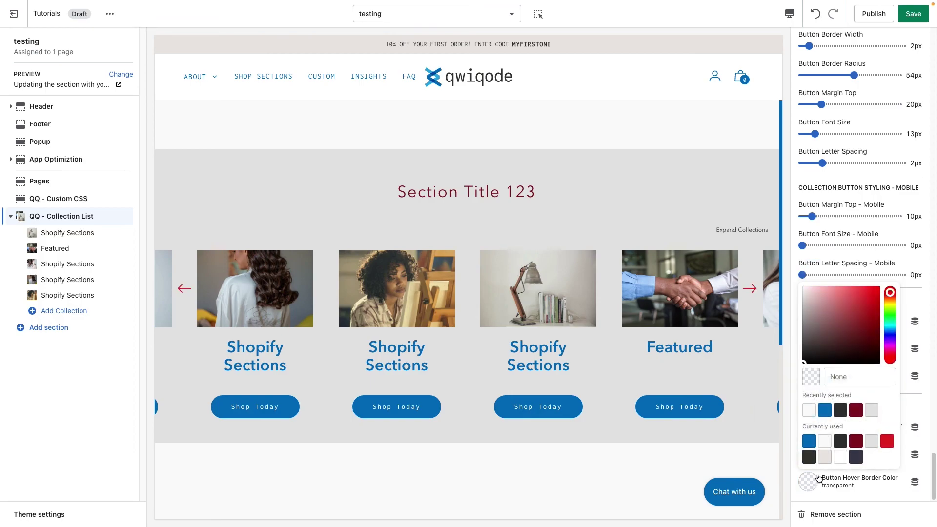
left_click(825, 410)
left_click(712, 446)
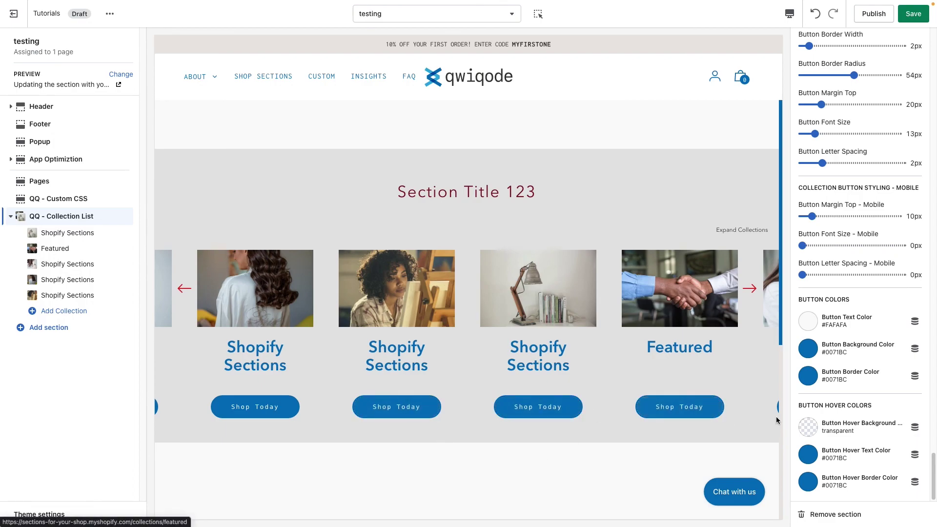
scroll(857, 430, "up", 7)
scroll(858, 434, "up", 20)
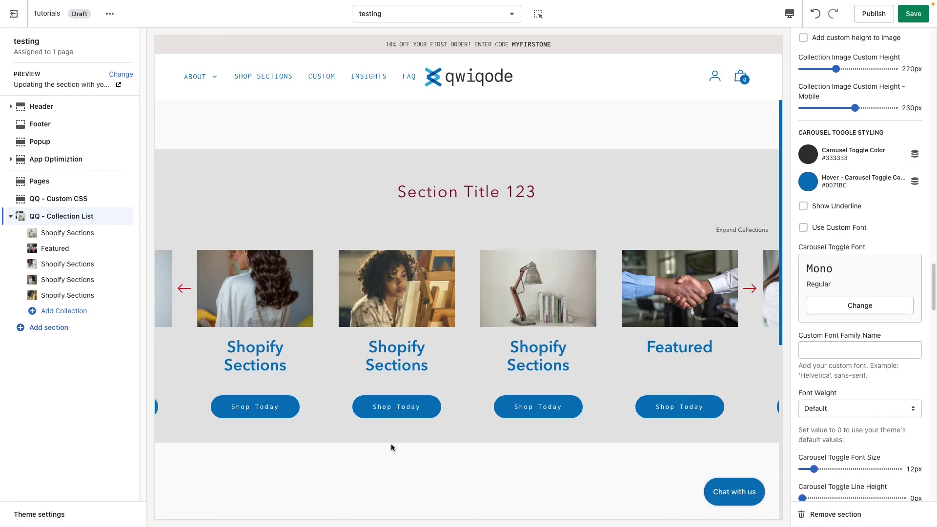
key("super+shift+5")
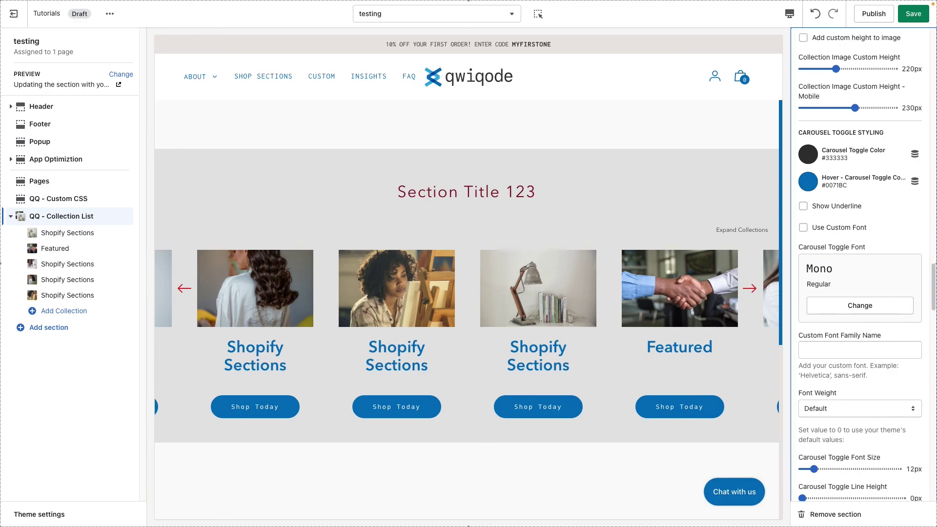